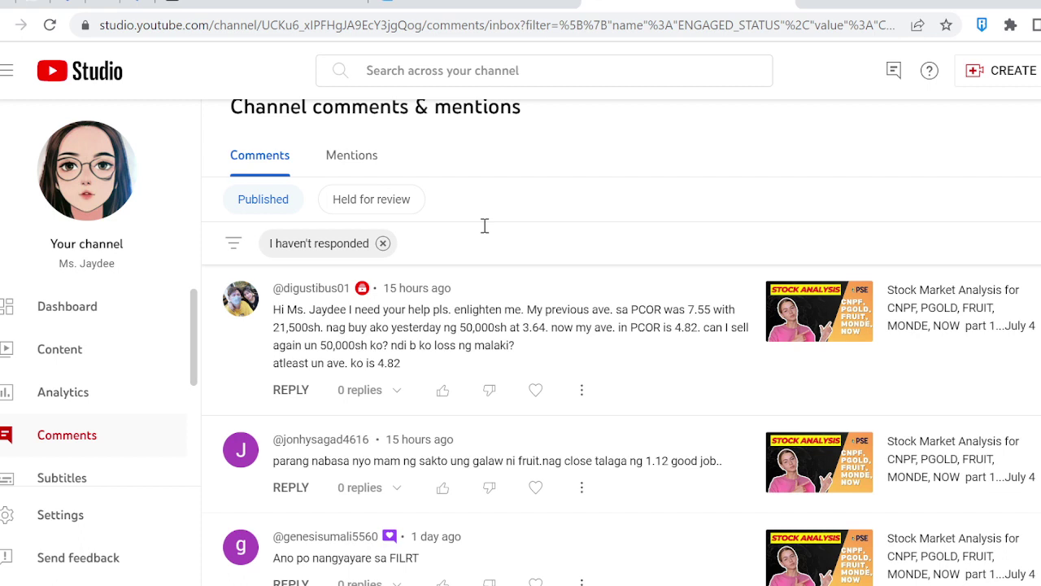
Remove the "I haven't responded" filter from the channel's published comments.
{"action": "left_click", "coordinate": [382, 244]}
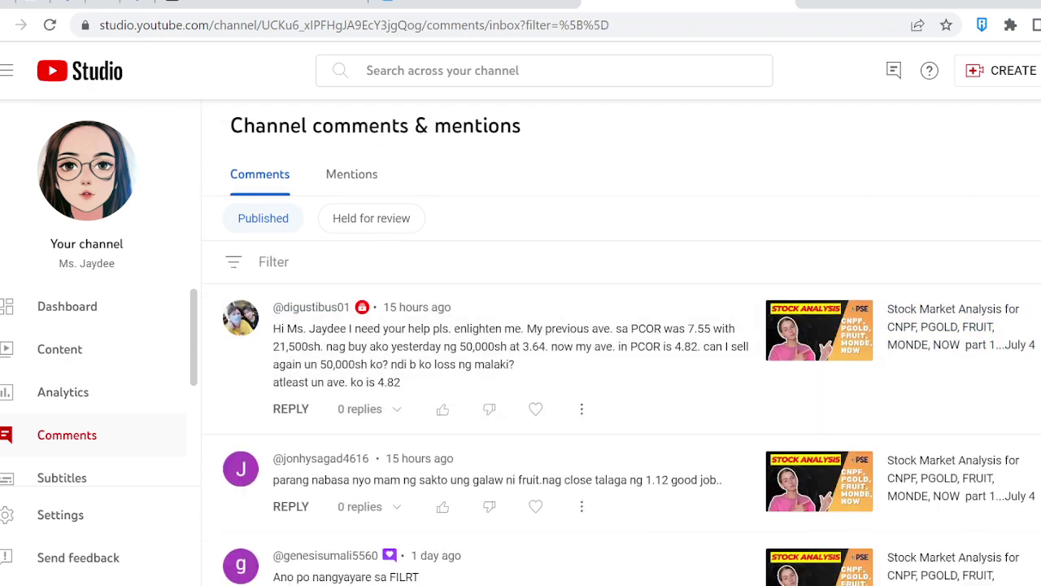
{"action": "scroll", "coordinate": [488, 350], "scroll_direction": "down", "scroll_amount": 1}
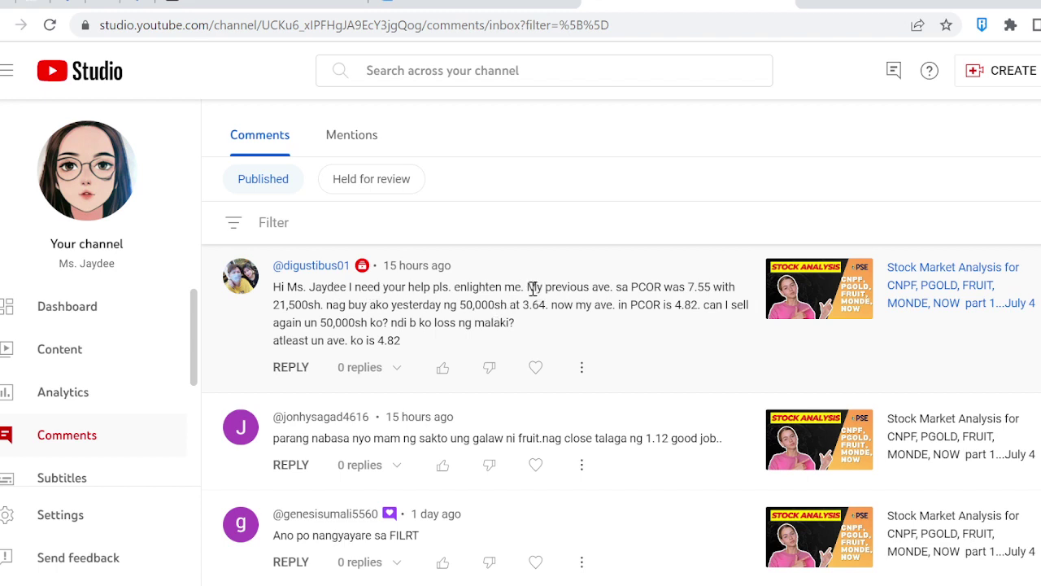
Examine the first comment's PCOR position, marking its previous average, share quantities, purchase price and current average.
{"action": "left_click_drag", "start_coordinate": [529, 287], "coordinate": [712, 289]}
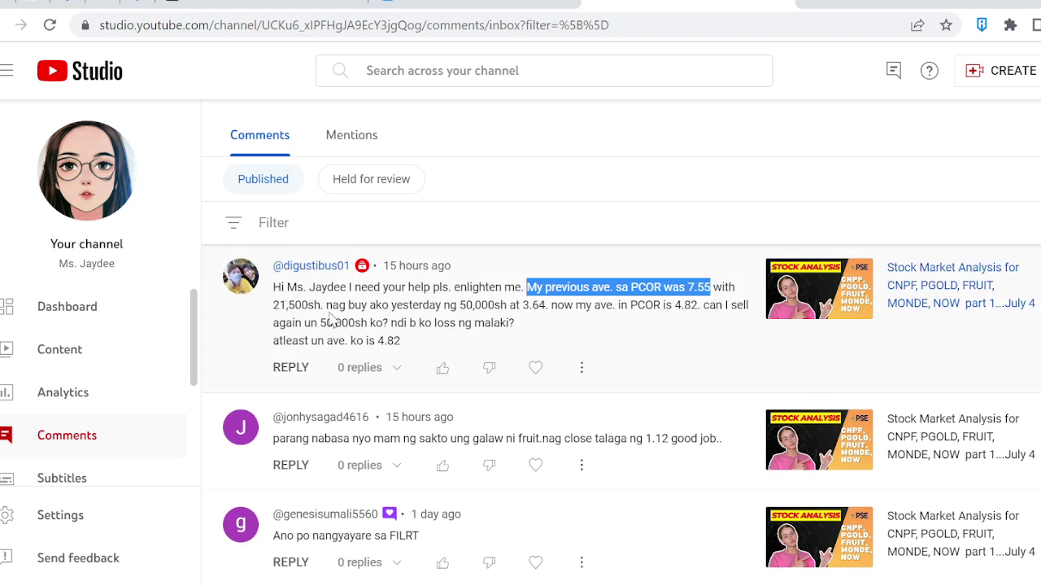
{"action": "left_click_drag", "start_coordinate": [460, 305], "coordinate": [551, 305]}
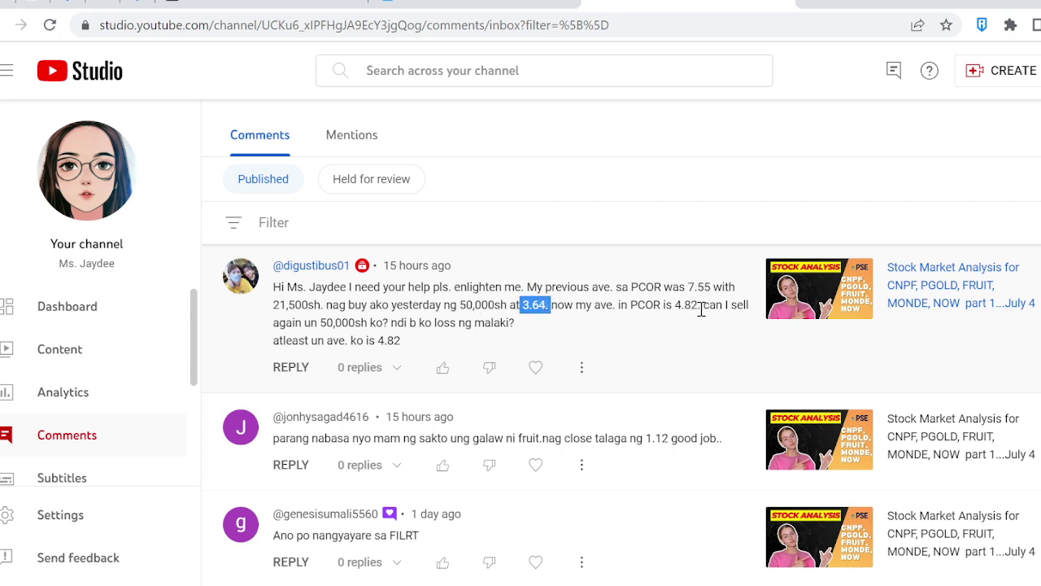
{"action": "left_click_drag", "start_coordinate": [701, 305], "coordinate": [672, 308]}
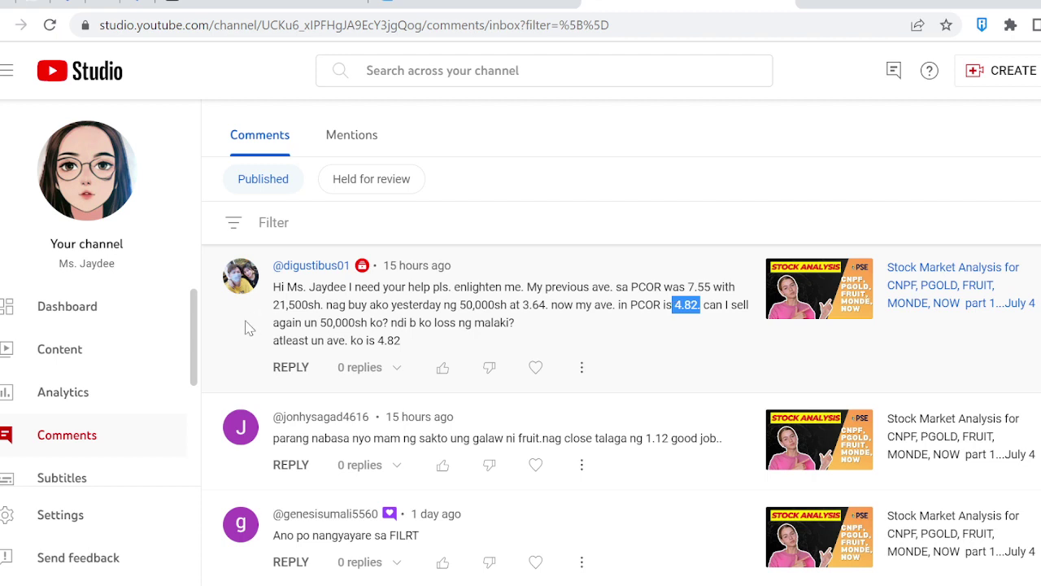
{"action": "left_click_drag", "start_coordinate": [325, 323], "coordinate": [370, 323]}
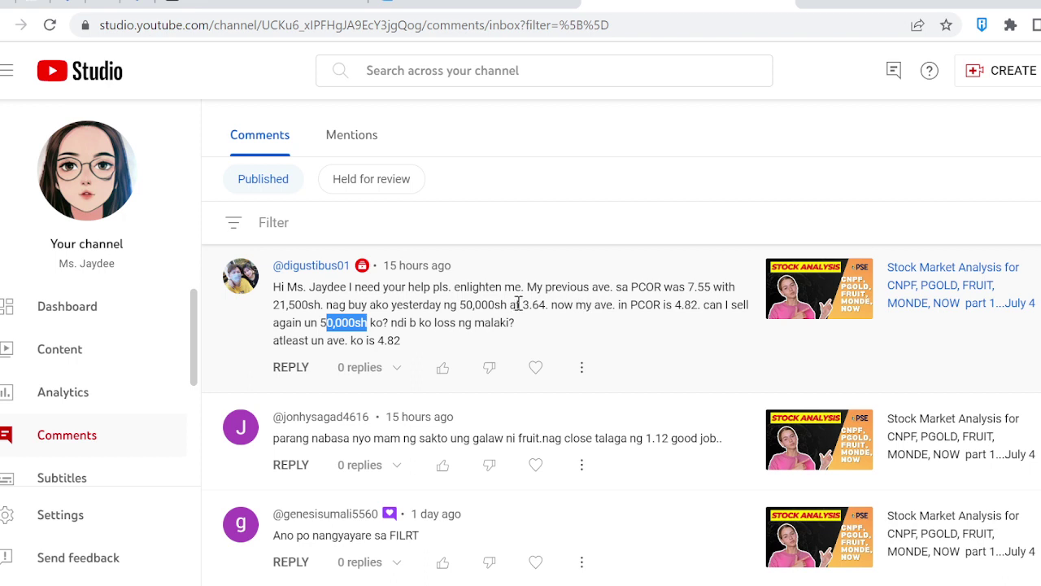
{"action": "left_click_drag", "start_coordinate": [515, 305], "coordinate": [552, 309]}
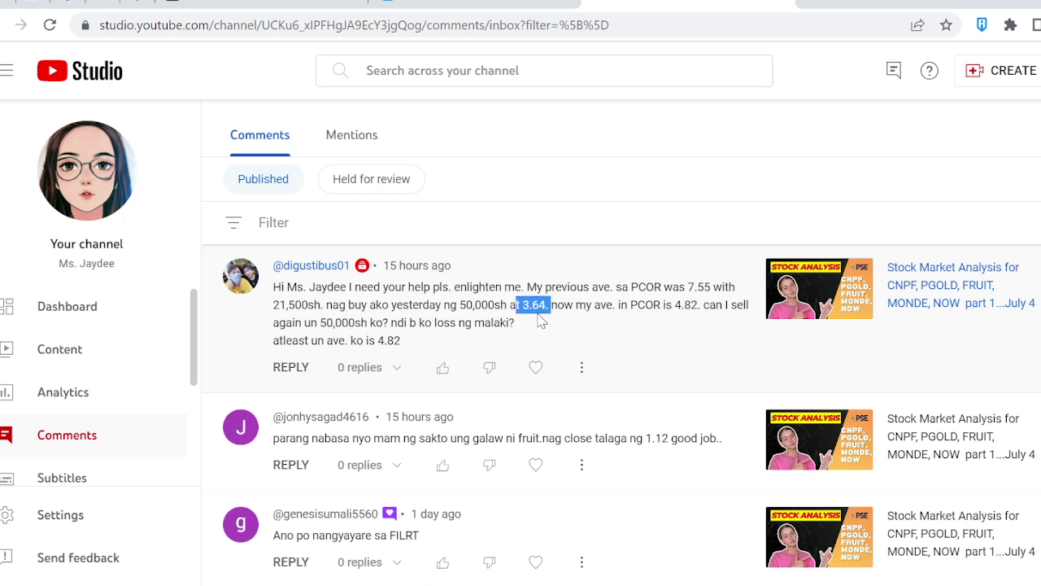
{"action": "left_click", "coordinate": [552, 329]}
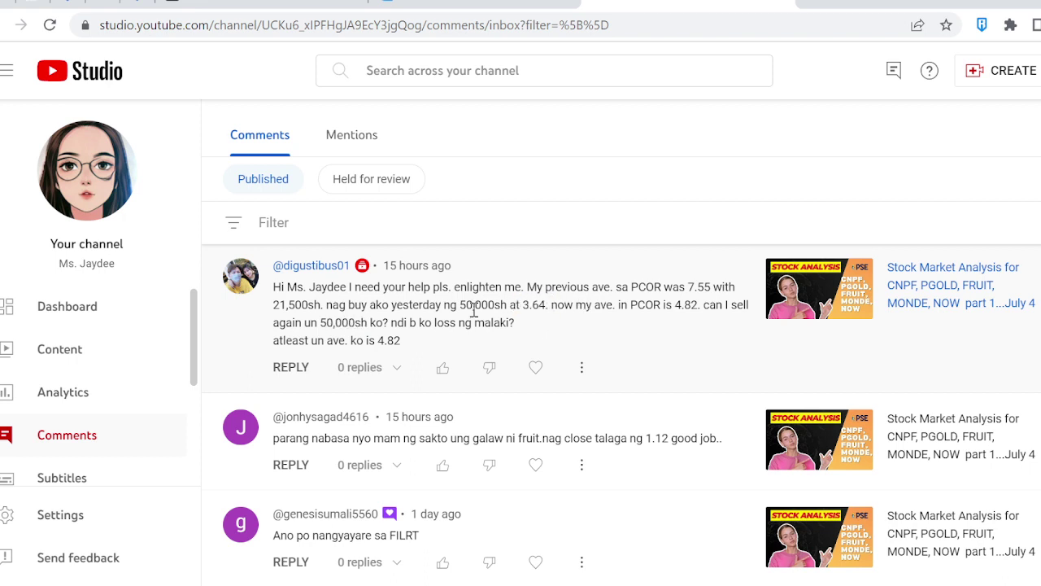
{"action": "left_click_drag", "start_coordinate": [460, 306], "coordinate": [551, 306]}
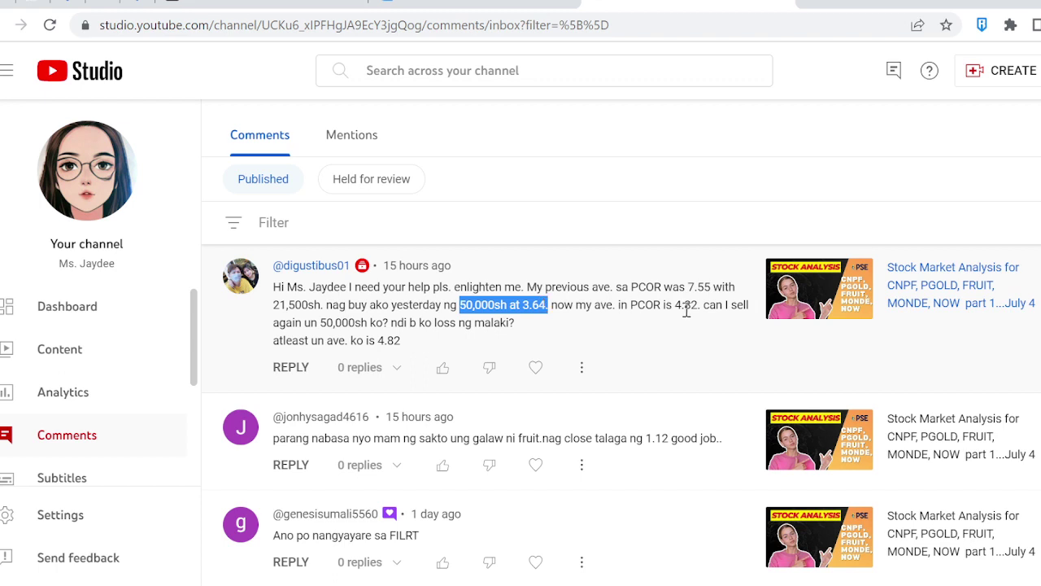
{"action": "left_click_drag", "start_coordinate": [698, 306], "coordinate": [666, 306]}
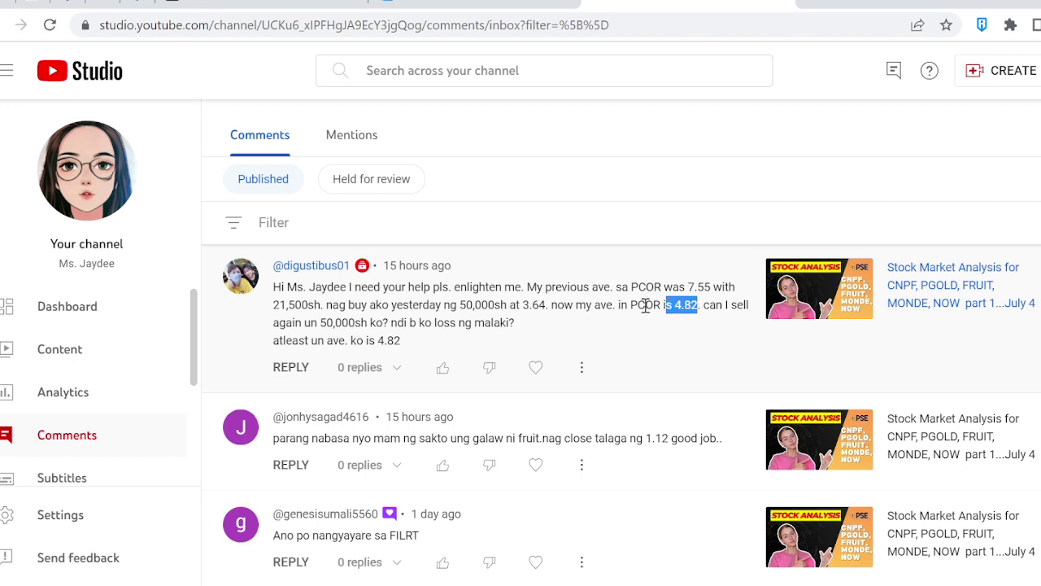
{"action": "left_click_drag", "start_coordinate": [325, 306], "coordinate": [275, 305]}
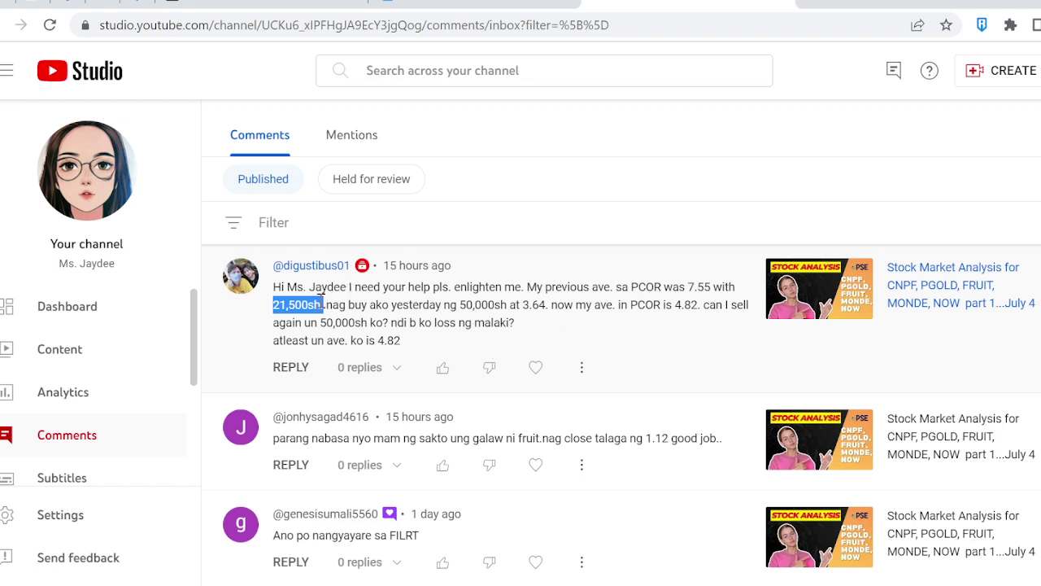
{"action": "double_click", "coordinate": [297, 304]}
{"action": "mouse_move", "coordinate": [711, 286]}
{"action": "left_mouse_down"}
{"action": "mouse_move", "coordinate": [687, 286]}
{"action": "mouse_move", "coordinate": [674, 304]}
{"action": "mouse_move", "coordinate": [702, 304]}
{"action": "left_mouse_up"}
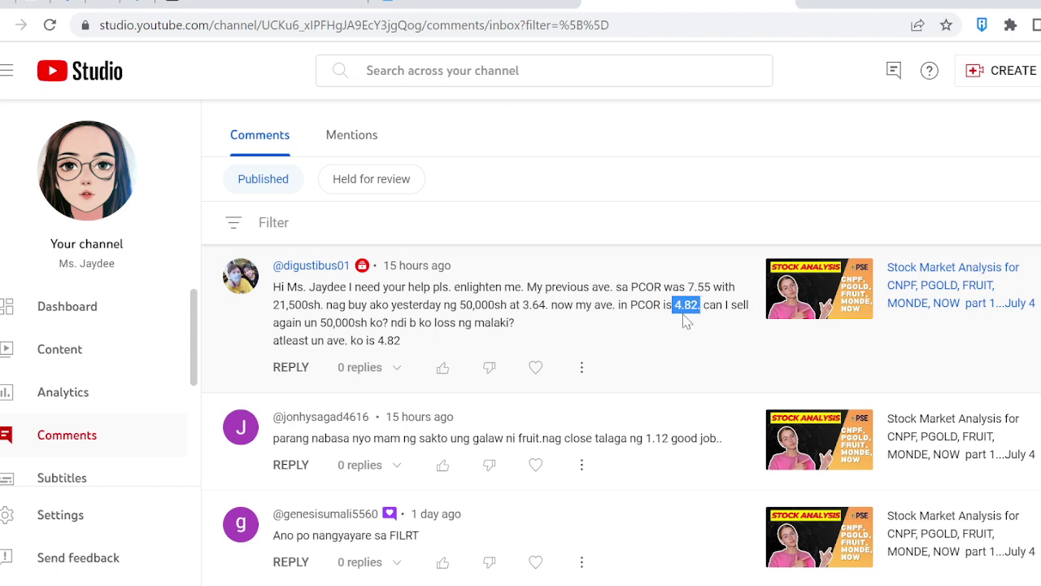
{"action": "left_click_drag", "start_coordinate": [549, 305], "coordinate": [458, 298]}
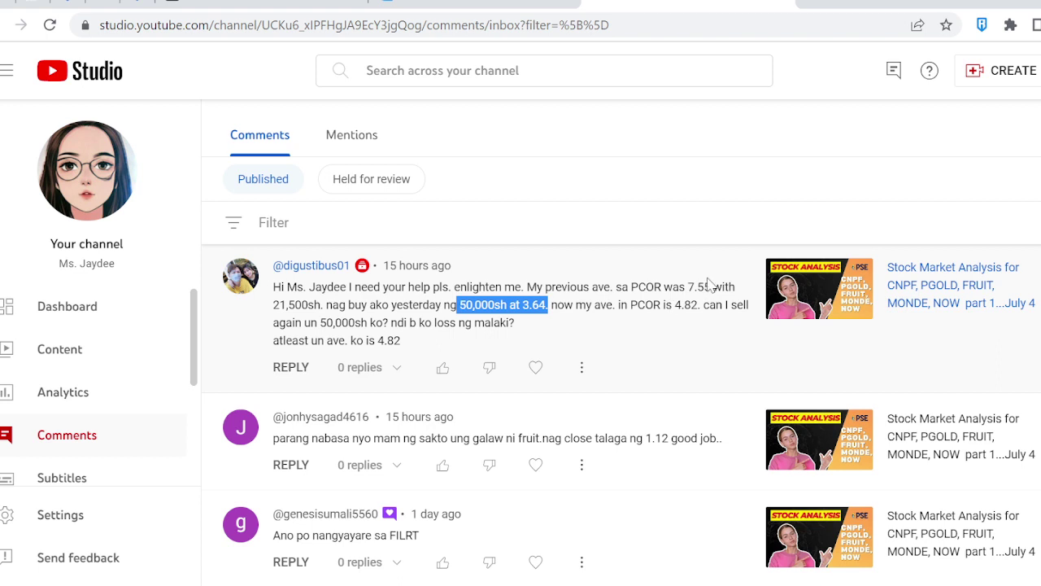
{"action": "left_click_drag", "start_coordinate": [673, 307], "coordinate": [698, 306]}
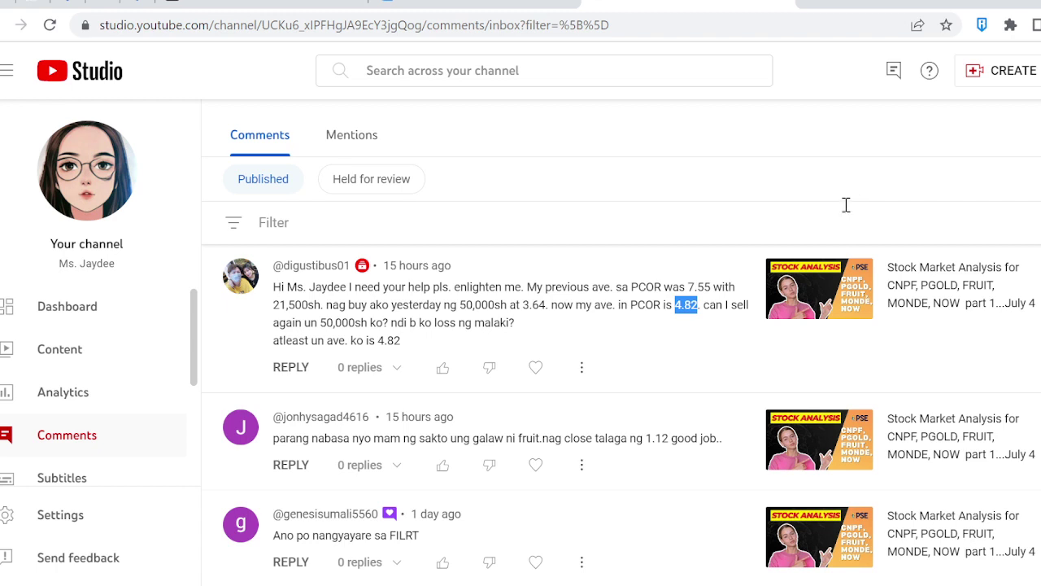
{"action": "left_click", "coordinate": [693, 323]}
{"action": "left_click_drag", "start_coordinate": [698, 305], "coordinate": [672, 304]}
{"action": "left_click_drag", "start_coordinate": [686, 287], "coordinate": [722, 287]}
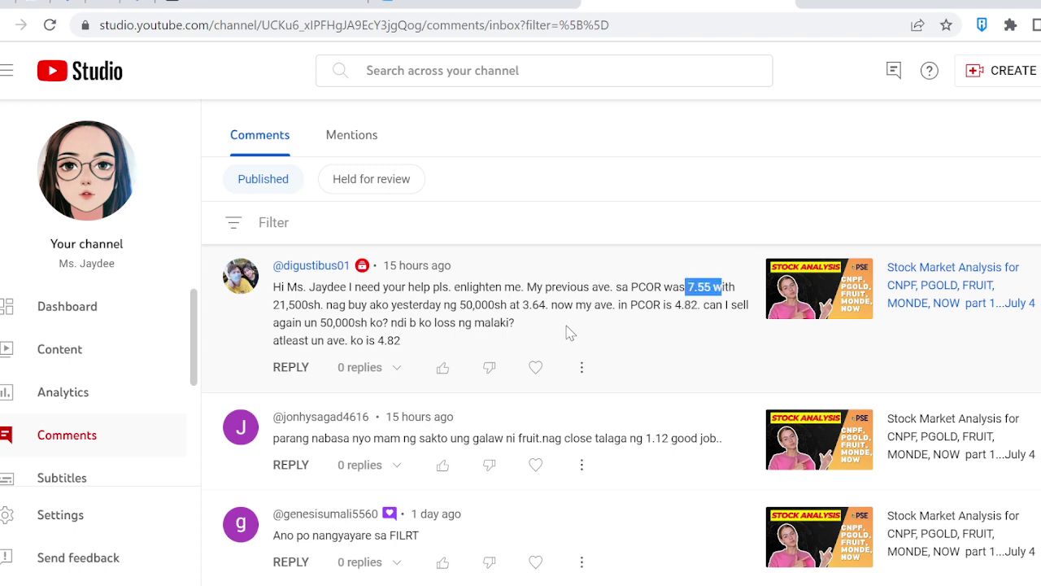
{"action": "left_click_drag", "start_coordinate": [529, 305], "coordinate": [558, 305]}
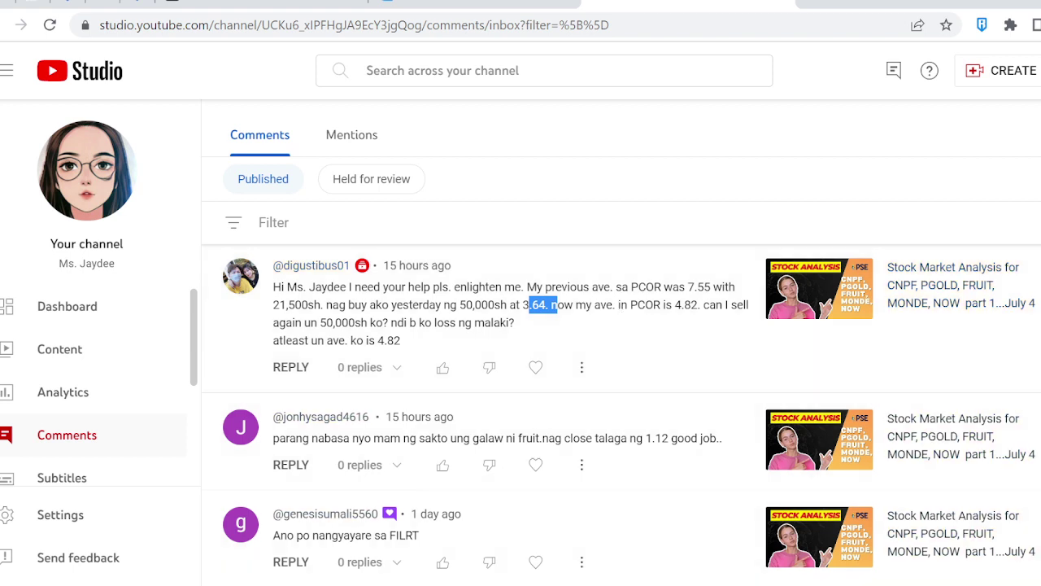
Read through the other viewer comments about FRUIT, FILRT and GREEN, and return to the start of the list.
{"action": "scroll", "coordinate": [622, 408], "scroll_direction": "down", "scroll_amount": 1}
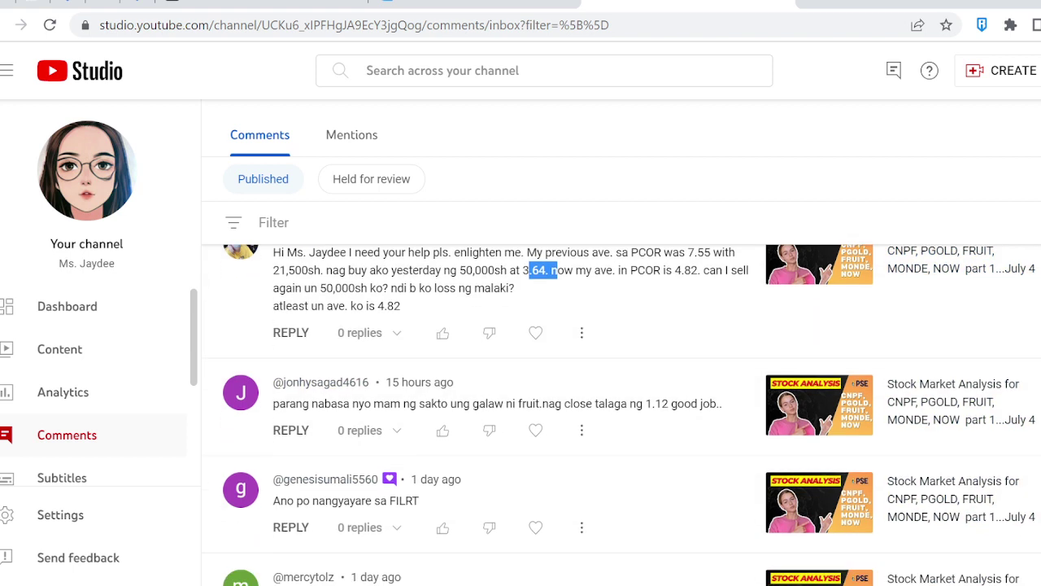
{"action": "scroll", "coordinate": [622, 415], "scroll_direction": "down", "scroll_amount": 1}
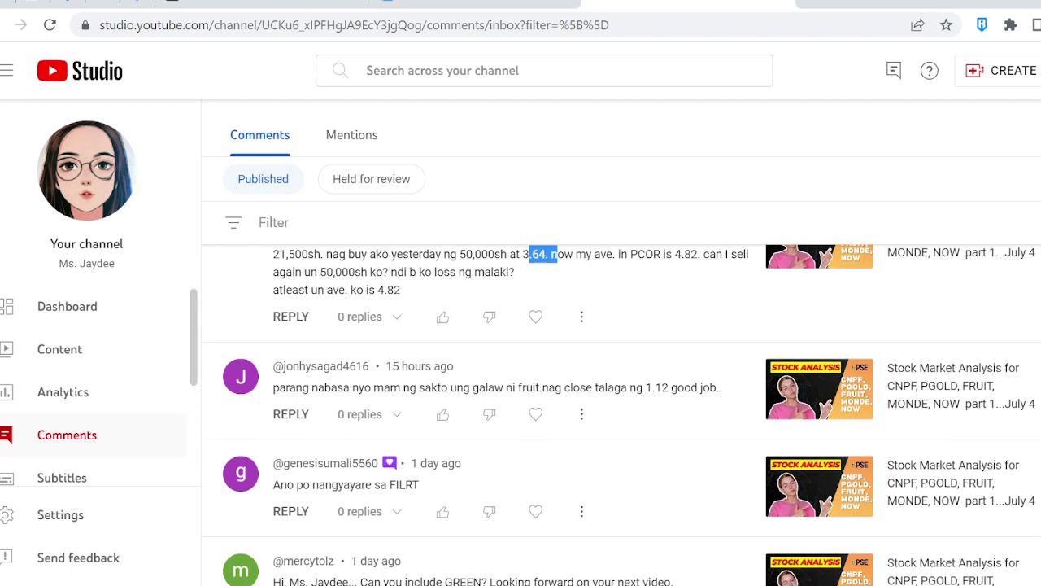
{"action": "scroll", "coordinate": [622, 415], "scroll_direction": "down", "scroll_amount": 1}
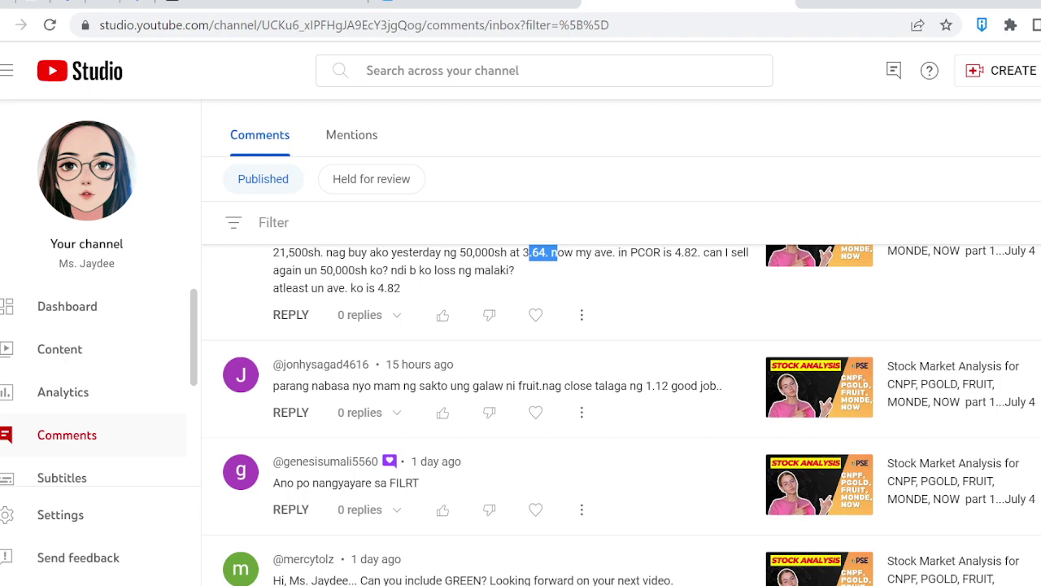
{"action": "scroll", "coordinate": [621, 415], "scroll_direction": "down", "scroll_amount": 2}
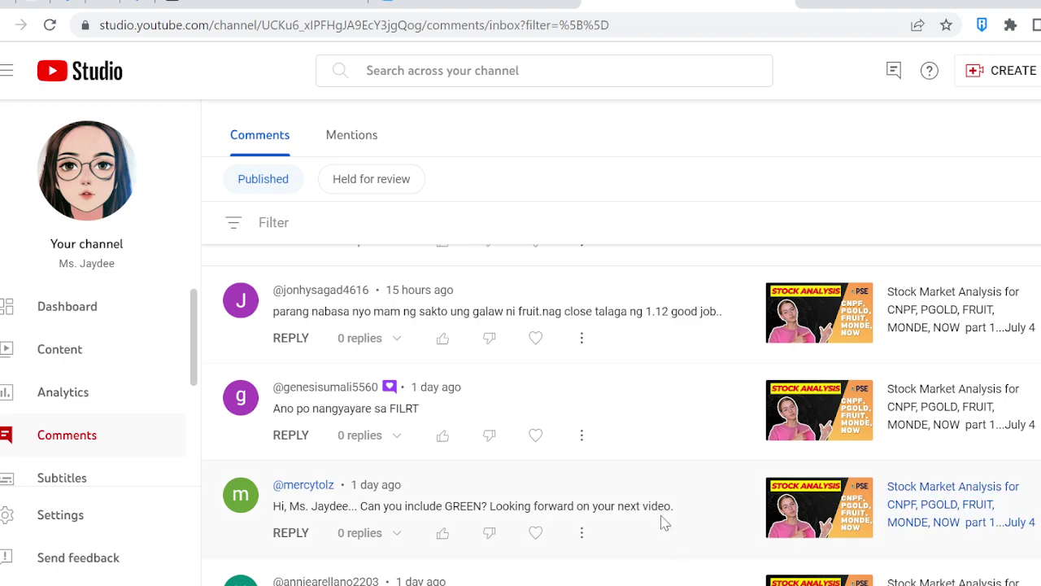
{"action": "scroll", "coordinate": [622, 407], "scroll_direction": "down", "scroll_amount": 4}
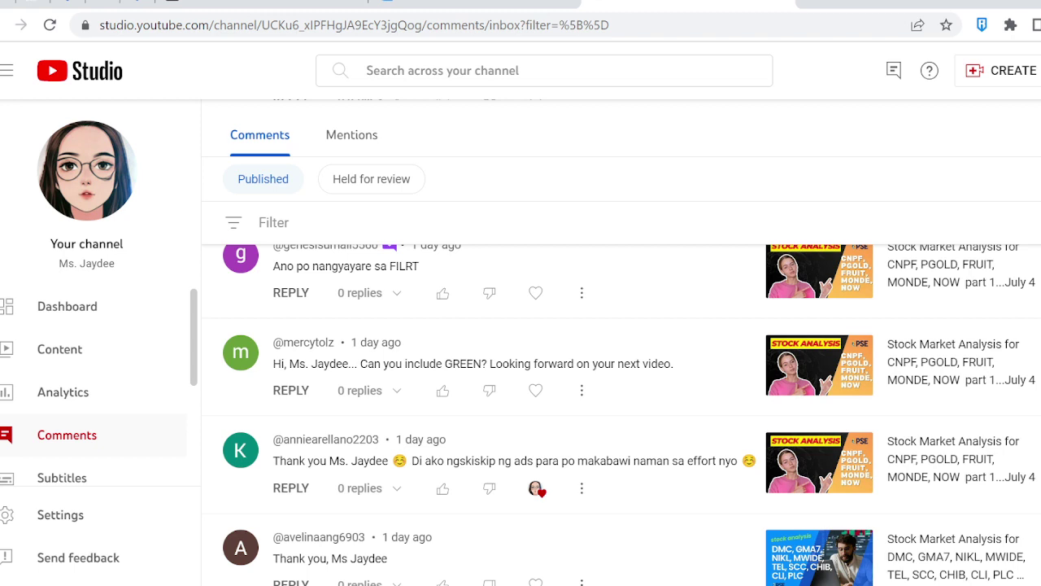
{"action": "scroll", "coordinate": [630, 415], "scroll_direction": "up", "scroll_amount": 2}
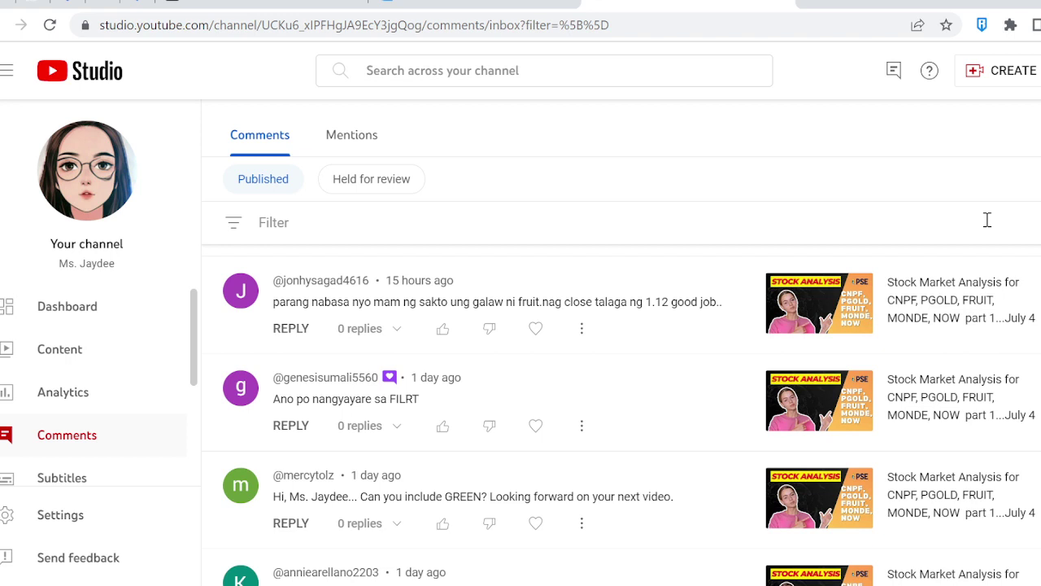
{"action": "scroll", "coordinate": [666, 445], "scroll_direction": "up", "scroll_amount": 3}
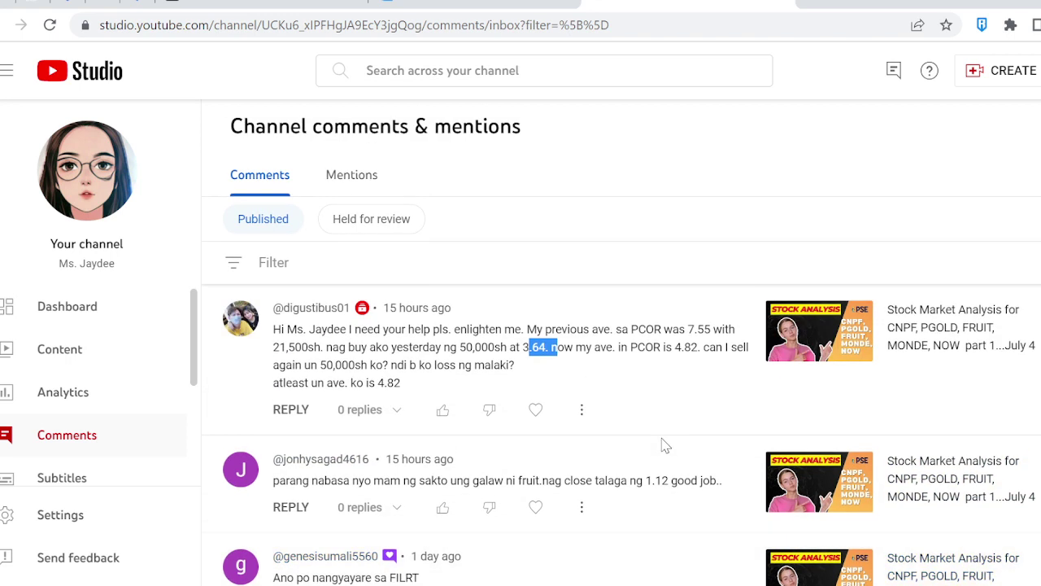
{"action": "scroll", "coordinate": [665, 445], "scroll_direction": "up", "scroll_amount": 1}
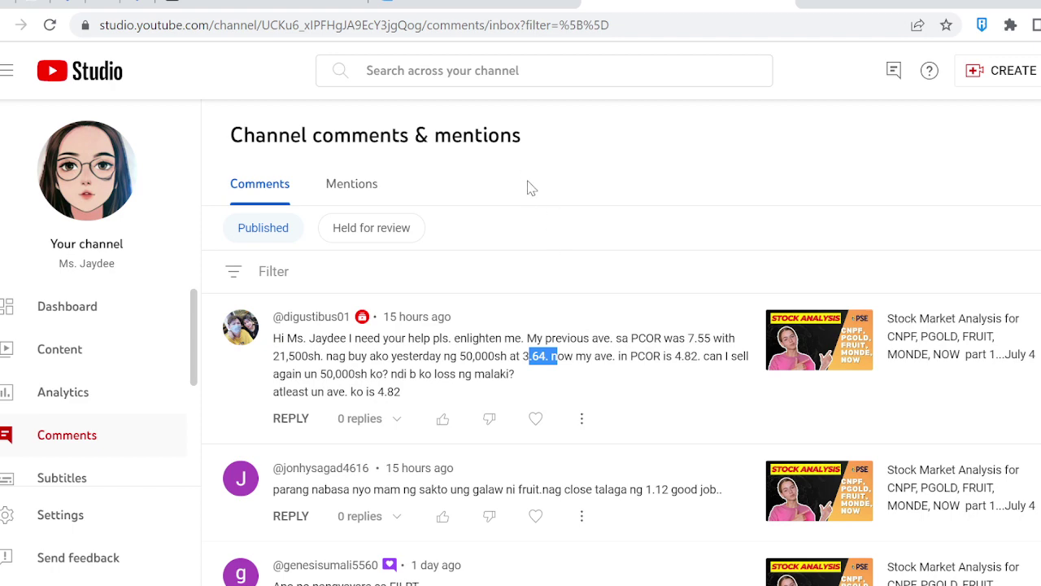
Switch to the Investagrams Philippine Stock Exchange Index chart, dismiss the Binance ad and draw horizontal lines at about 6,439 and 6,396.
{"action": "left_click", "coordinate": [460, 6]}
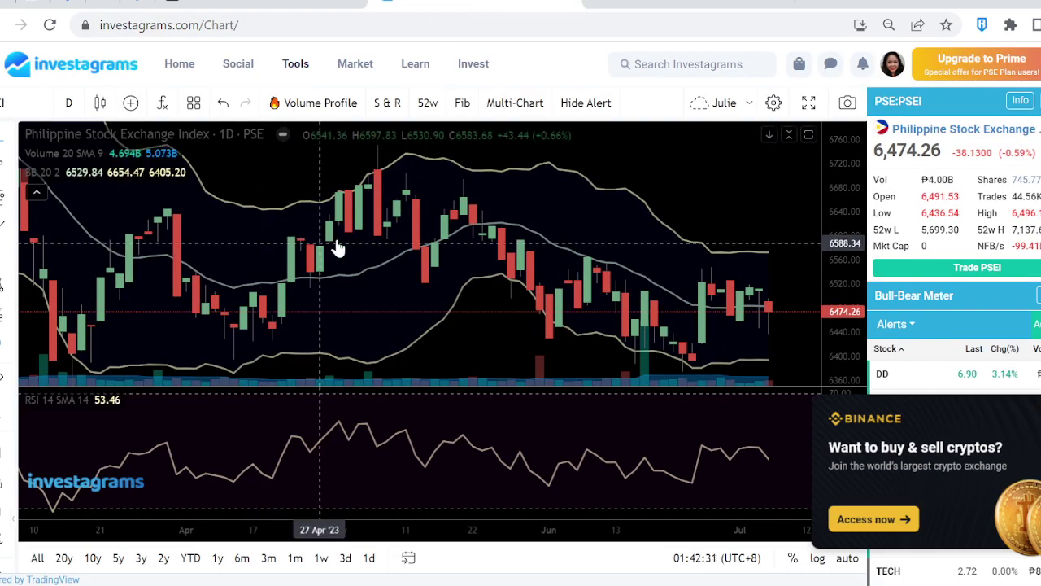
{"action": "left_click", "coordinate": [1014, 397]}
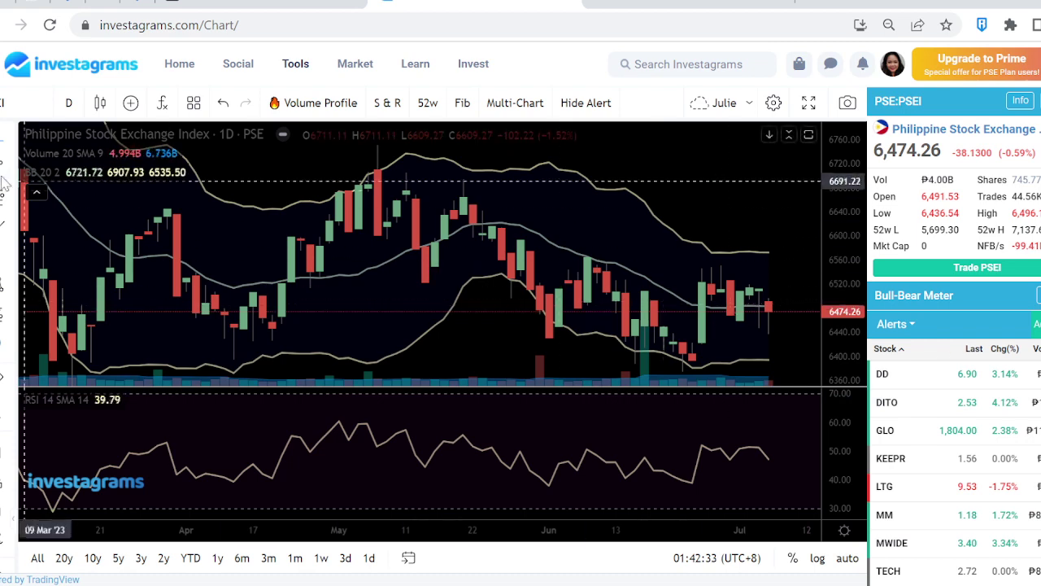
{"action": "scroll", "coordinate": [618, 329], "scroll_direction": "down", "scroll_amount": 1}
{"action": "left_click_drag", "start_coordinate": [836, 236], "coordinate": [830, 288]}
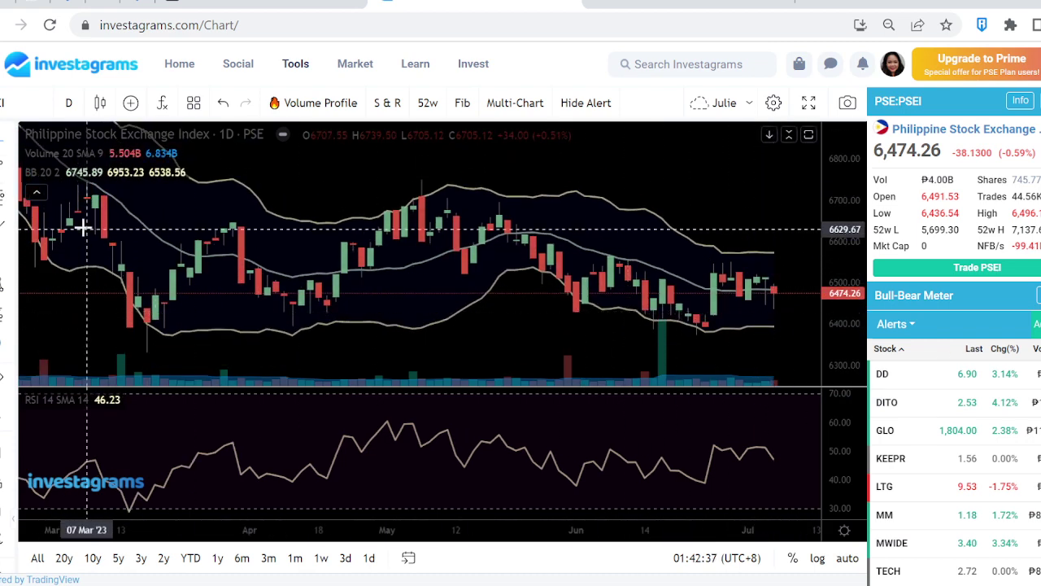
{"action": "left_click", "coordinate": [7, 173]}
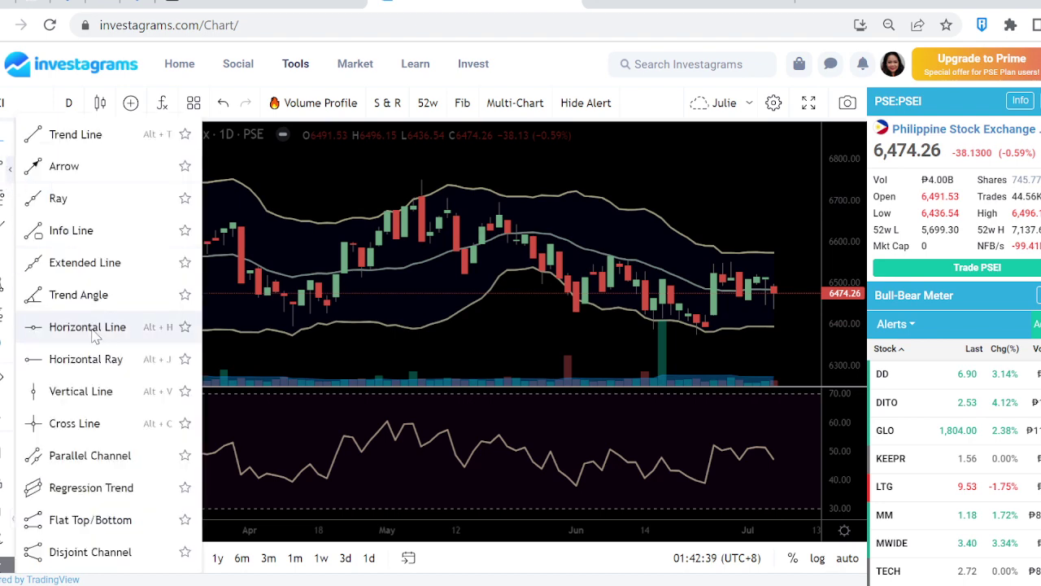
{"action": "left_click", "coordinate": [90, 326]}
{"action": "left_click", "coordinate": [420, 308]}
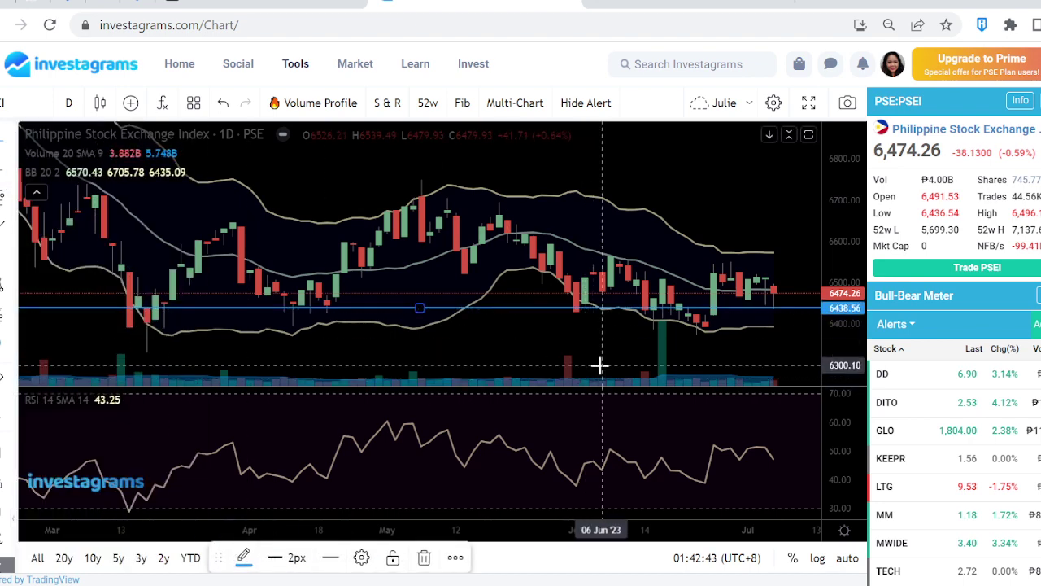
{"action": "left_click", "coordinate": [654, 268]}
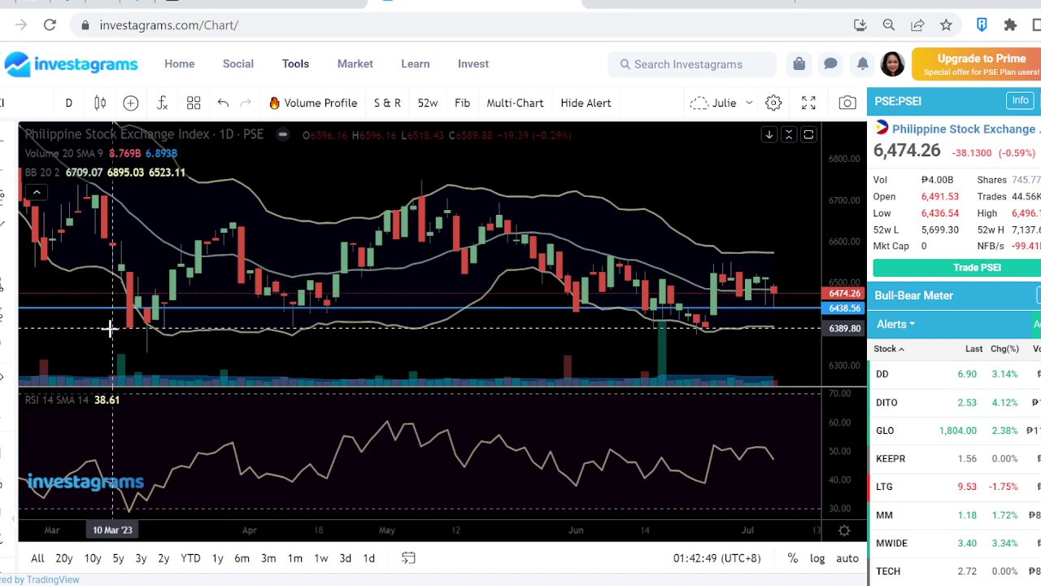
{"action": "left_click", "coordinate": [108, 326]}
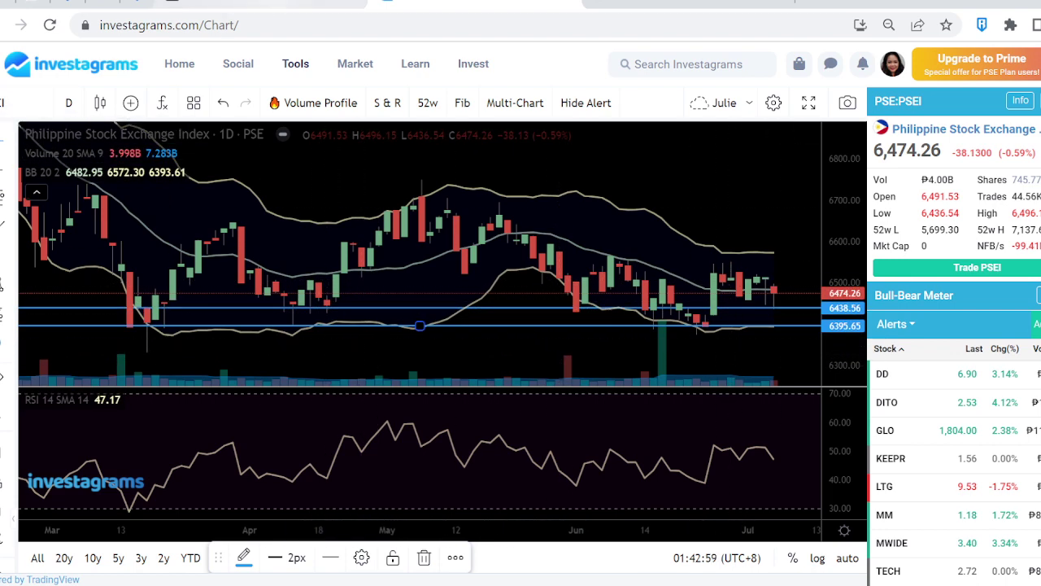
Switch to TradingView, delete the Fibonacci retracement from the AGNC chart and load the TSLA symbol.
{"action": "left_click", "coordinate": [269, 4]}
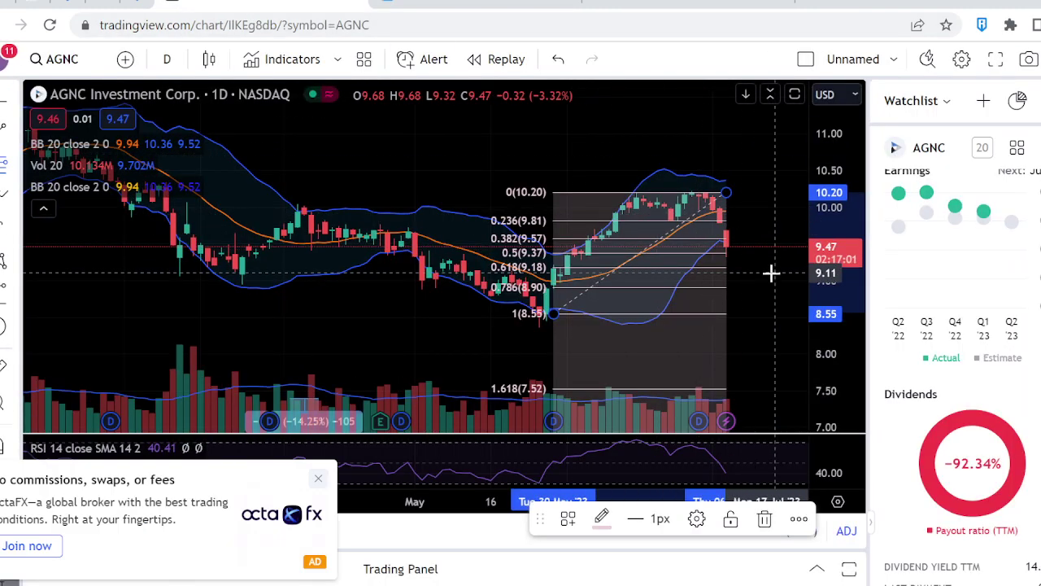
{"action": "key", "text": "Delete"}
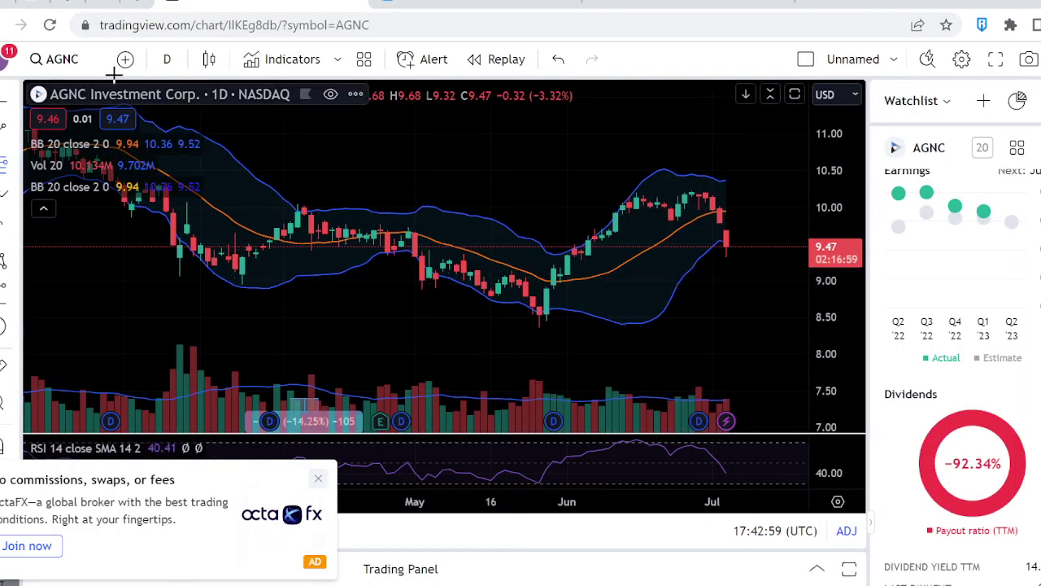
{"action": "left_click", "coordinate": [72, 65]}
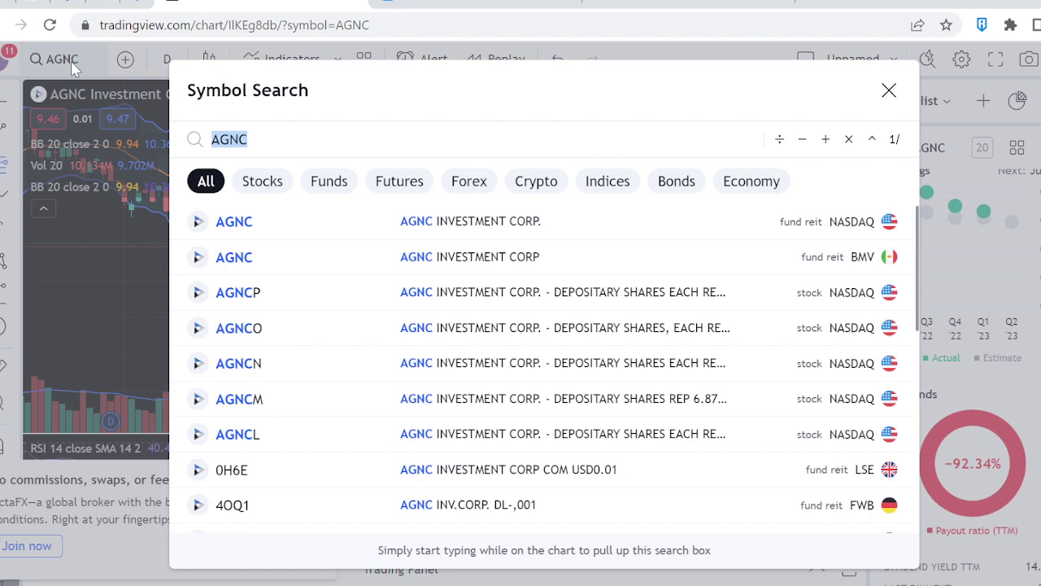
{"action": "type", "text": "TSLA"}
{"action": "key", "text": "Return"}
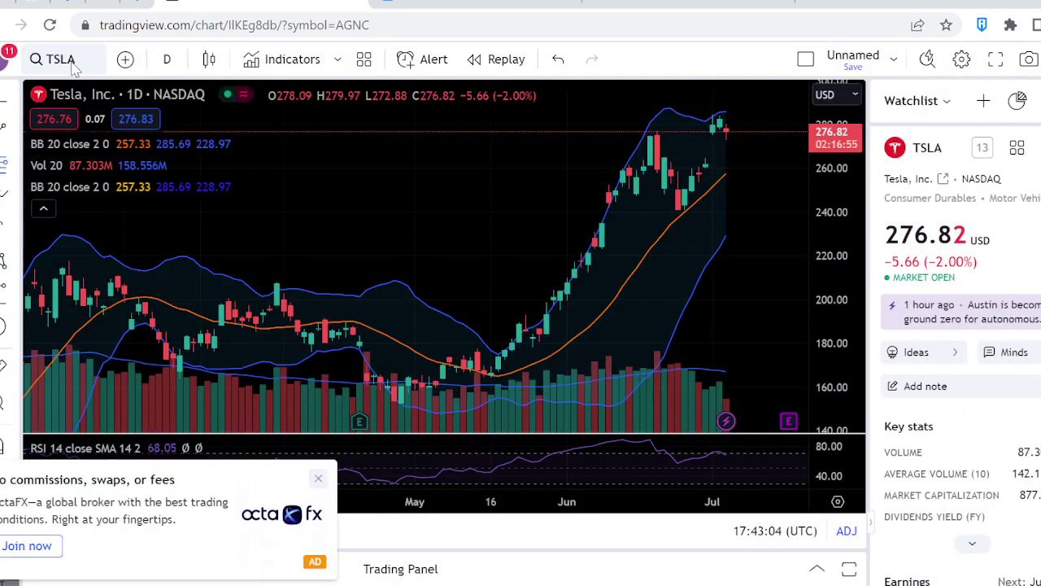
Load the AMZN symbol in the TradingView chart.
{"action": "left_click", "coordinate": [72, 65]}
{"action": "type", "text": "AMZN"}
{"action": "key", "text": "Return"}
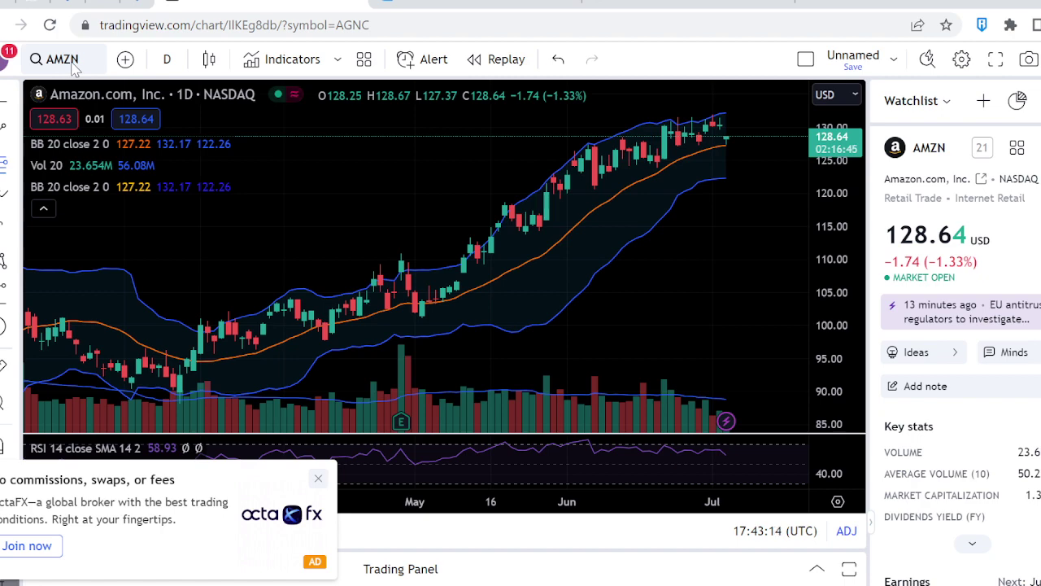
Switch to the Investagrams Philippine Stock Exchange Index chart and examine the latest candles against the two horizontal lines.
{"action": "left_click", "coordinate": [478, 2]}
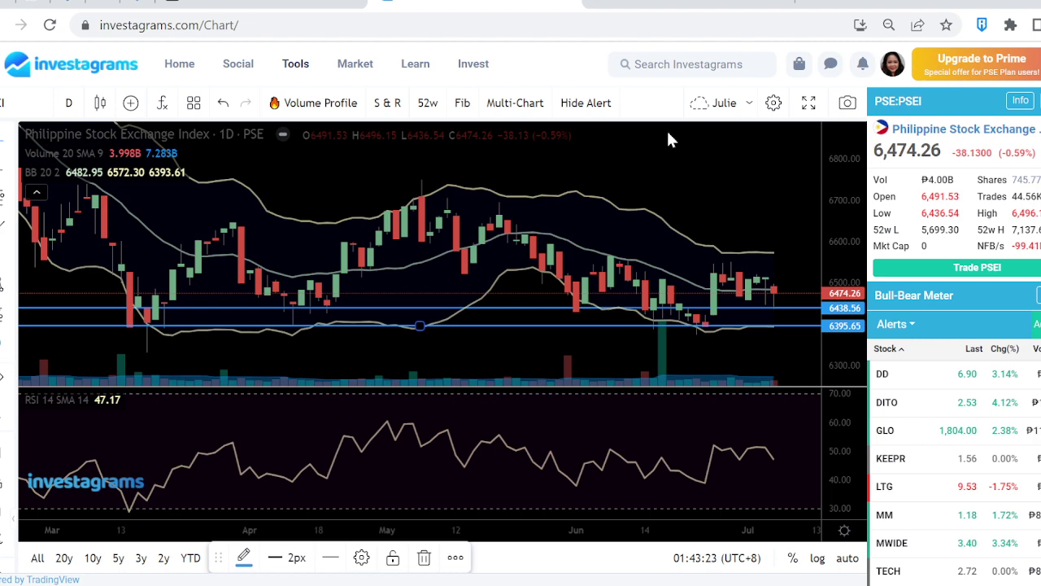
{"action": "scroll", "coordinate": [813, 348], "scroll_direction": "up", "scroll_amount": 3}
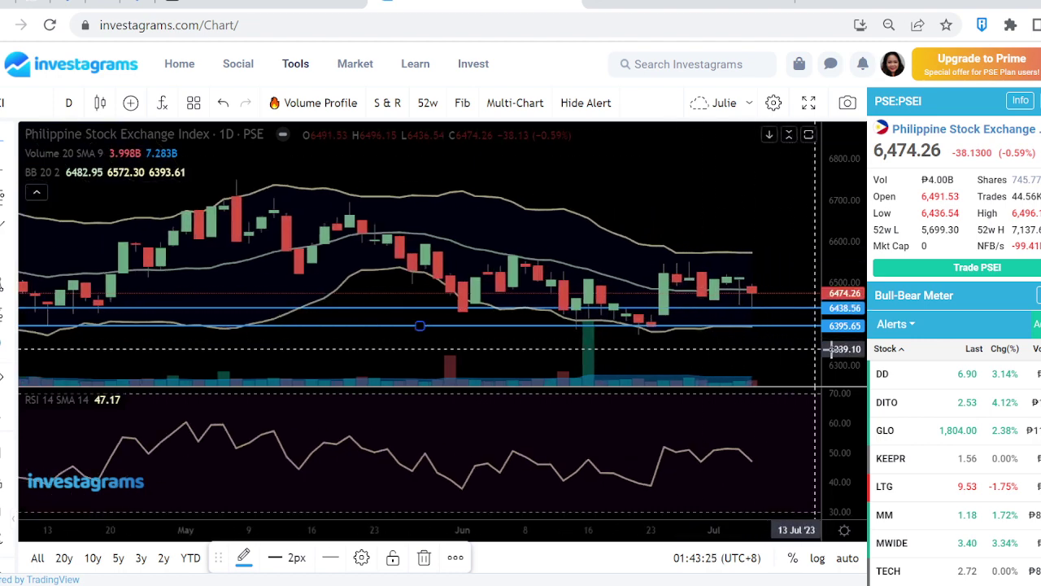
{"action": "left_click_drag", "start_coordinate": [830, 349], "coordinate": [832, 284]}
{"action": "scroll", "coordinate": [709, 204], "scroll_direction": "up", "scroll_amount": 3}
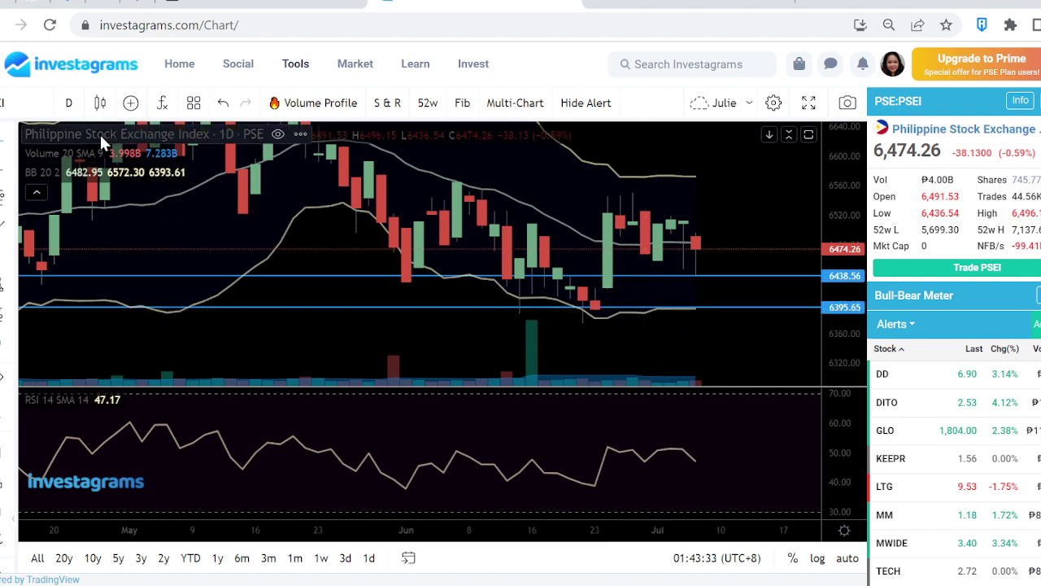
Load the PCOR symbol in the Investagrams chart and stretch the price scale around the recent candles.
{"action": "left_click", "coordinate": [32, 103]}
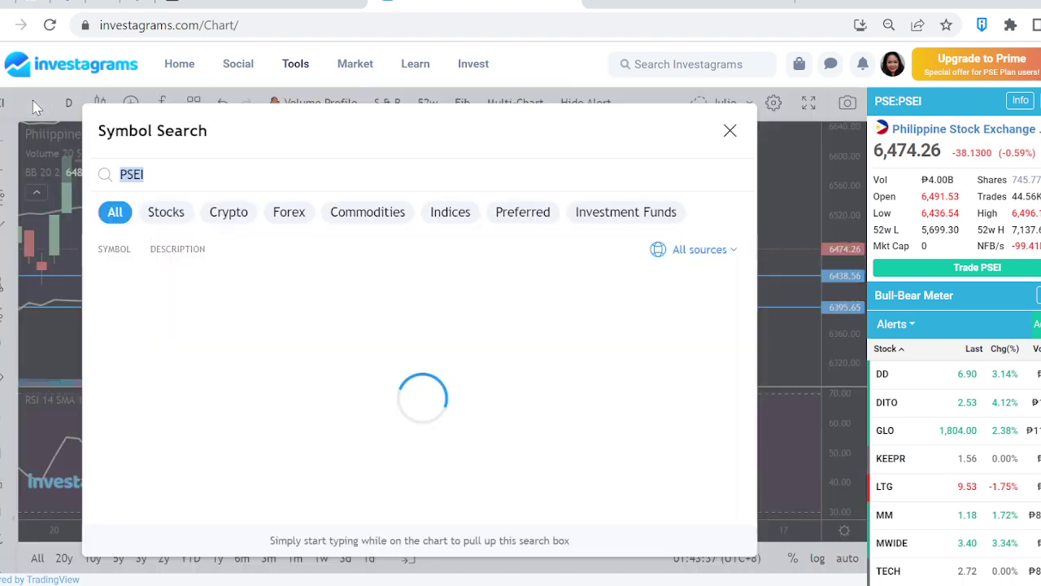
{"action": "type", "text": "PCOR"}
{"action": "key", "text": "Return"}
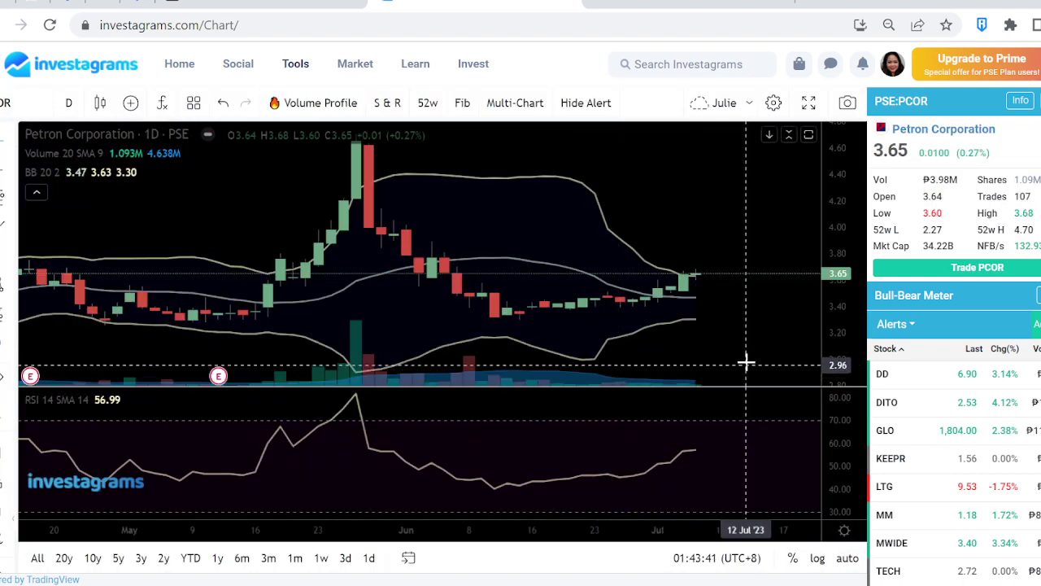
{"action": "left_click_drag", "start_coordinate": [830, 325], "coordinate": [844, 271]}
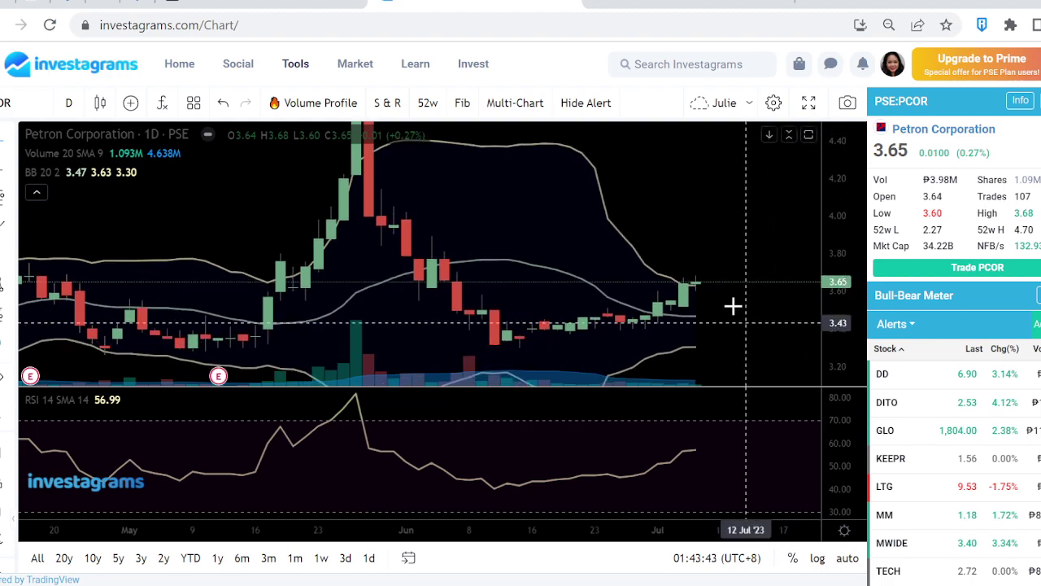
Check the PCOR averages in the first YouTube Studio comment and draw a horizontal line at about 4.64 on the Investagrams chart's late-May peak.
{"action": "left_click", "coordinate": [697, 5]}
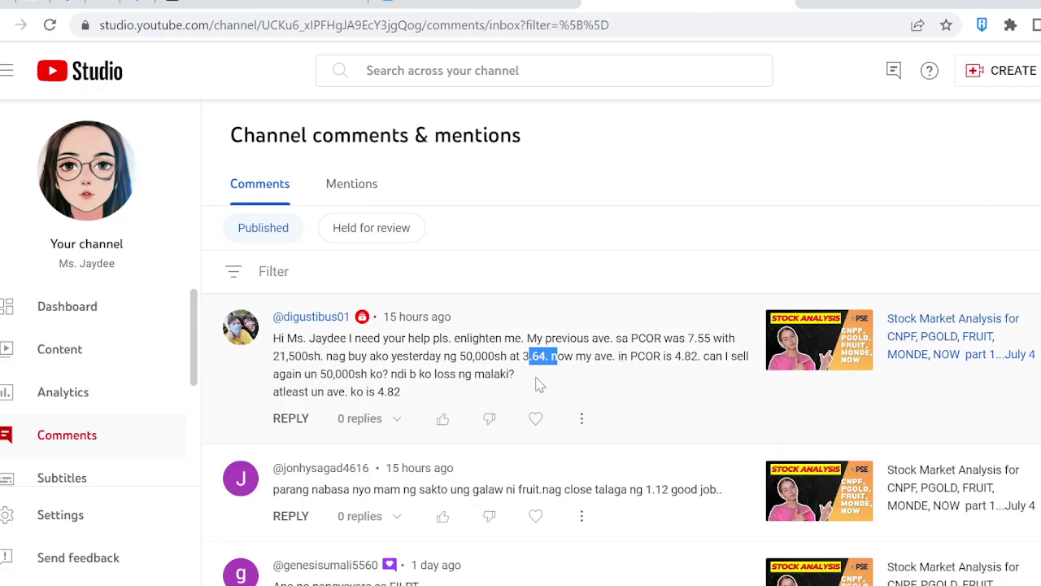
{"action": "left_click", "coordinate": [498, 3]}
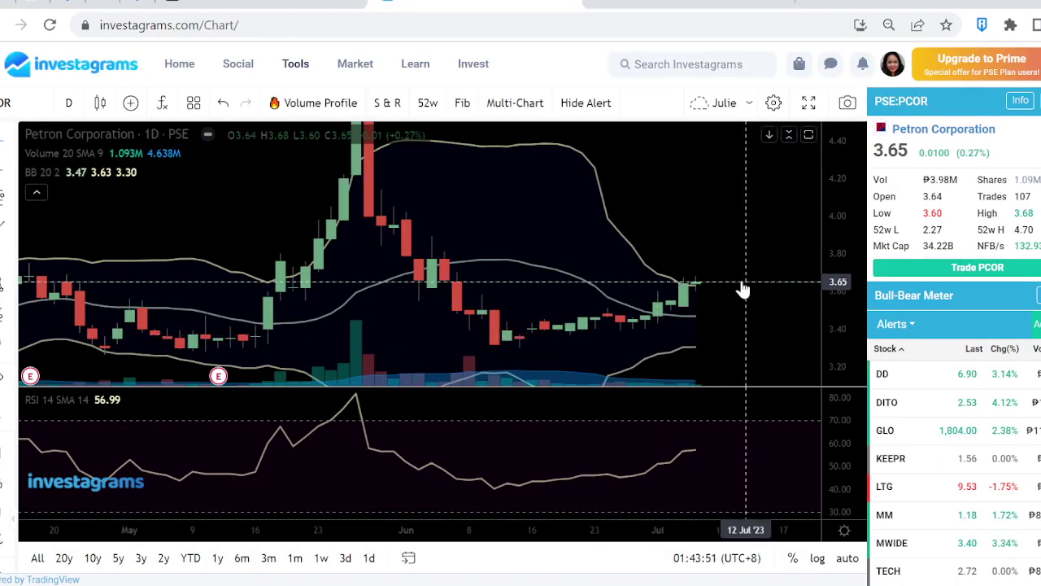
{"action": "left_click_drag", "start_coordinate": [835, 218], "coordinate": [790, 261]}
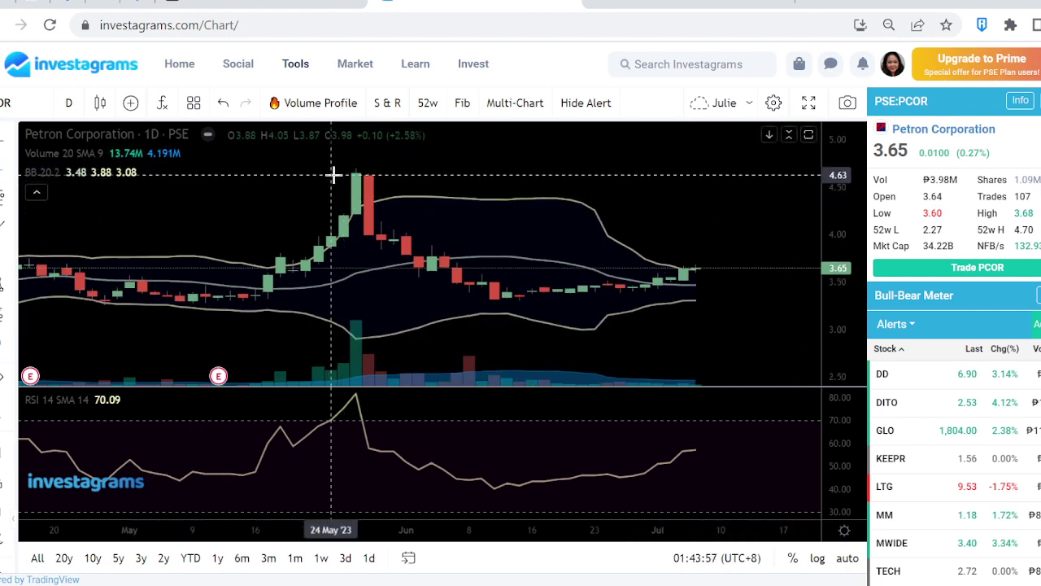
{"action": "left_click", "coordinate": [660, 9]}
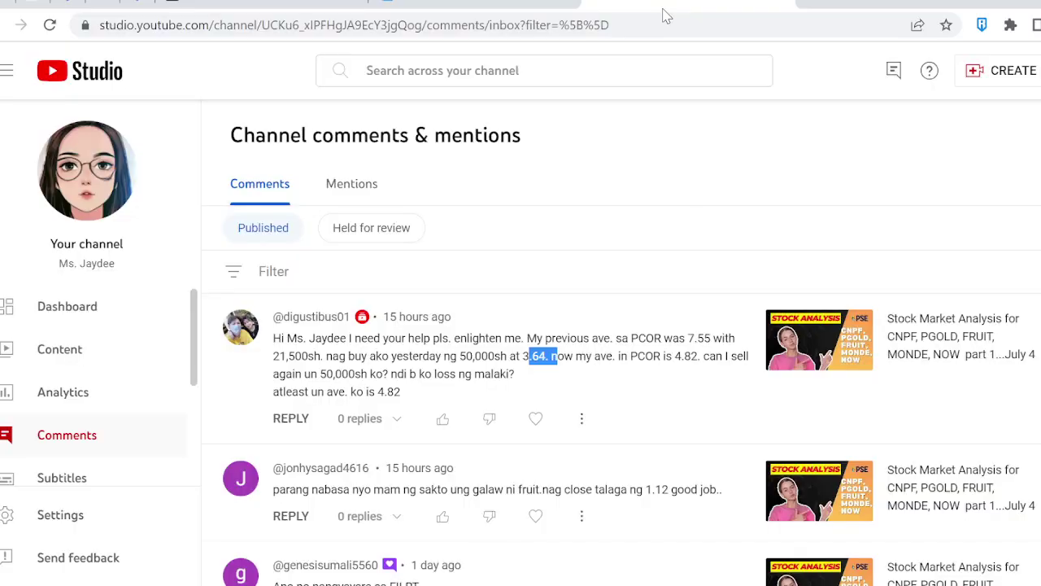
{"action": "left_click", "coordinate": [521, 7]}
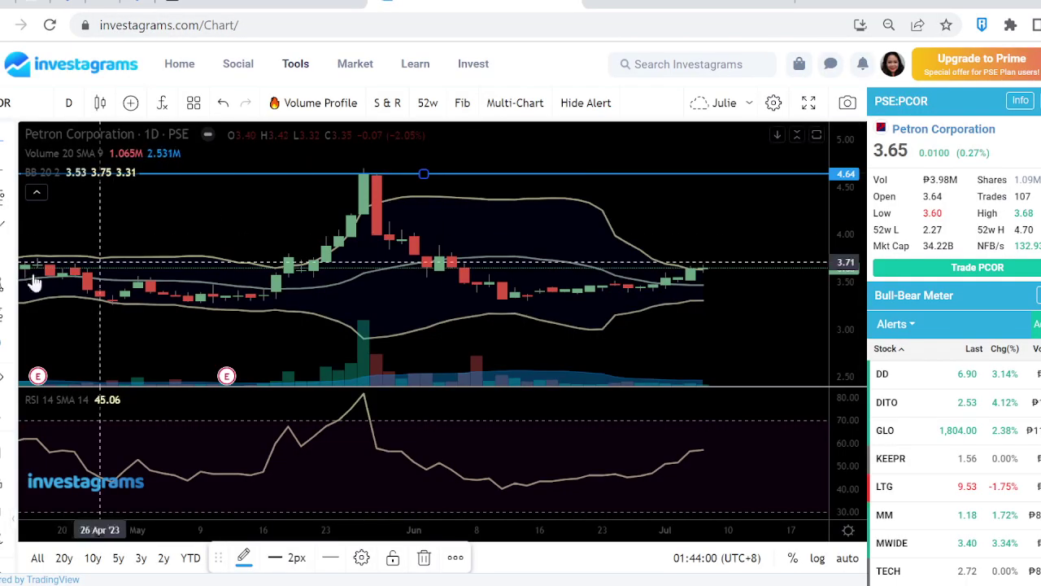
Draw a price range on the PCOR chart from the current price of 3.65 up to about 4.63 at the horizontal line.
{"action": "left_click", "coordinate": [18, 321]}
{"action": "left_click", "coordinate": [82, 395]}
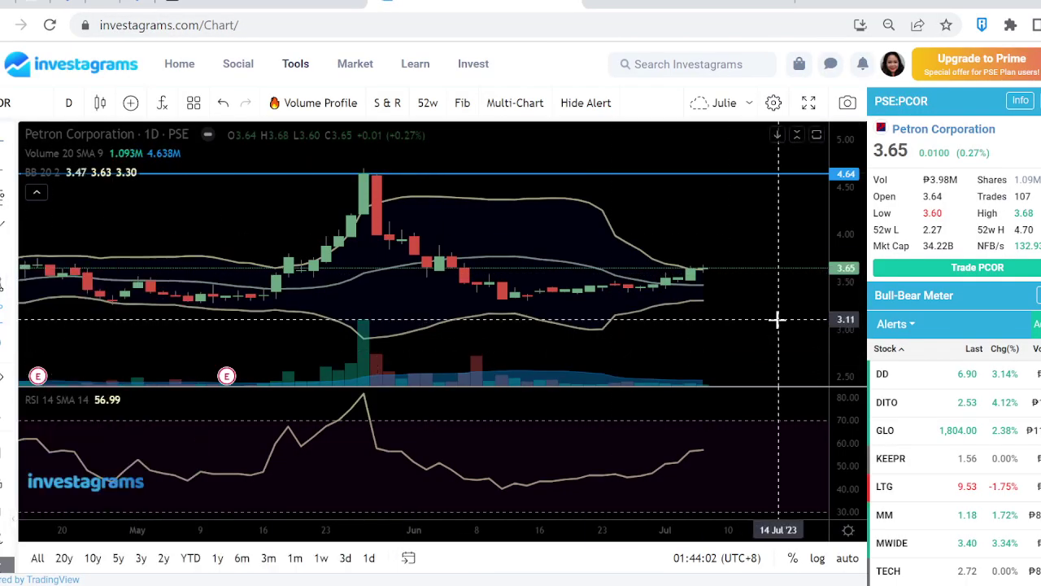
{"action": "left_click", "coordinate": [753, 267]}
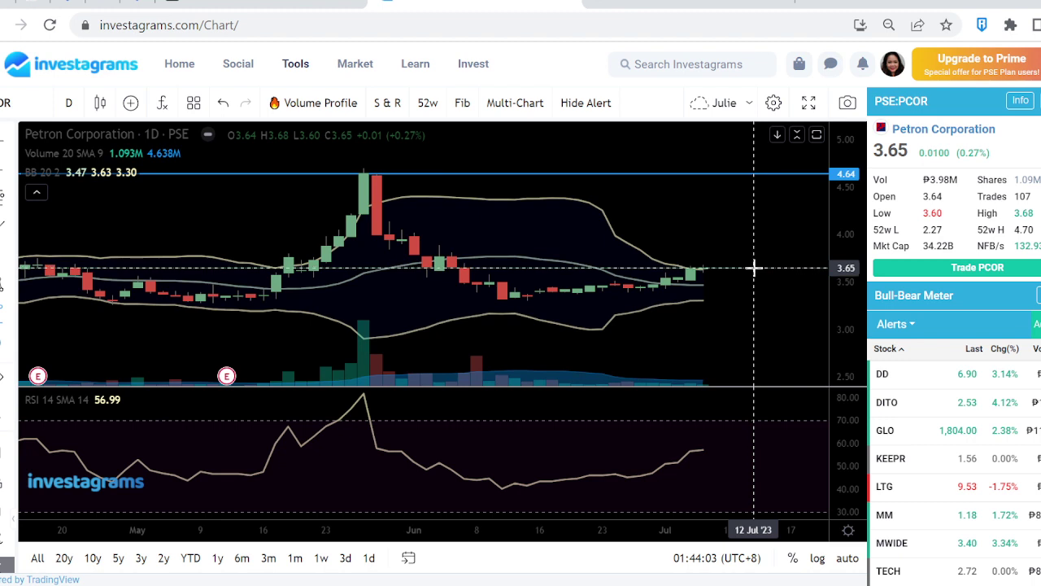
{"action": "left_click", "coordinate": [777, 174]}
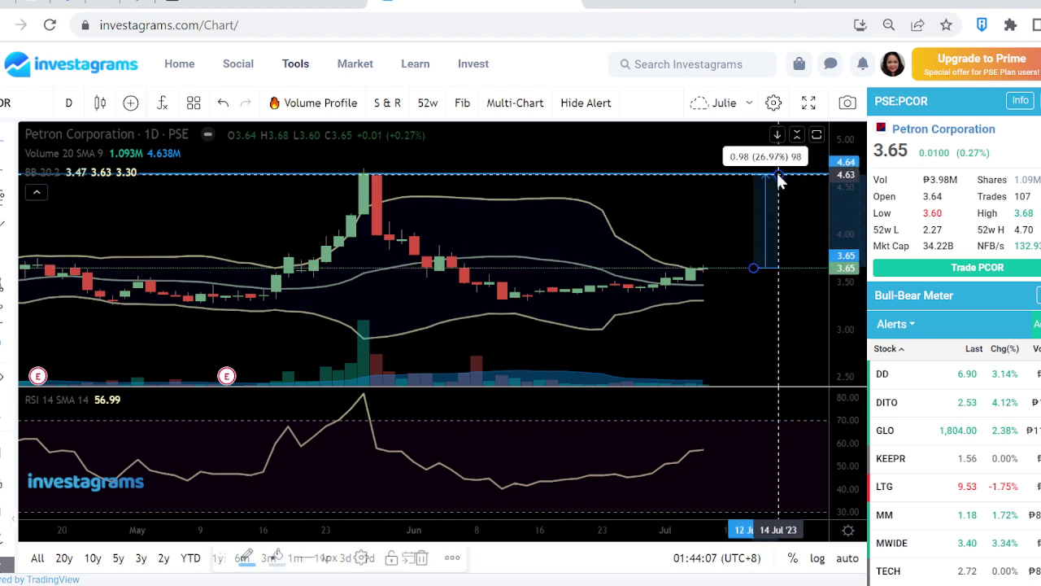
Examine PCOR's daily price history back to early 2022 against the horizontal line and the recent candles.
{"action": "left_click_drag", "start_coordinate": [858, 260], "coordinate": [857, 291]}
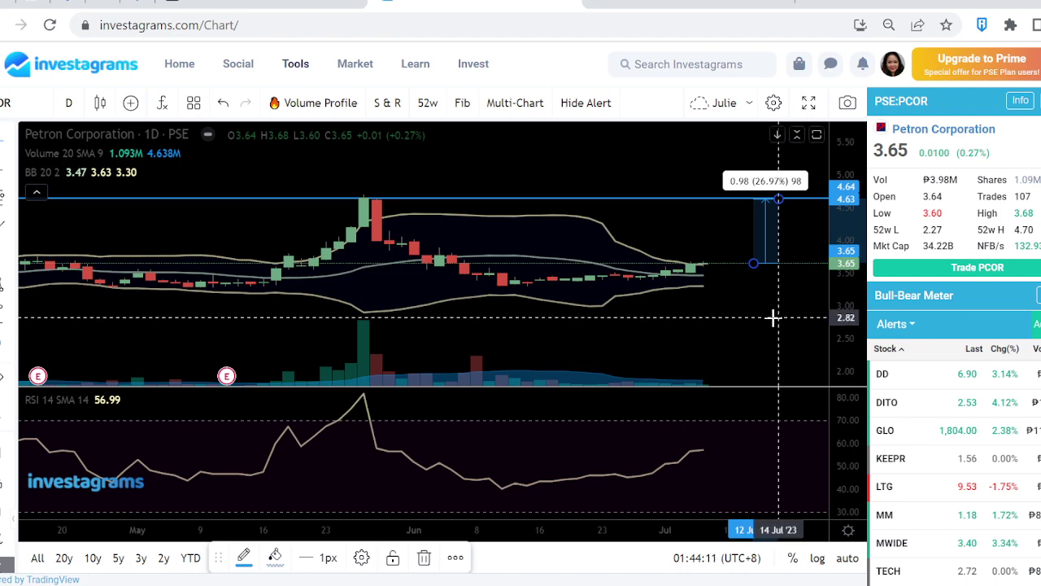
{"action": "scroll", "coordinate": [773, 317], "scroll_direction": "down", "scroll_amount": 5}
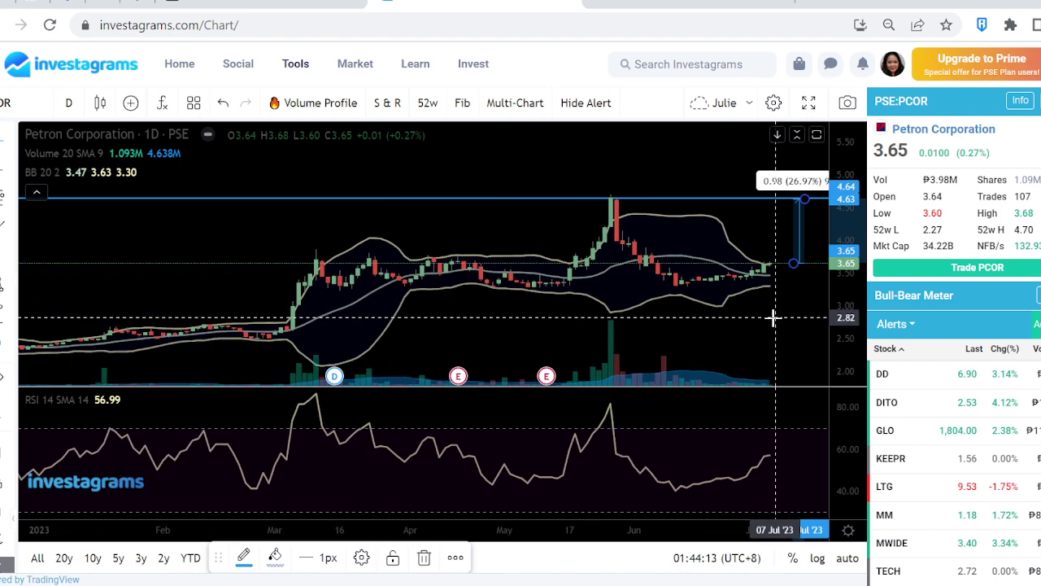
{"action": "scroll", "coordinate": [773, 317], "scroll_direction": "up", "scroll_amount": 3}
{"action": "left_click_drag", "start_coordinate": [863, 342], "coordinate": [846, 238]}
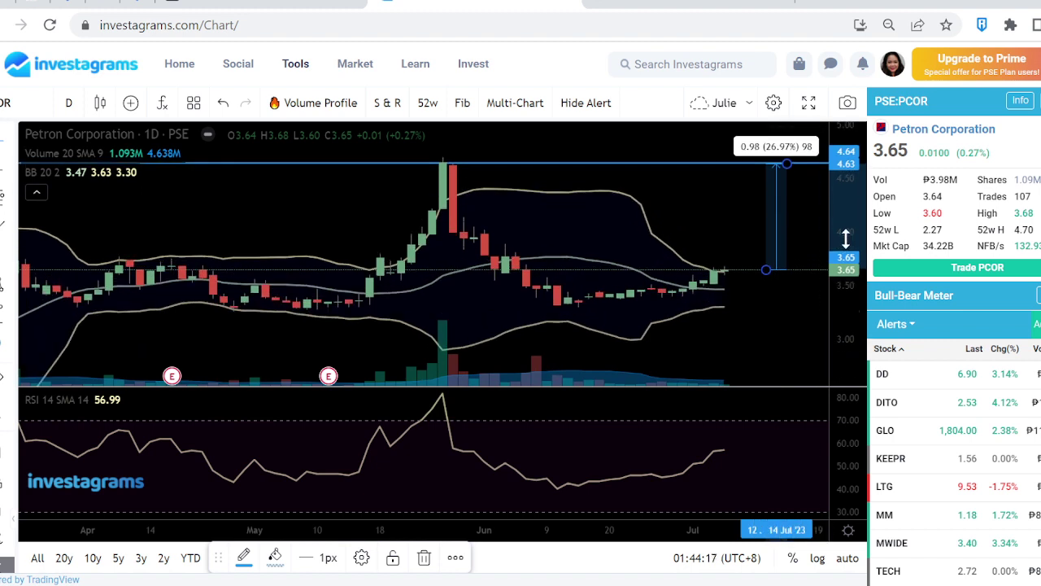
{"action": "left_click_drag", "start_coordinate": [838, 259], "coordinate": [838, 260]}
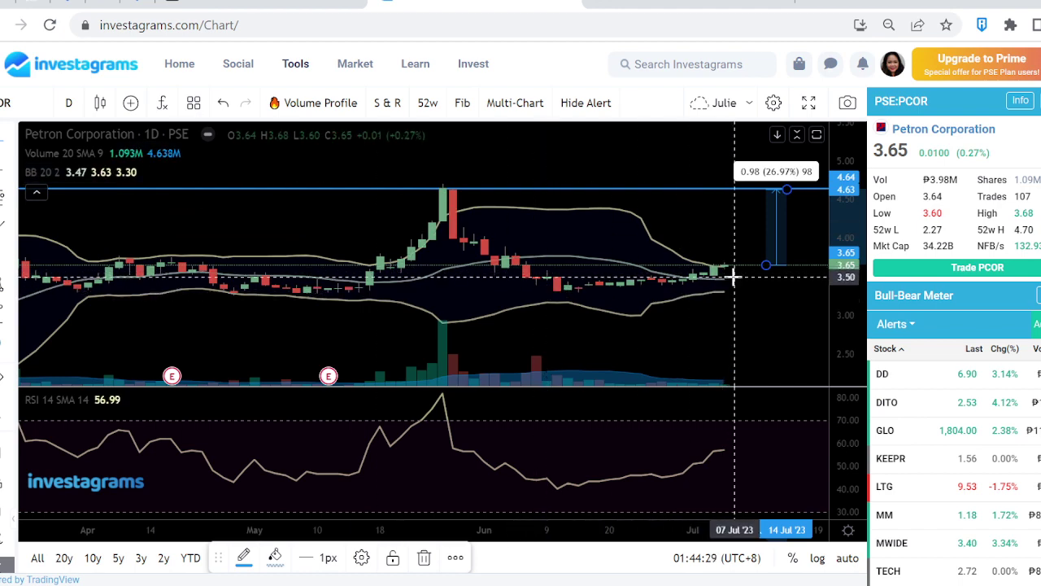
{"action": "scroll", "coordinate": [734, 276], "scroll_direction": "down", "scroll_amount": 5}
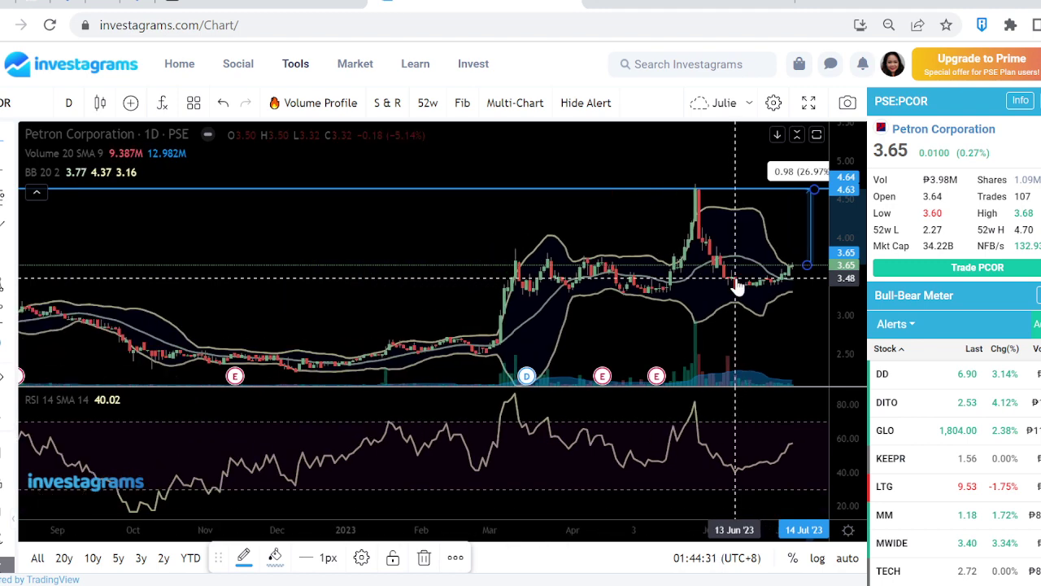
{"action": "scroll", "coordinate": [736, 285], "scroll_direction": "down", "scroll_amount": 5}
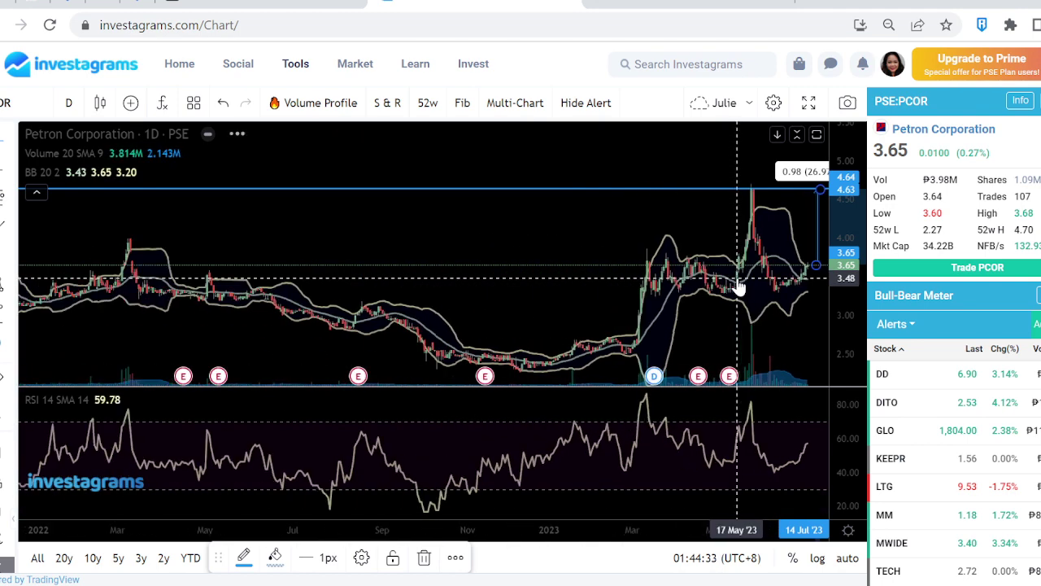
{"action": "scroll", "coordinate": [735, 281], "scroll_direction": "up", "scroll_amount": 3}
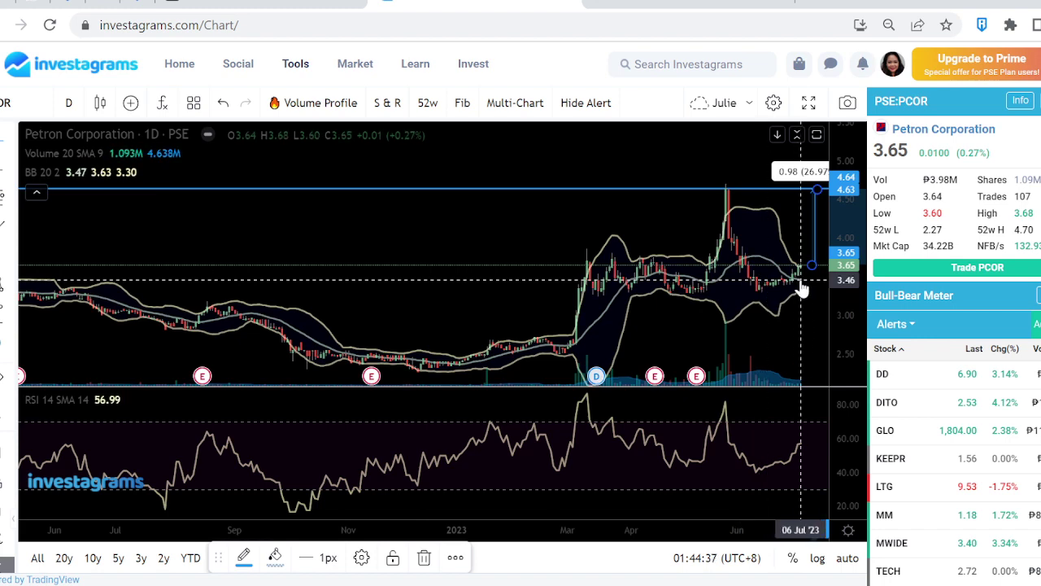
{"action": "scroll", "coordinate": [798, 291], "scroll_direction": "up", "scroll_amount": 2}
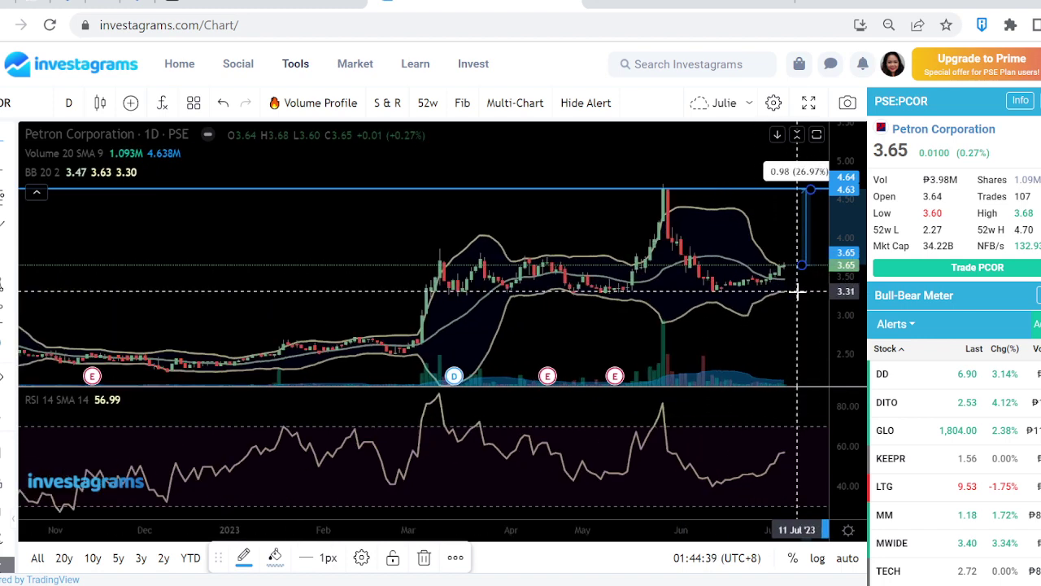
{"action": "scroll", "coordinate": [797, 292], "scroll_direction": "up", "scroll_amount": 2}
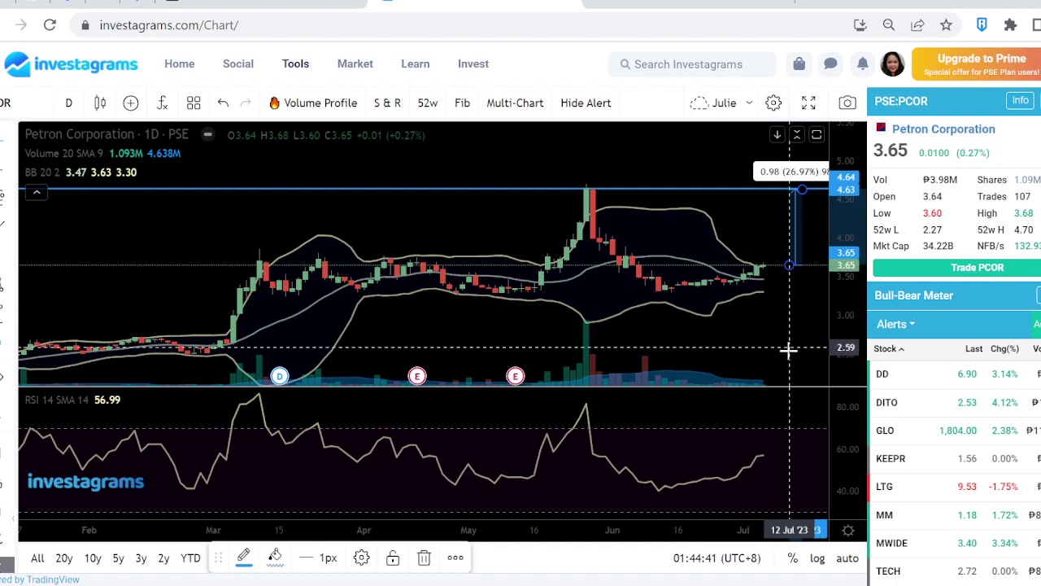
{"action": "scroll", "coordinate": [777, 403], "scroll_direction": "up", "scroll_amount": 2}
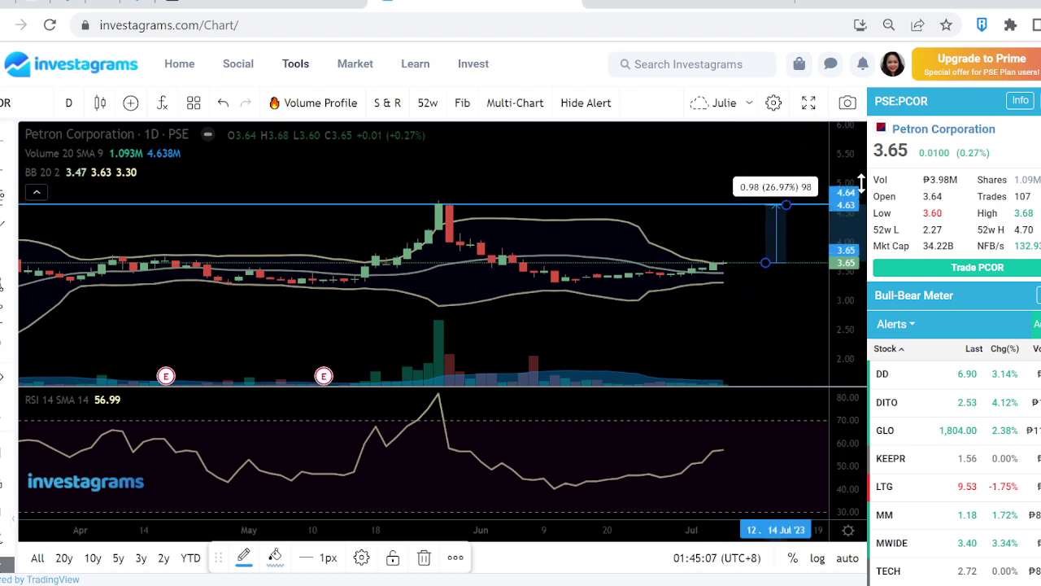
Switch the PCOR chart to the monthly interval and examine the long-term price history since 2003.
{"action": "left_click_drag", "start_coordinate": [846, 244], "coordinate": [773, 306]}
{"action": "scroll", "coordinate": [774, 306], "scroll_direction": "down", "scroll_amount": 3}
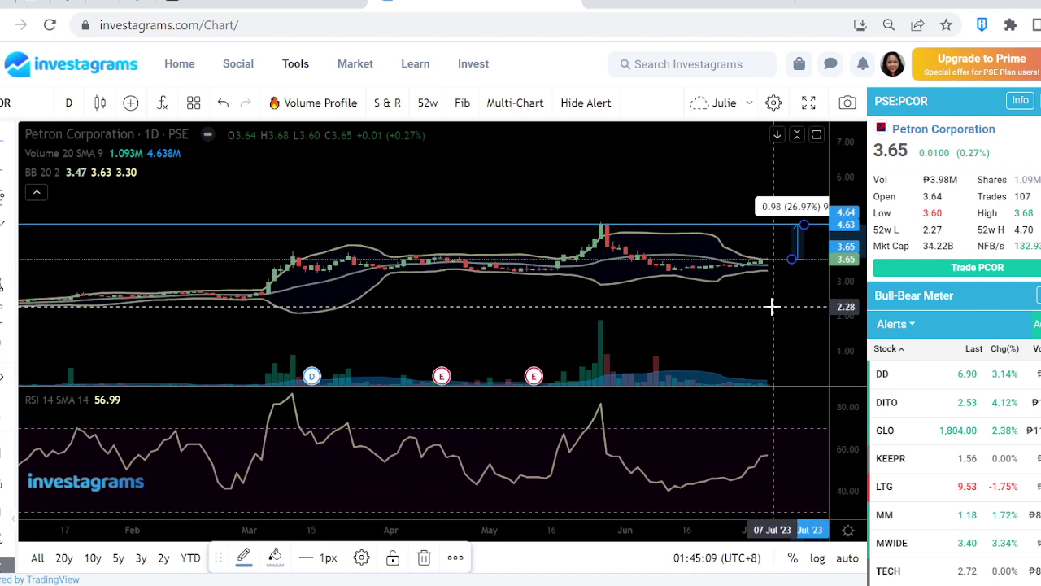
{"action": "scroll", "coordinate": [774, 306], "scroll_direction": "down", "scroll_amount": 5}
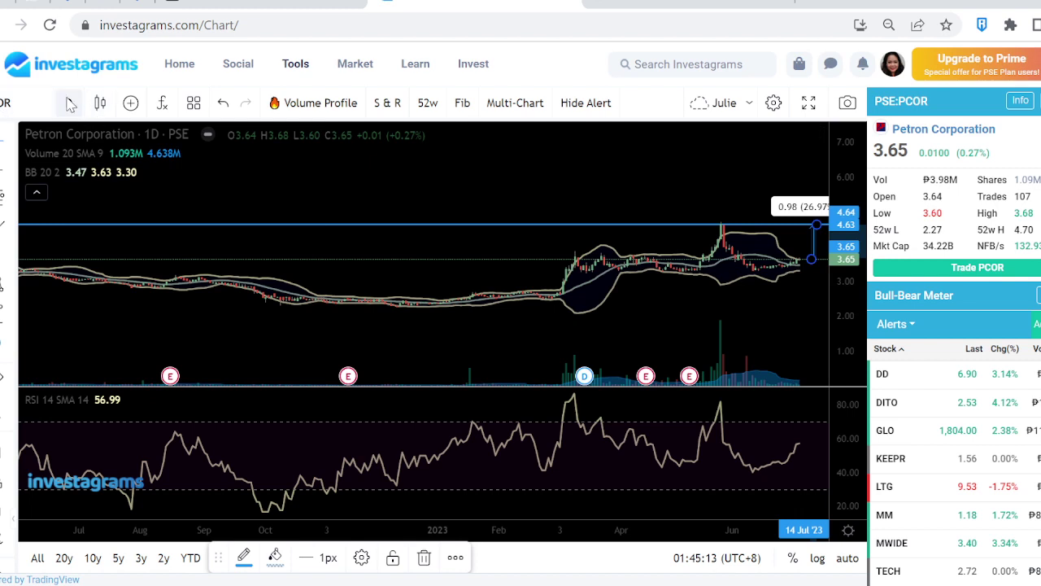
{"action": "left_click", "coordinate": [68, 103]}
{"action": "left_click", "coordinate": [89, 477]}
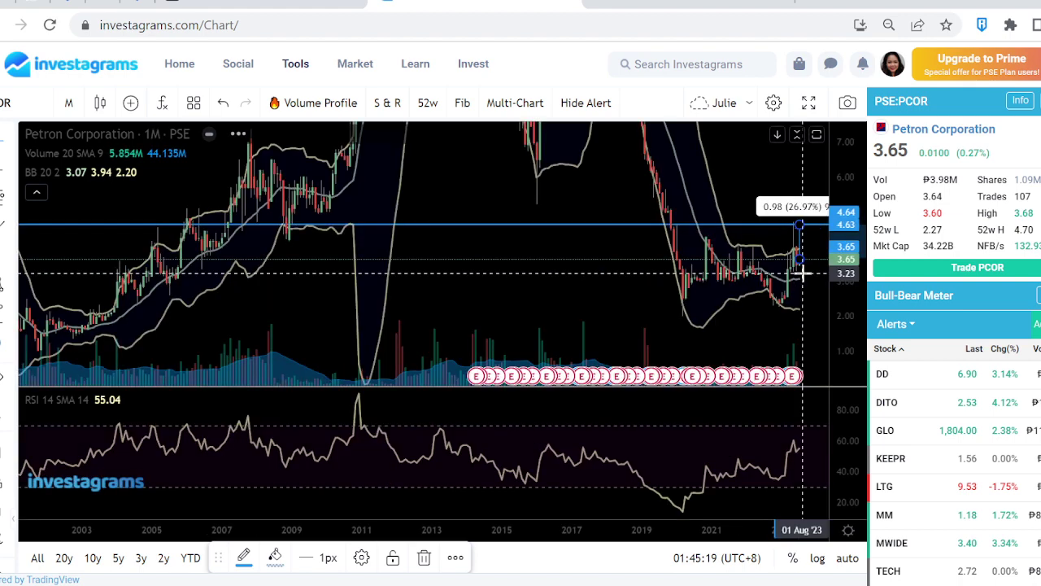
{"action": "left_click_drag", "start_coordinate": [842, 190], "coordinate": [847, 340]}
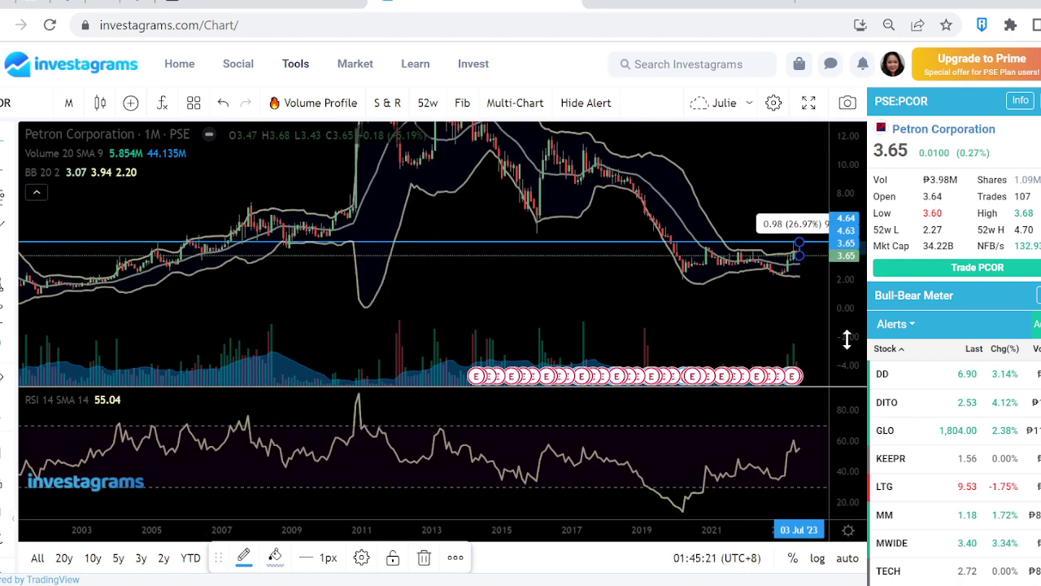
Return the PCOR chart to the daily interval and stretch the price scale so the candles are readable.
{"action": "left_click", "coordinate": [68, 102]}
{"action": "left_click", "coordinate": [77, 426]}
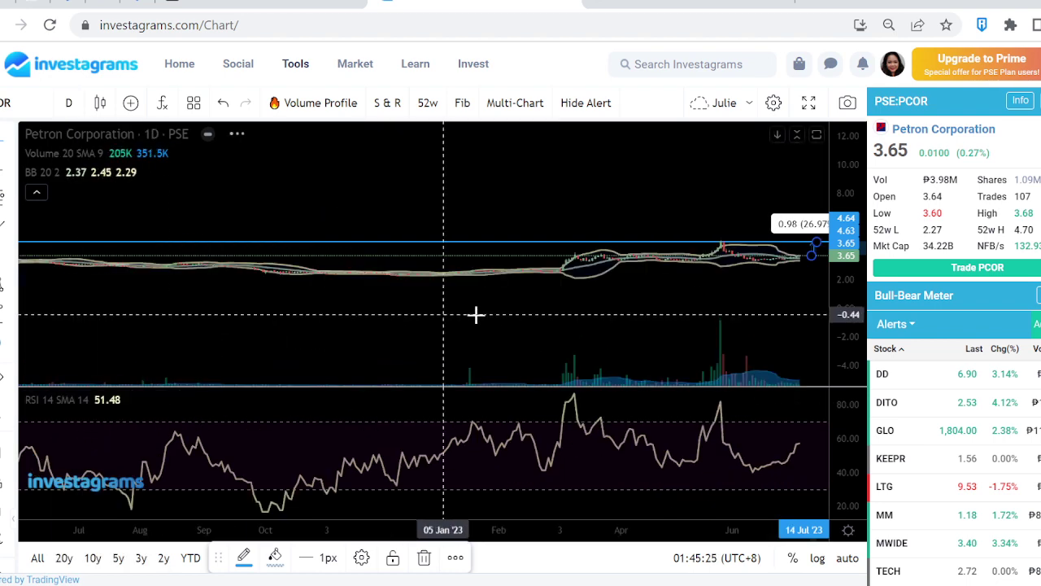
{"action": "left_click", "coordinate": [402, 504]}
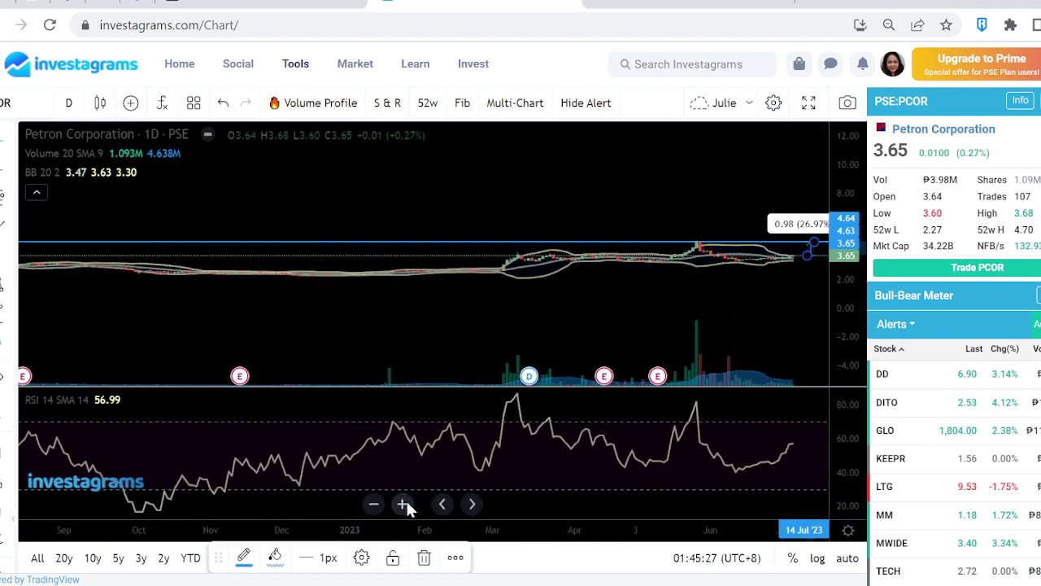
{"action": "left_click_drag", "start_coordinate": [855, 320], "coordinate": [841, 179]}
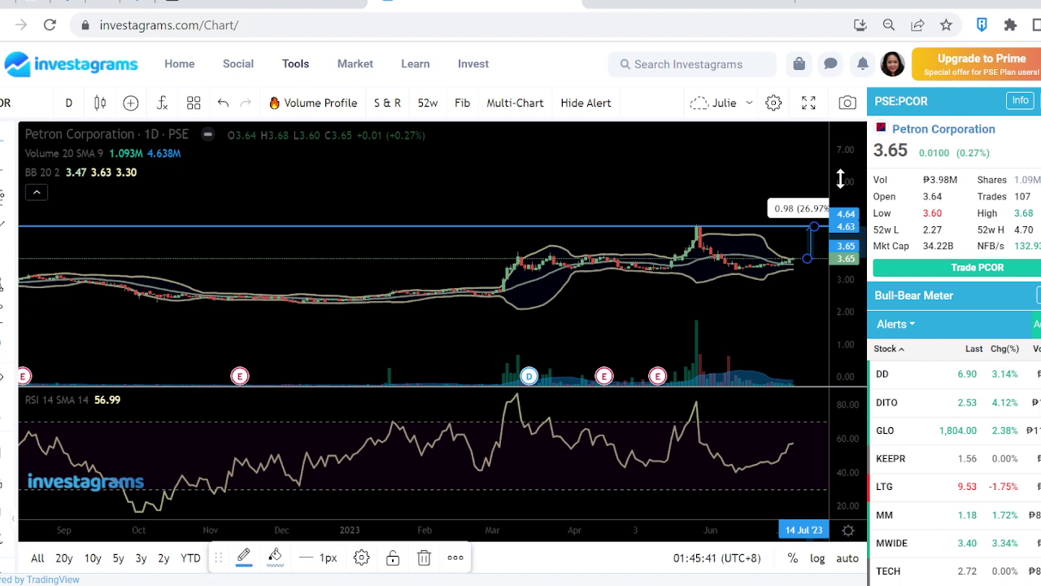
Switch to the YouTube Studio comments and highlight the 21,500 shares and the 7.55 previous average in the first comment.
{"action": "left_click", "coordinate": [689, 5]}
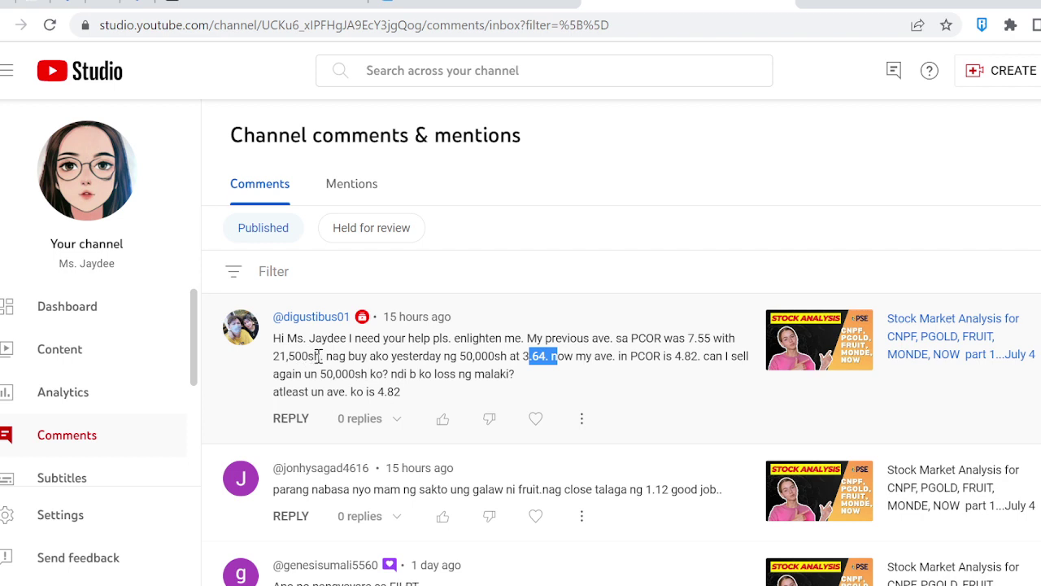
{"action": "left_click_drag", "start_coordinate": [319, 356], "coordinate": [275, 351]}
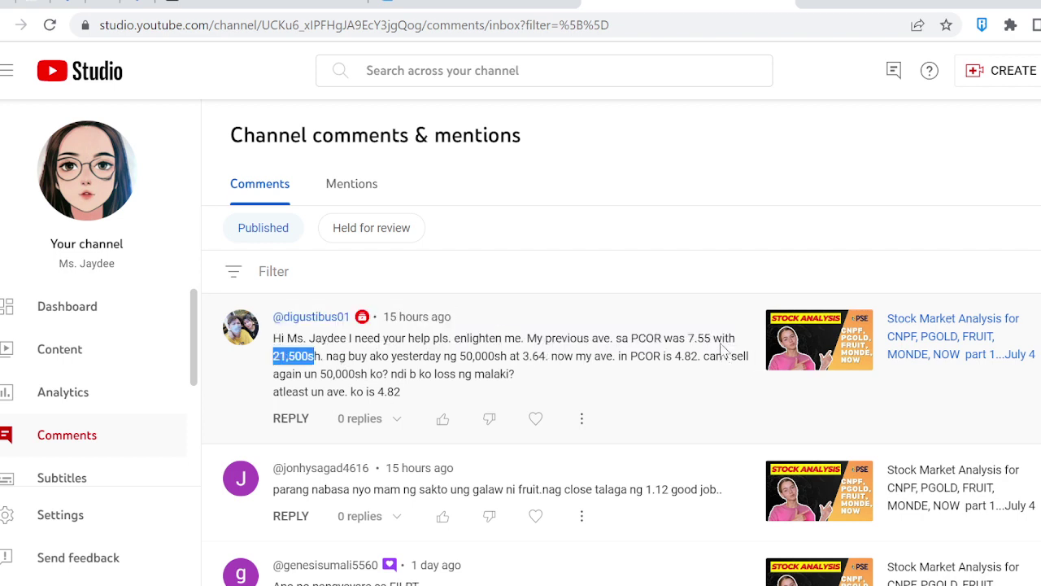
{"action": "left_click_drag", "start_coordinate": [711, 338], "coordinate": [696, 337]}
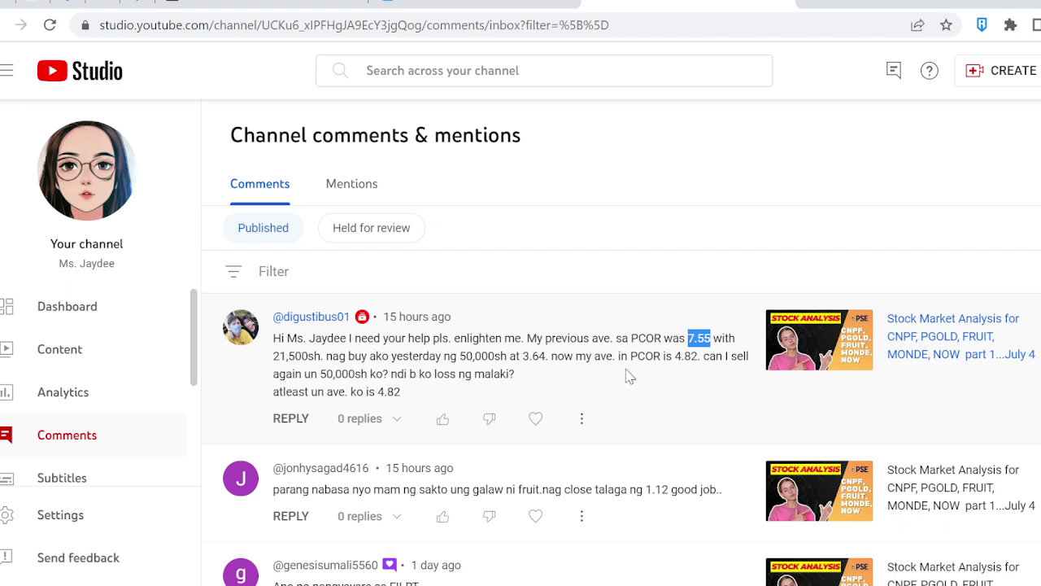
Highlight the 4.82 current average and the 3.64 purchase price in the first comment, and check them against the PCOR chart.
{"action": "left_click_drag", "start_coordinate": [705, 357], "coordinate": [674, 356]}
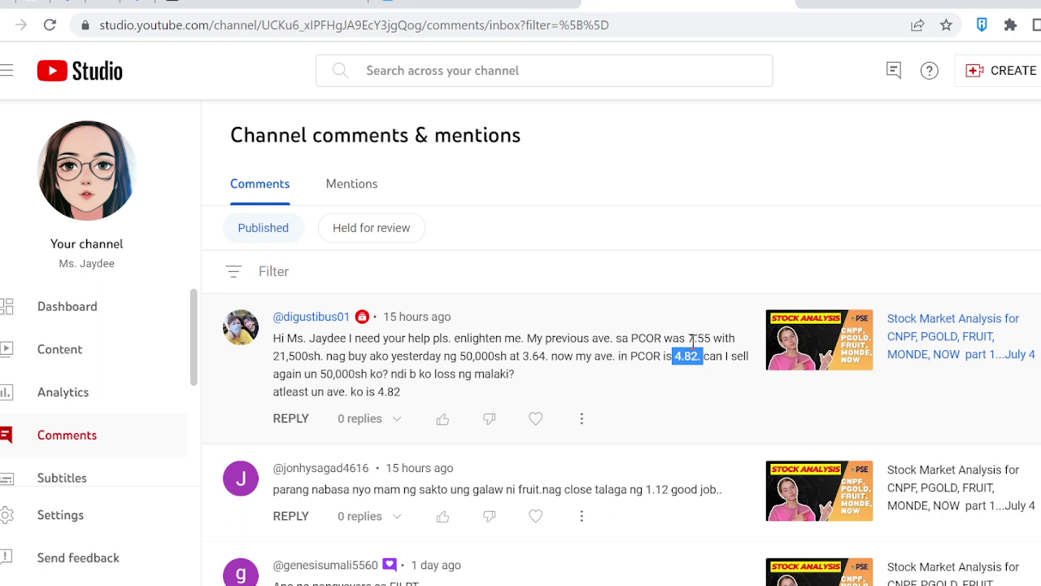
{"action": "left_click_drag", "start_coordinate": [548, 356], "coordinate": [522, 356]}
{"action": "left_click", "coordinate": [547, 357]}
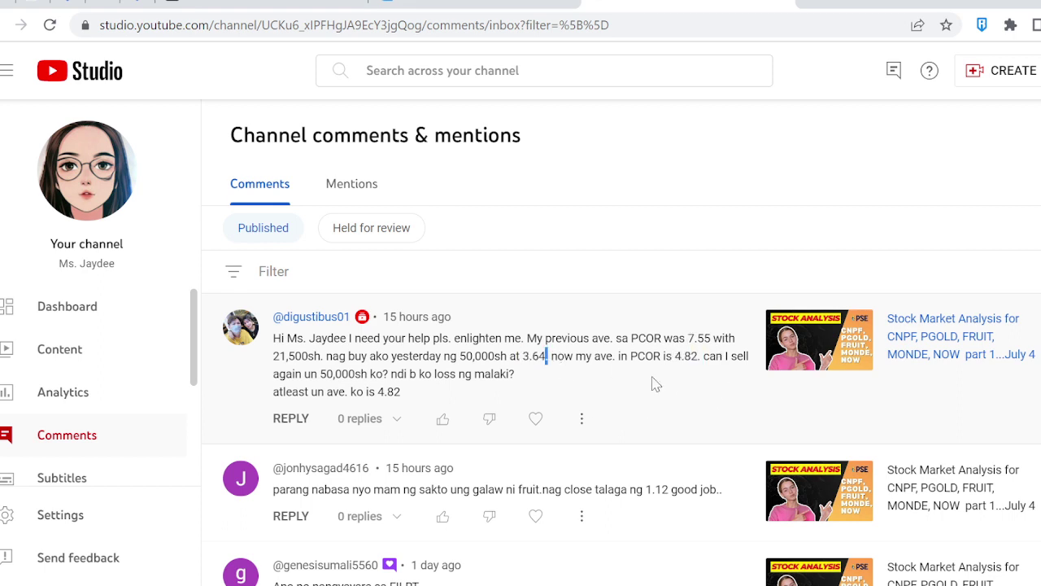
{"action": "left_click_drag", "start_coordinate": [707, 356], "coordinate": [674, 356]}
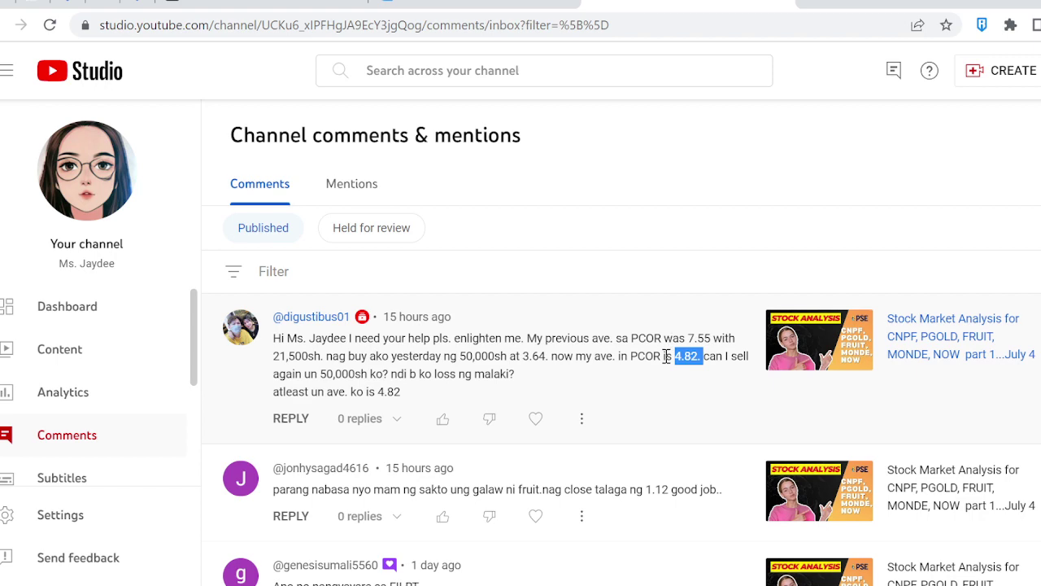
{"action": "left_click", "coordinate": [446, 6]}
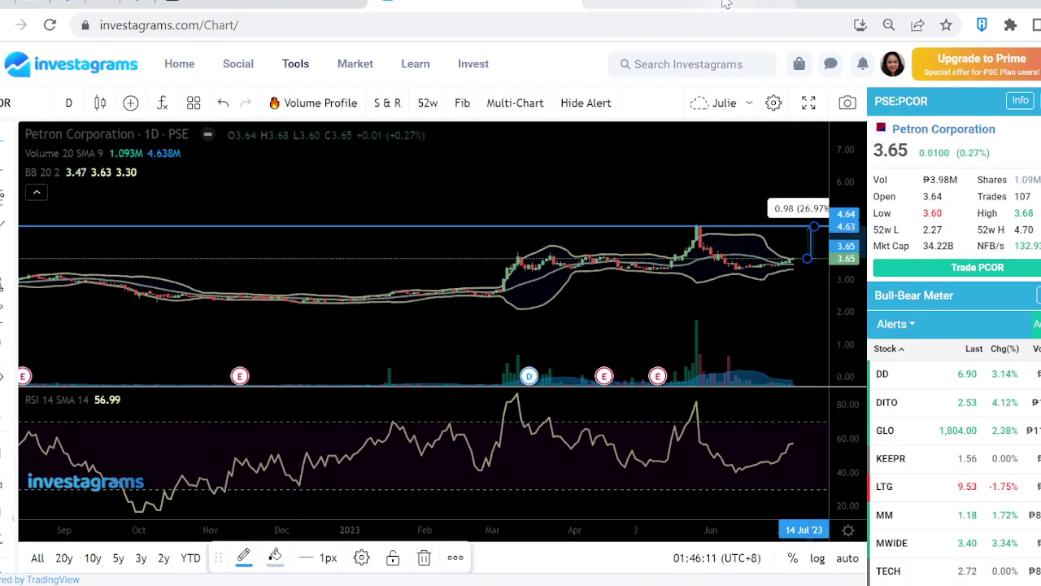
{"action": "key", "text": "ctrl+Tab"}
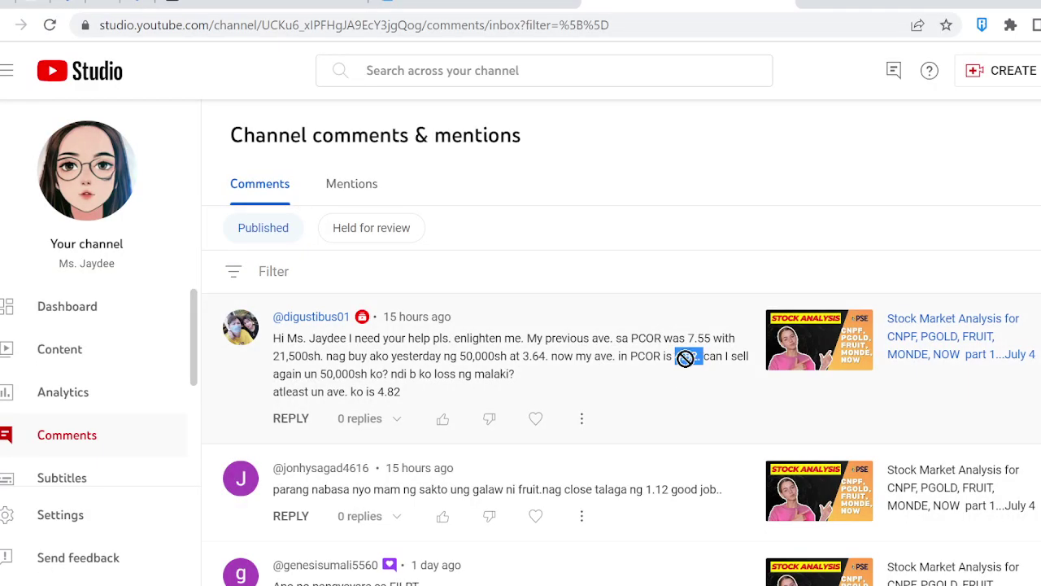
{"action": "left_click", "coordinate": [704, 376]}
Load the GREEN chart in Investagrams, compress its price scale and shift the candles to leave room around the latest price.
{"action": "left_click", "coordinate": [452, 4]}
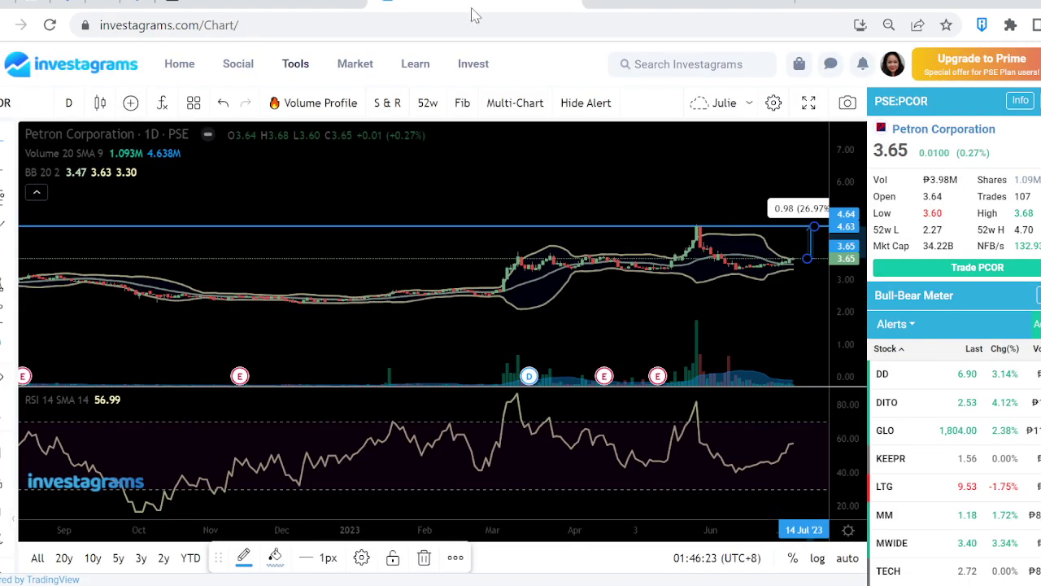
{"action": "left_click", "coordinate": [6, 104]}
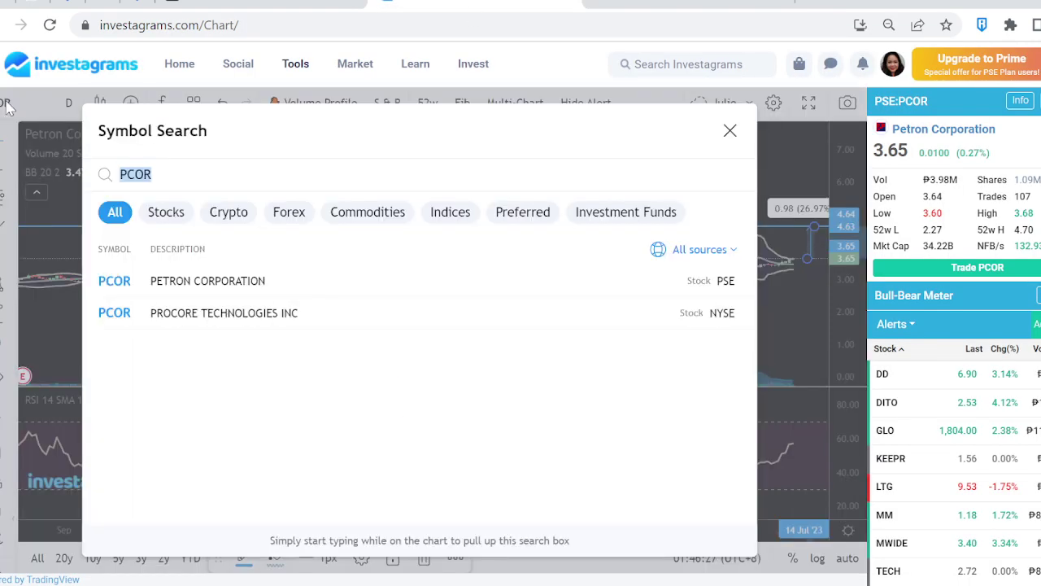
{"action": "type", "text": "GREEN"}
{"action": "key", "text": "Return"}
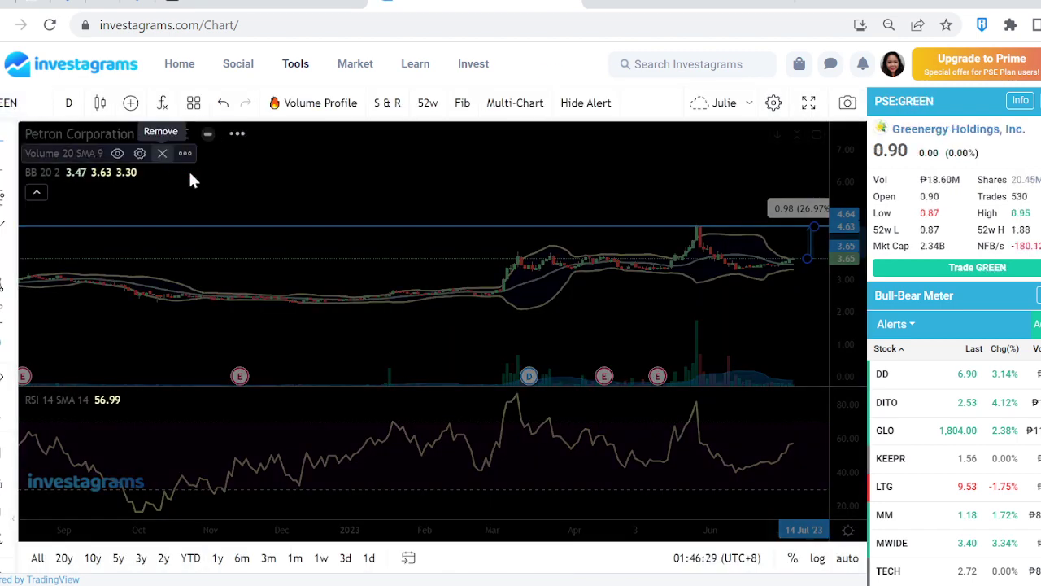
{"action": "scroll", "coordinate": [615, 361], "scroll_direction": "up", "scroll_amount": 3}
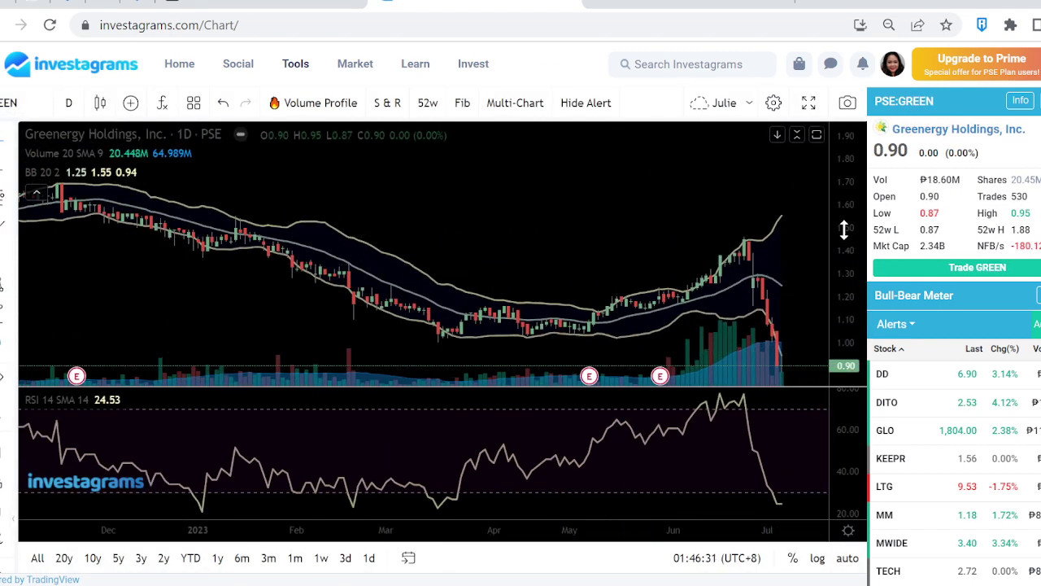
{"action": "left_click_drag", "start_coordinate": [843, 228], "coordinate": [848, 265]}
{"action": "left_click_drag", "start_coordinate": [660, 232], "coordinate": [621, 185]}
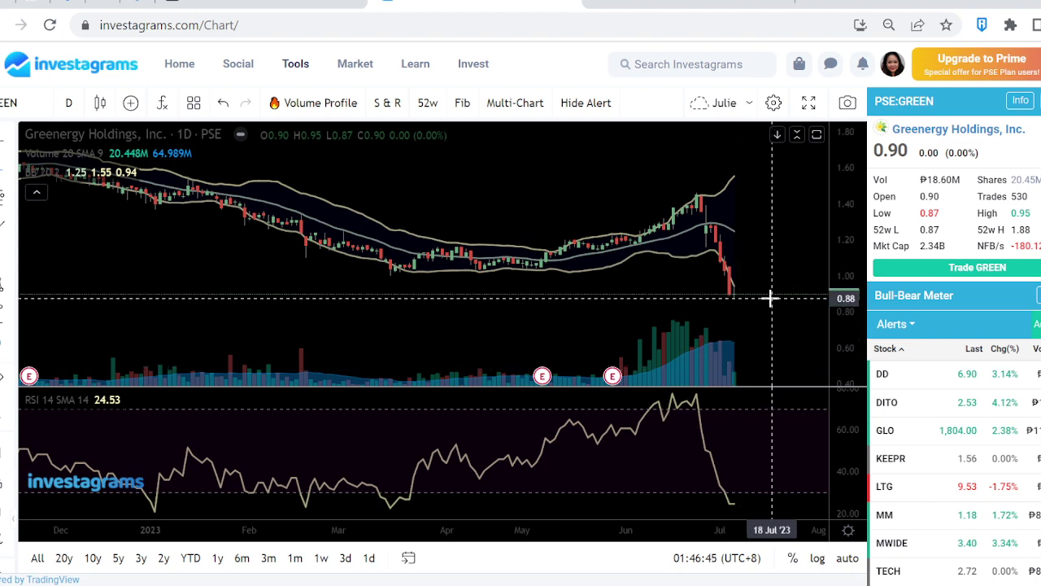
Switch the GREEN chart to the weekly interval and compress the price scale to fit the 2020 low and recent candles.
{"action": "scroll", "coordinate": [765, 301], "scroll_direction": "down", "scroll_amount": 2}
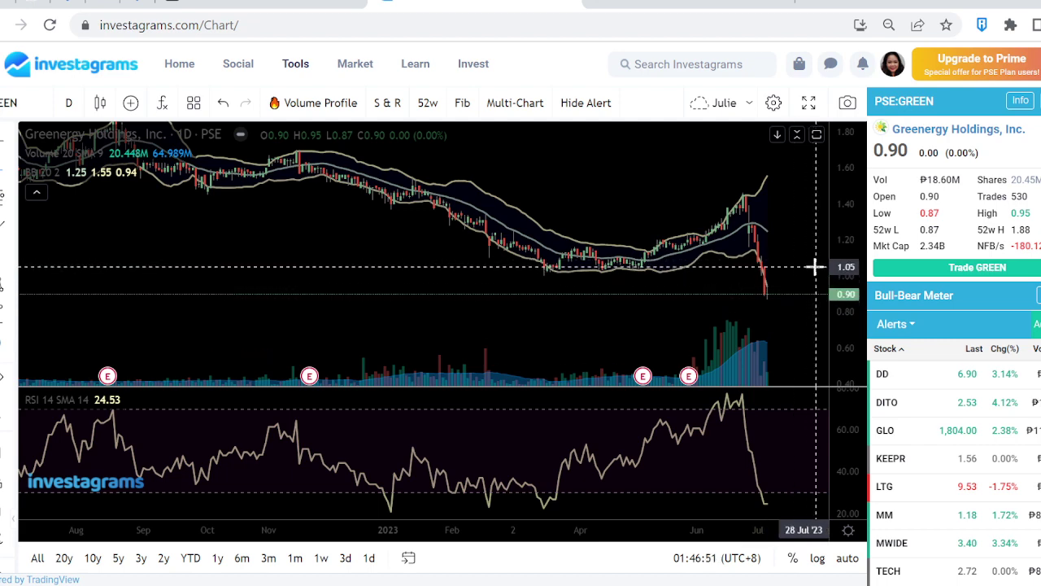
{"action": "scroll", "coordinate": [814, 271], "scroll_direction": "up", "scroll_amount": 2}
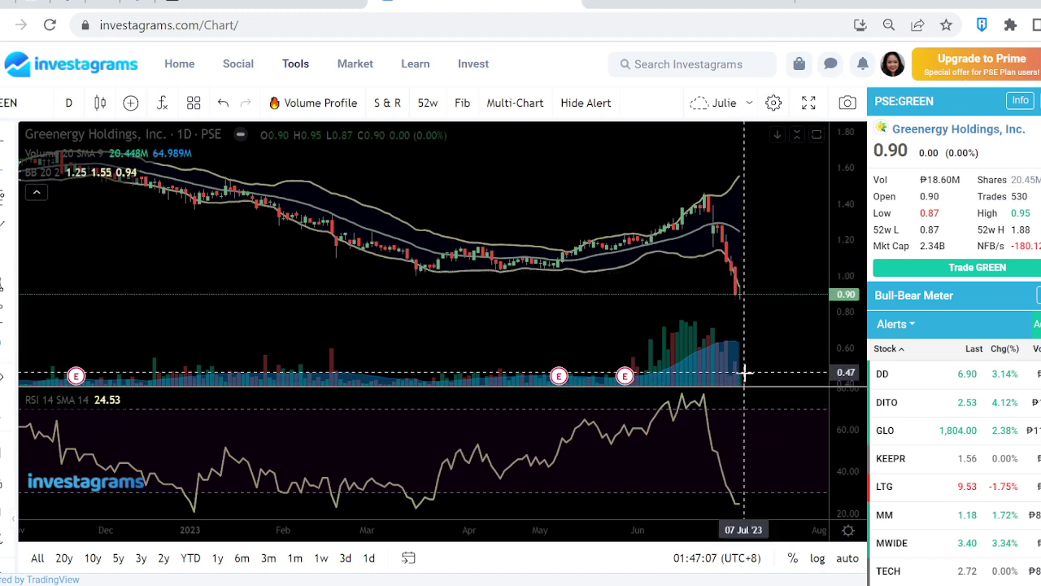
{"action": "scroll", "coordinate": [734, 291], "scroll_direction": "down", "scroll_amount": 2}
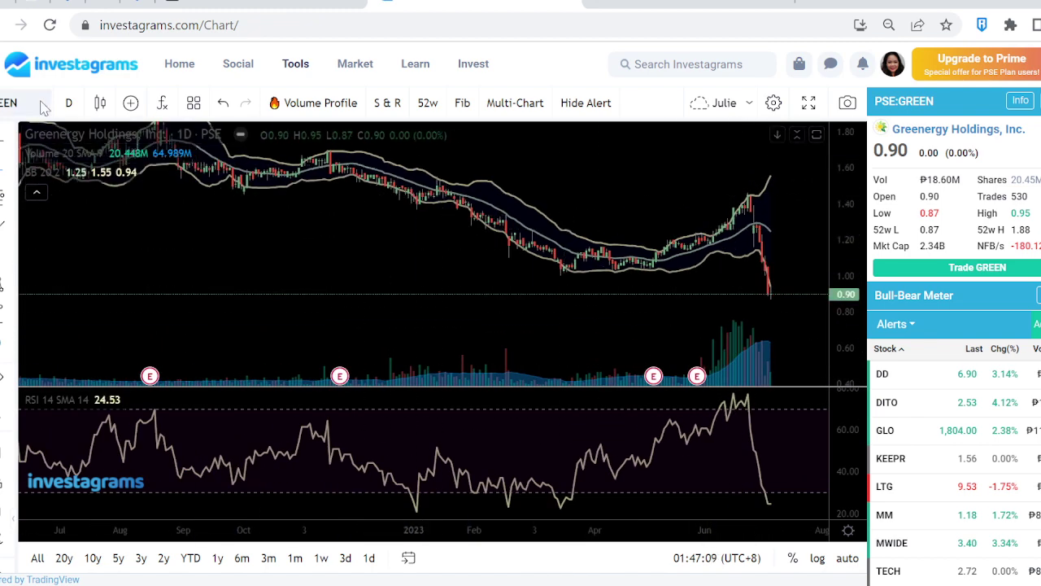
{"action": "left_click", "coordinate": [68, 102]}
{"action": "left_click", "coordinate": [86, 452]}
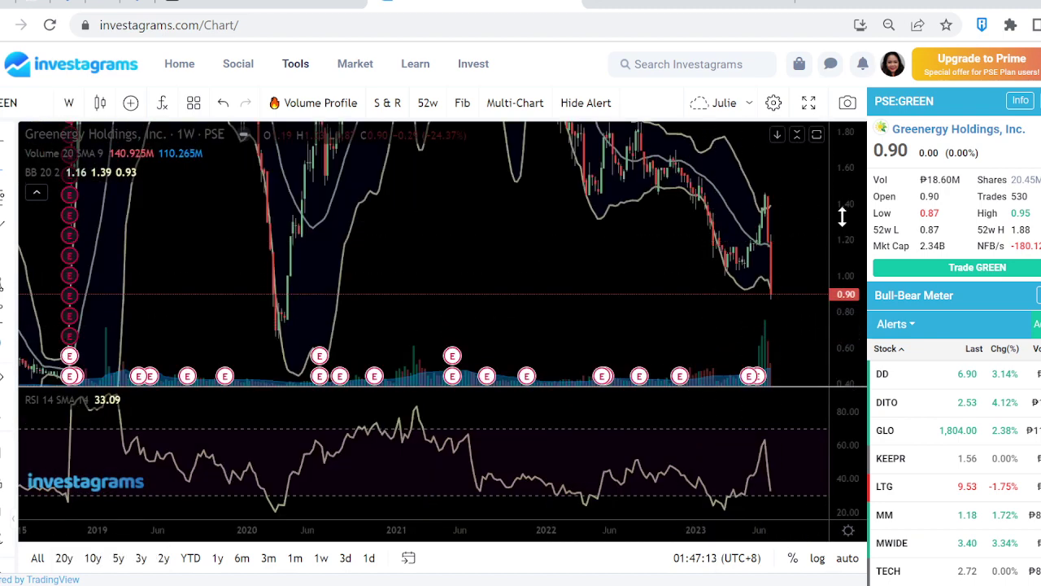
{"action": "left_click_drag", "start_coordinate": [843, 217], "coordinate": [851, 323]}
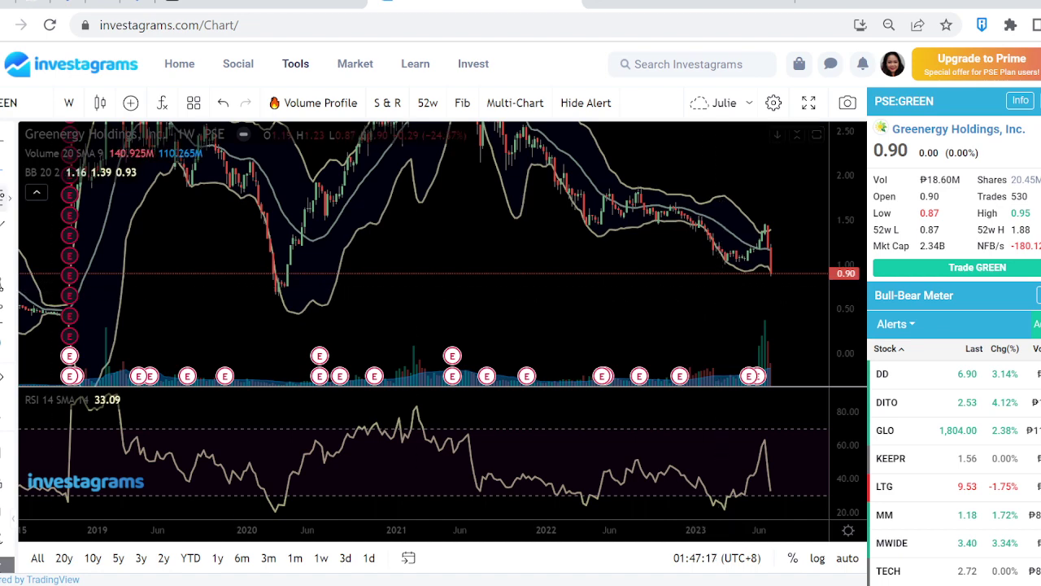
Draw a horizontal line at about 0.74 along GREEN's 2020 low and return the chart to the daily interval.
{"action": "left_click", "coordinate": [4, 169]}
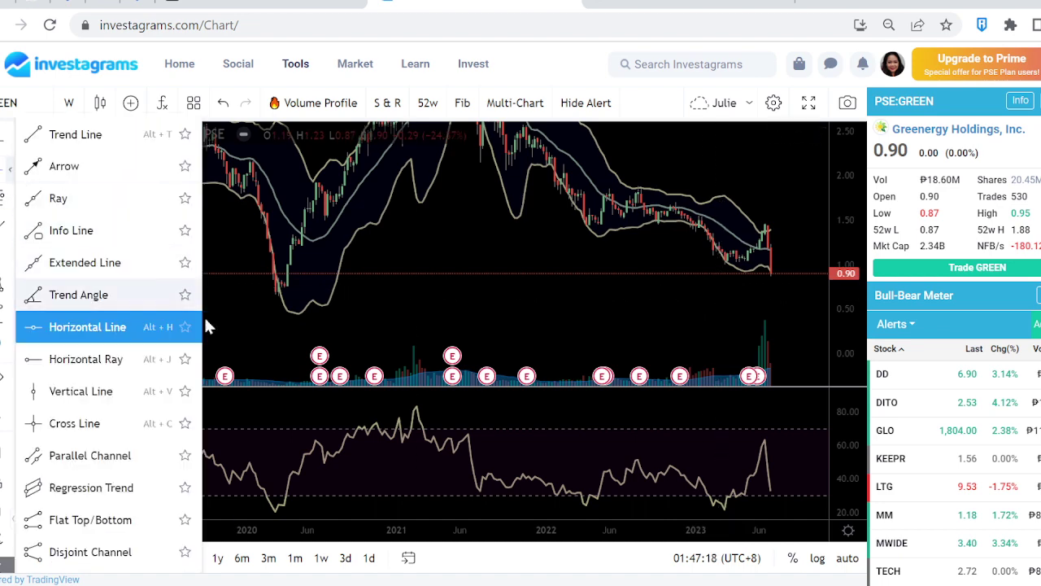
{"action": "left_click", "coordinate": [304, 288]}
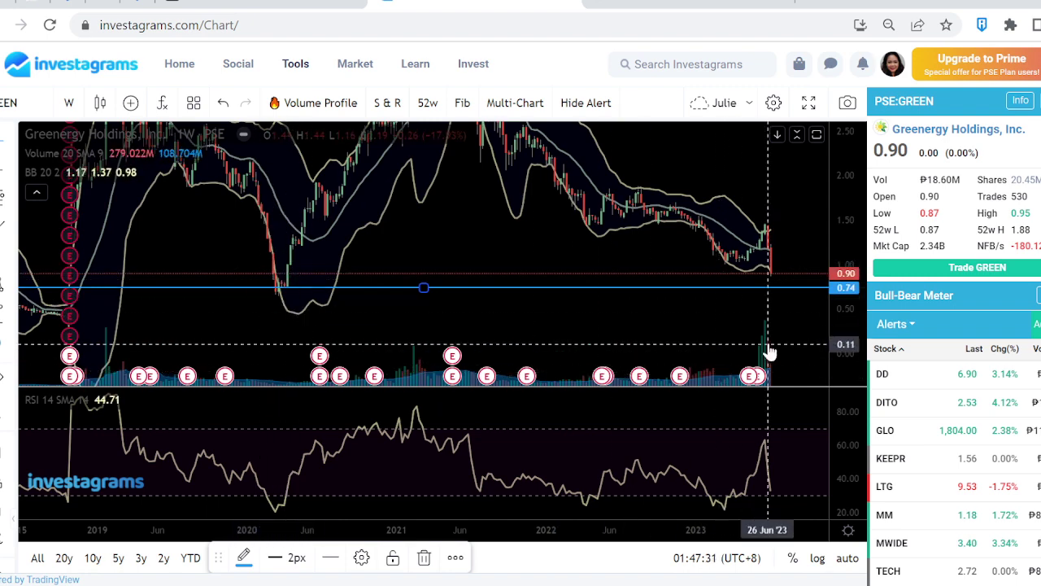
{"action": "left_click", "coordinate": [68, 102]}
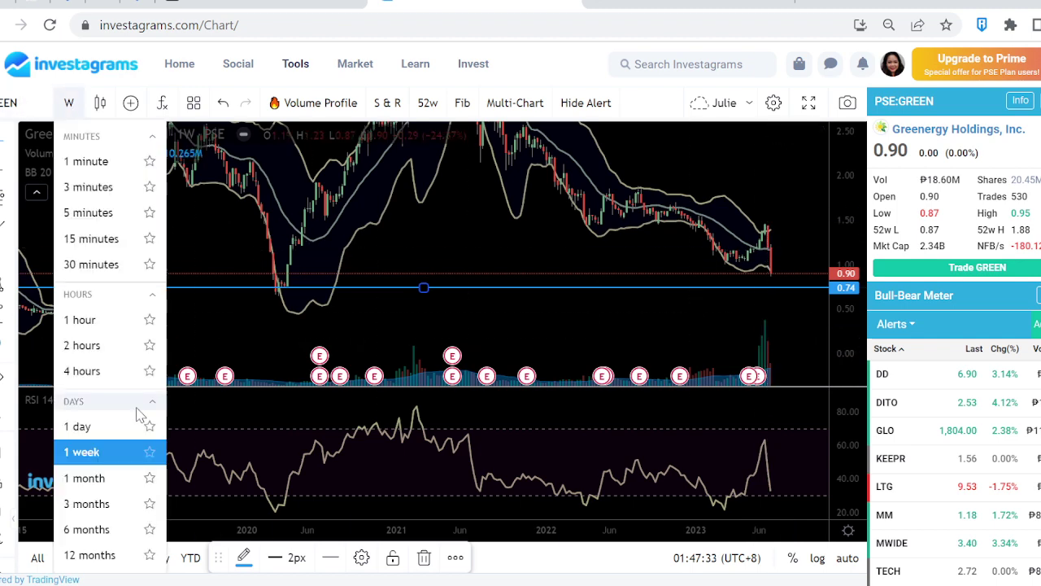
{"action": "left_click", "coordinate": [78, 426]}
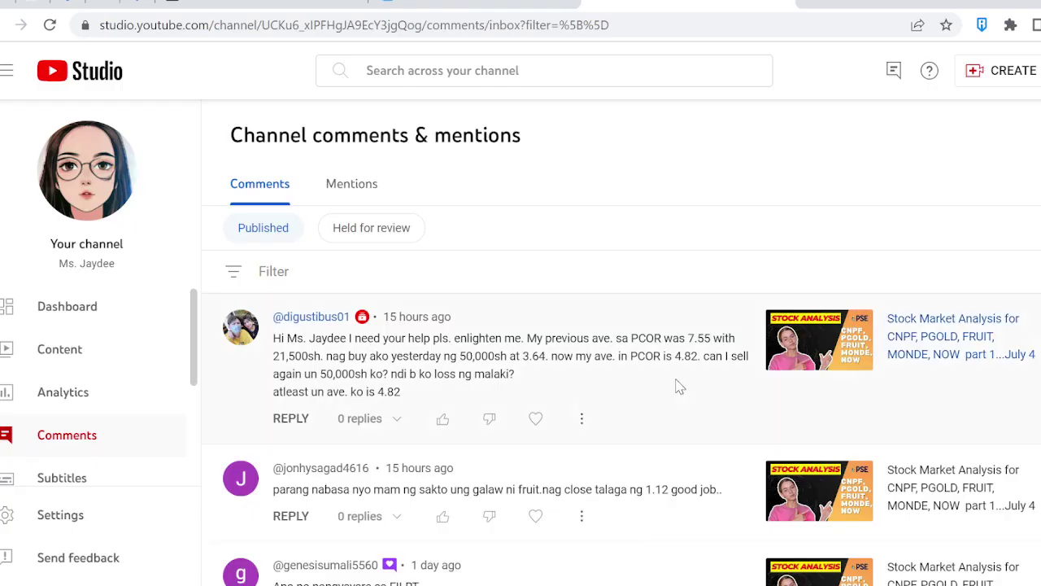
Browse the YouTube Studio comments down to the ALTER follow-up request and load the ALTER chart in Investagrams.
{"action": "scroll", "coordinate": [665, 344], "scroll_direction": "down", "scroll_amount": 6}
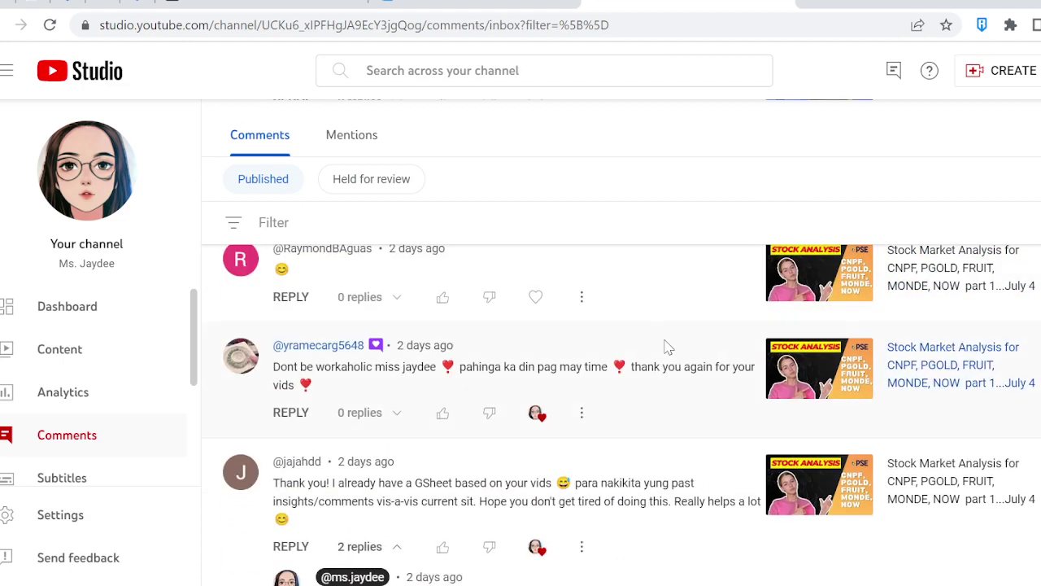
{"action": "scroll", "coordinate": [665, 344], "scroll_direction": "down", "scroll_amount": 2}
{"action": "scroll", "coordinate": [665, 346], "scroll_direction": "down", "scroll_amount": 2}
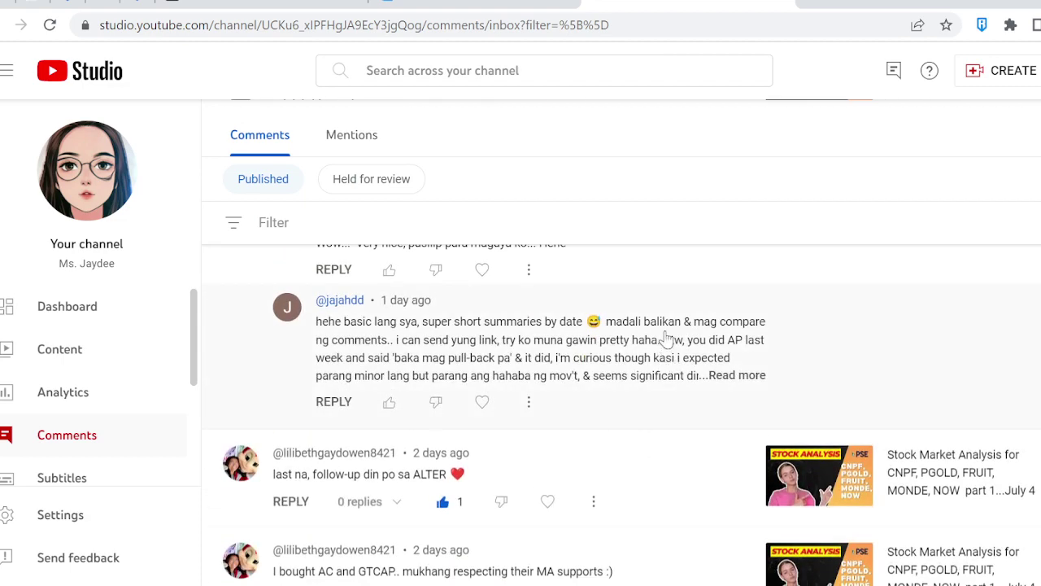
{"action": "left_click", "coordinate": [419, 4]}
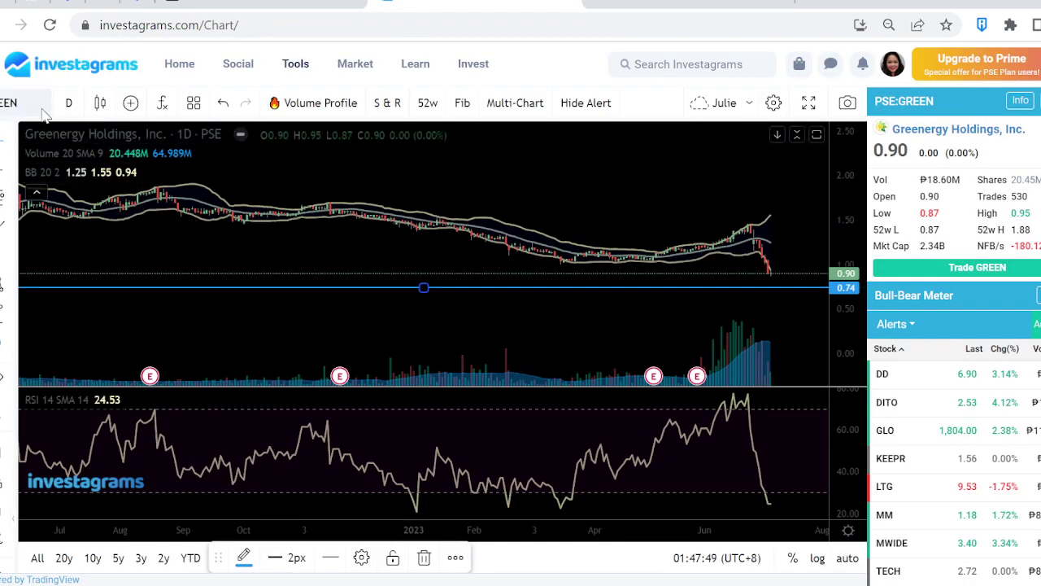
{"action": "type", "text": "ALTE"}
{"action": "key", "text": "Return"}
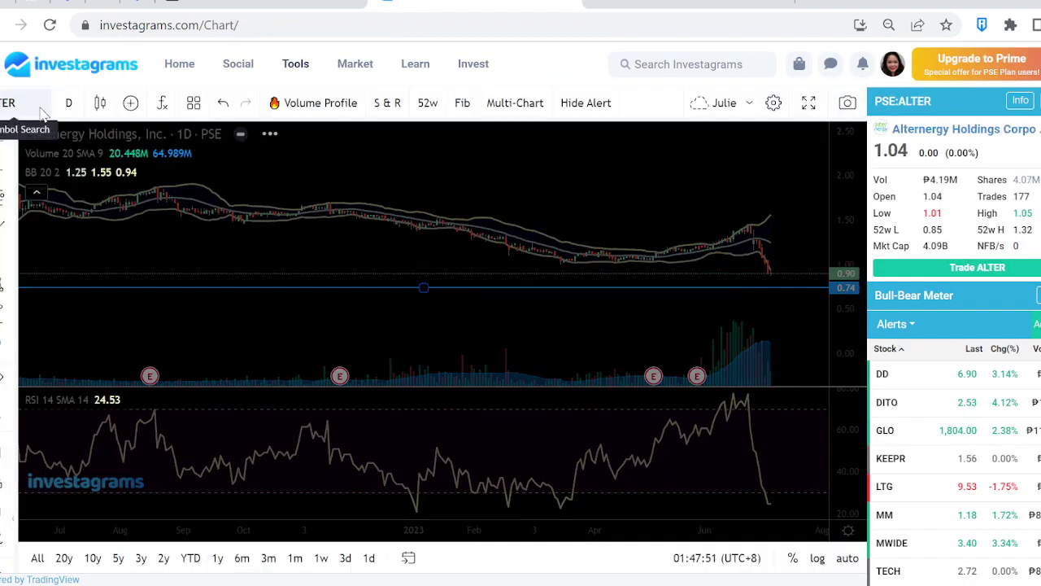
{"action": "scroll", "coordinate": [691, 329], "scroll_direction": "up", "scroll_amount": 3}
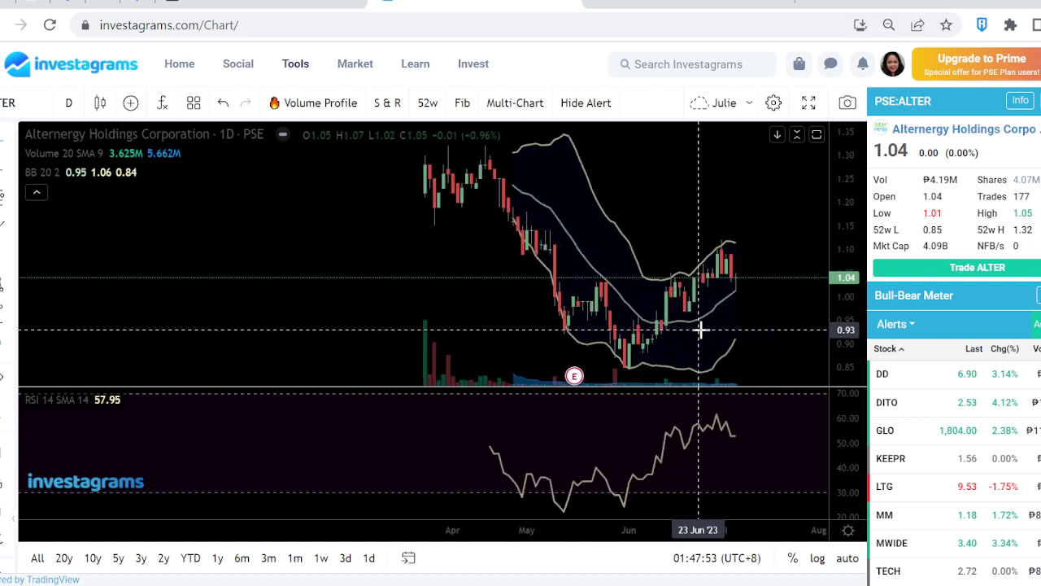
Draw a horizontal line at about 1.01 on the ALTER chart by the latest candle's low and slightly compress the price scale.
{"action": "scroll", "coordinate": [776, 287], "scroll_direction": "up", "scroll_amount": 1}
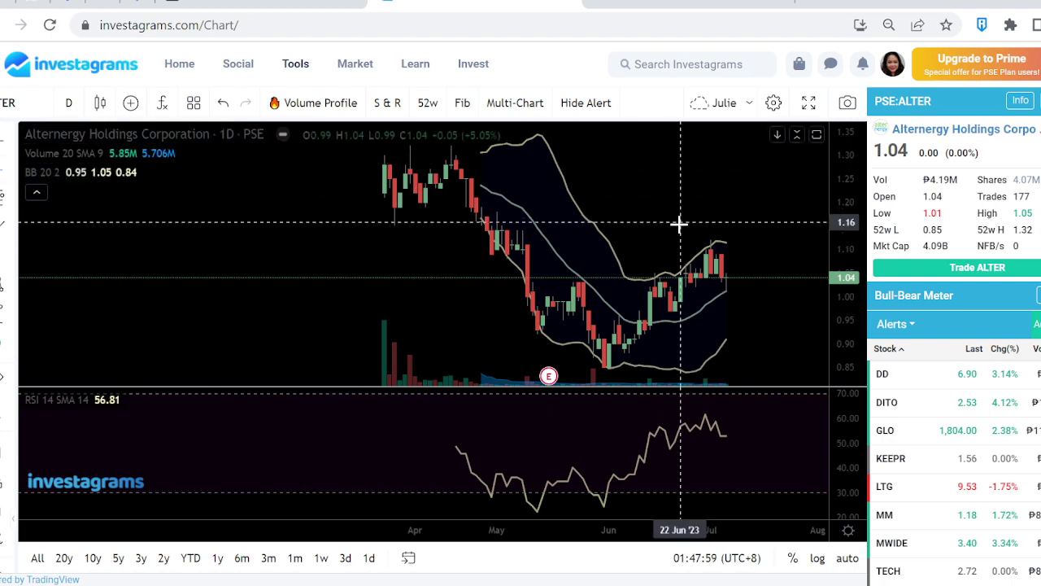
{"action": "left_click", "coordinate": [739, 290]}
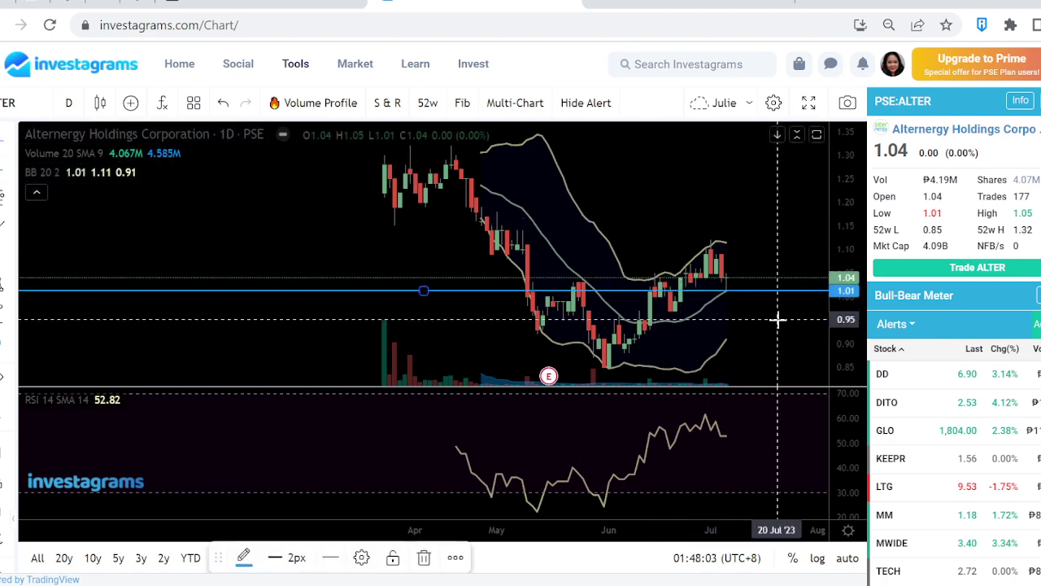
{"action": "left_click_drag", "start_coordinate": [848, 154], "coordinate": [842, 200]}
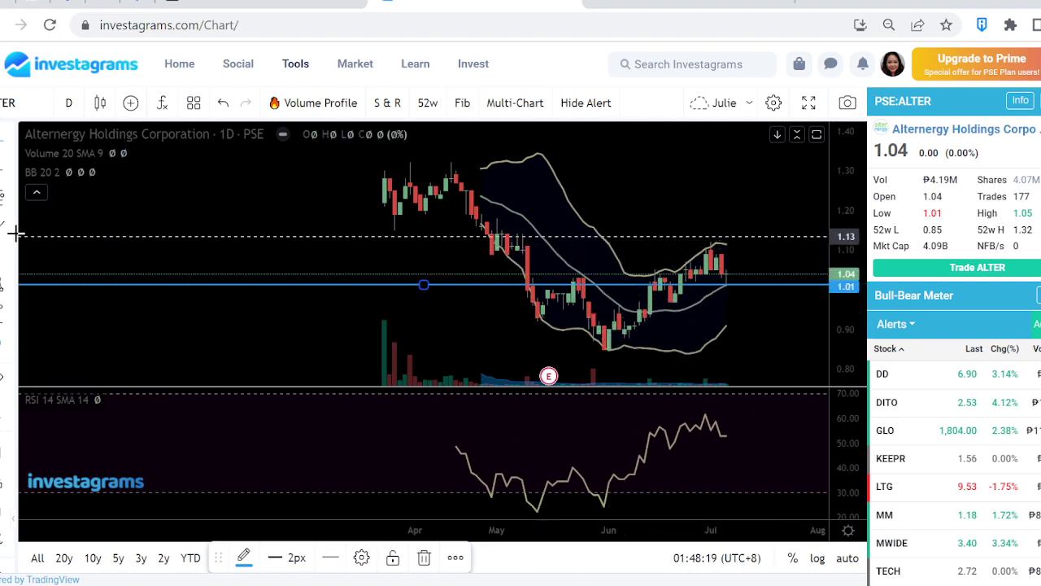
Draw a rising trend line over ALTER's recent highs from about 0.95 on 25 May '23 to 1.18 on 19 Jul '23.
{"action": "left_click", "coordinate": [11, 173]}
{"action": "left_click", "coordinate": [134, 137]}
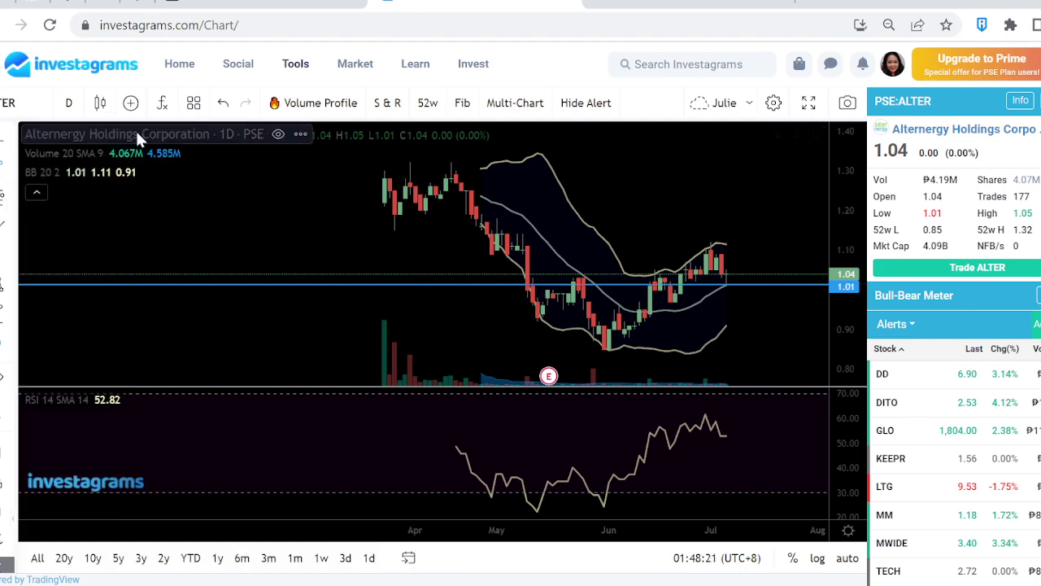
{"action": "left_click", "coordinate": [585, 310]}
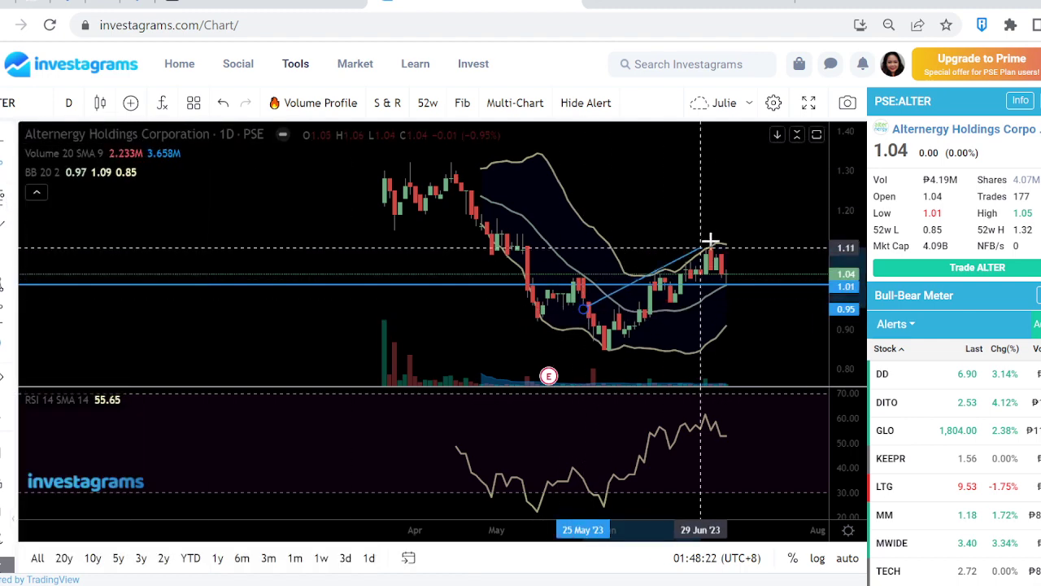
{"action": "left_click", "coordinate": [772, 220]}
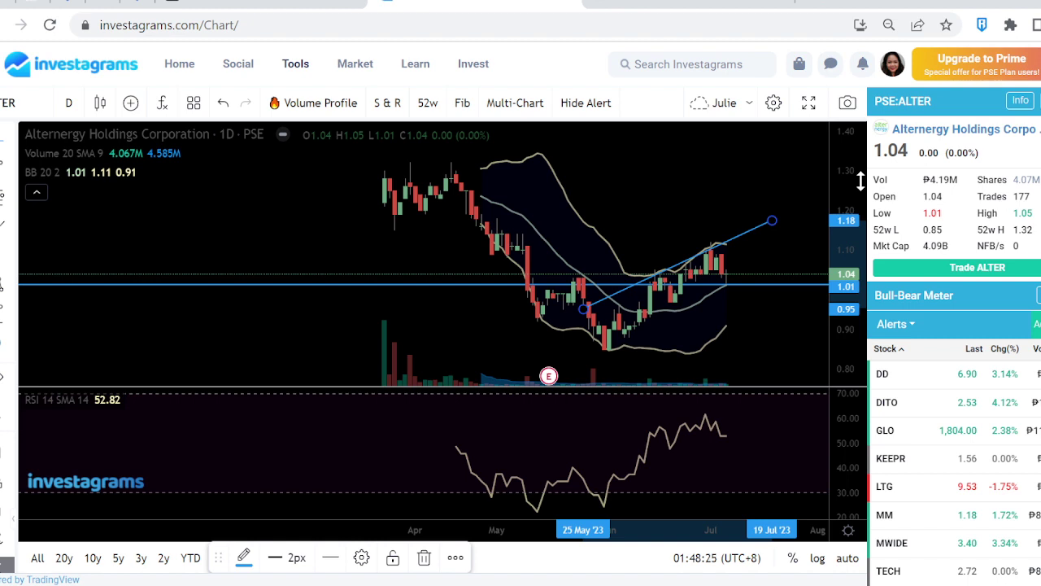
Duplicate the rising trend line and place the copy under ALTER's recent lows, from about 0.83 to 1.06.
{"action": "left_click_drag", "start_coordinate": [740, 236], "coordinate": [734, 203]}
{"action": "left_click", "coordinate": [690, 216]}
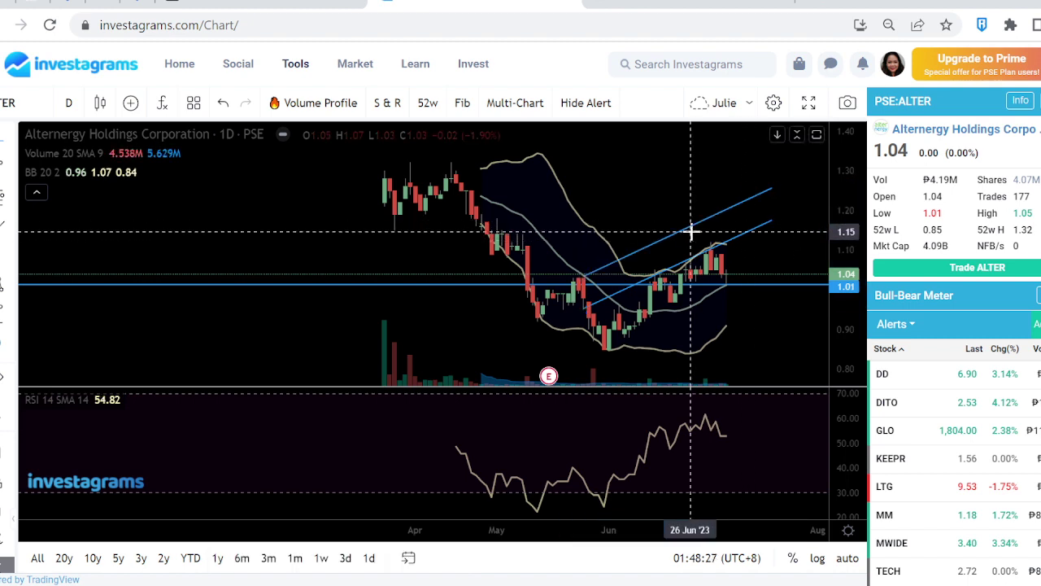
{"action": "mouse_move", "coordinate": [690, 232]}
{"action": "left_mouse_down"}
{"action": "mouse_move", "coordinate": [703, 263]}
{"action": "mouse_move", "coordinate": [688, 302]}
{"action": "left_mouse_up"}
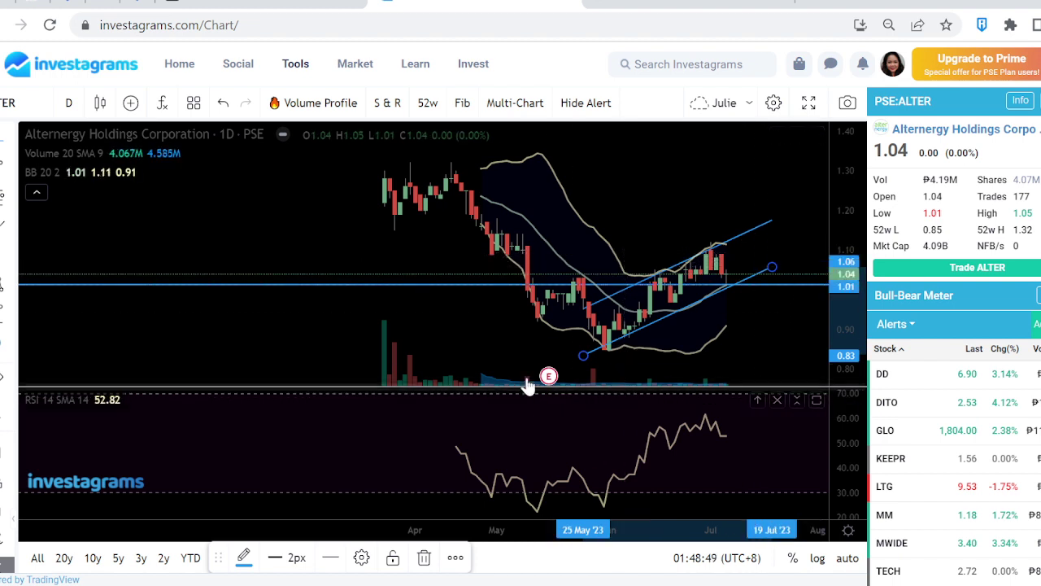
Examine ALTER's recent candles between the two rising lines and return to the YouTube Studio comments.
{"action": "mouse_move", "coordinate": [548, 381]}
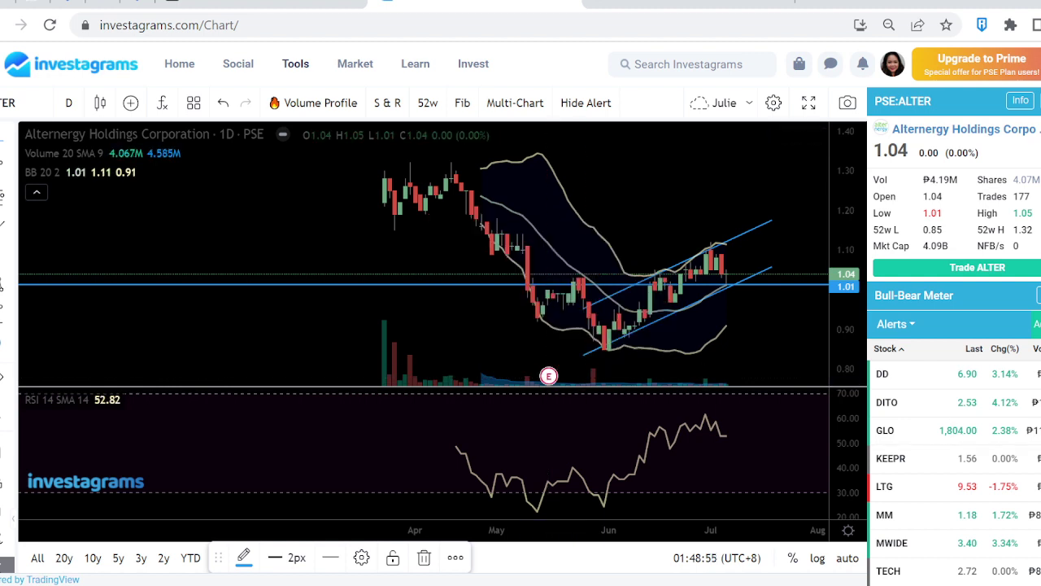
{"action": "scroll", "coordinate": [653, 358], "scroll_direction": "up", "scroll_amount": 3}
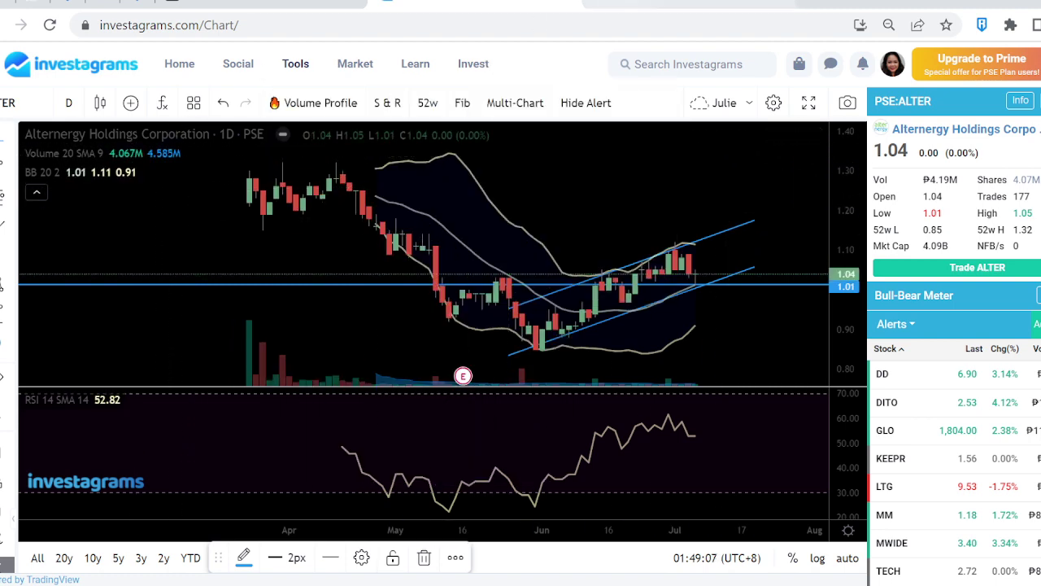
{"action": "left_click", "coordinate": [669, 3]}
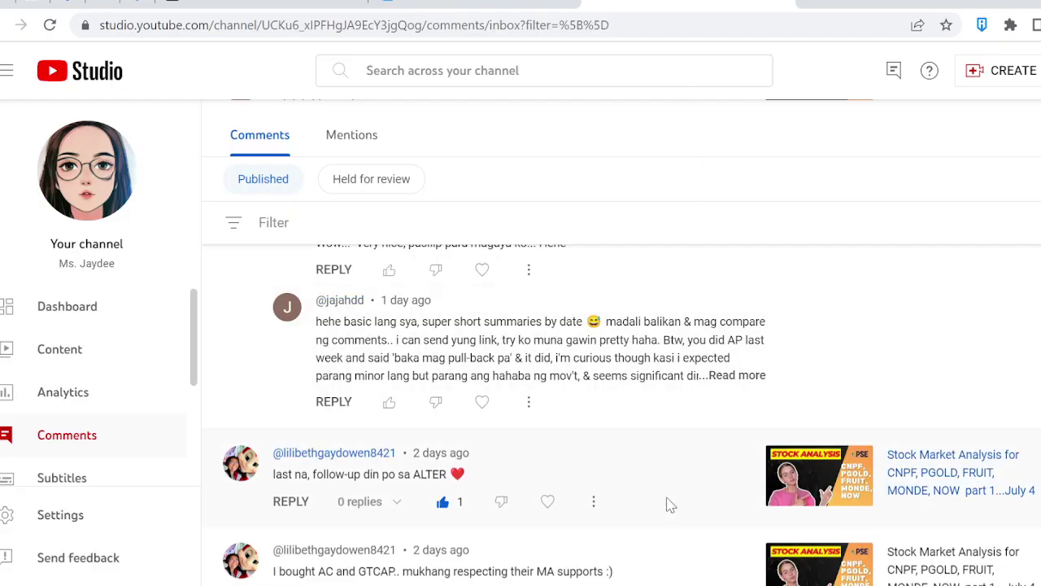
Read the next viewer comment about AC and GTCAP, then load the AC chart on Investagrams.
{"action": "scroll", "coordinate": [669, 505], "scroll_direction": "down", "scroll_amount": 2}
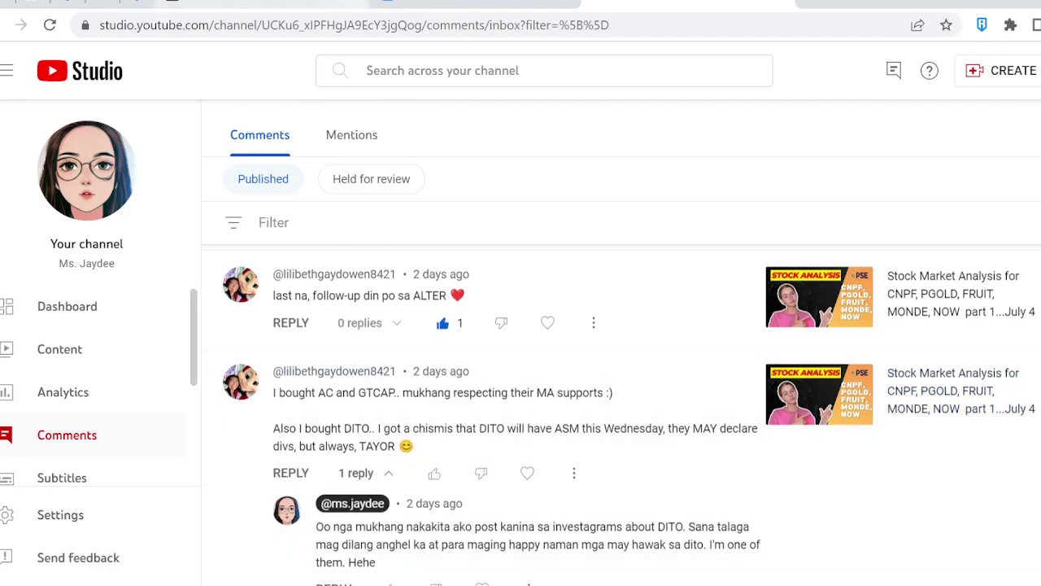
{"action": "left_click", "coordinate": [475, 4]}
{"action": "left_click", "coordinate": [47, 113]}
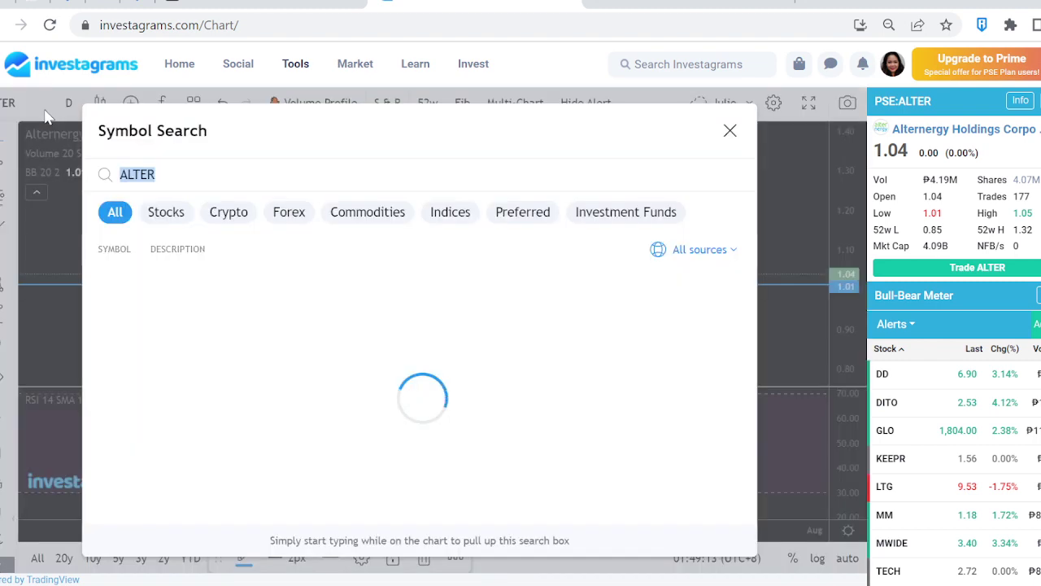
{"action": "type", "text": "AC"}
{"action": "key", "text": "Return"}
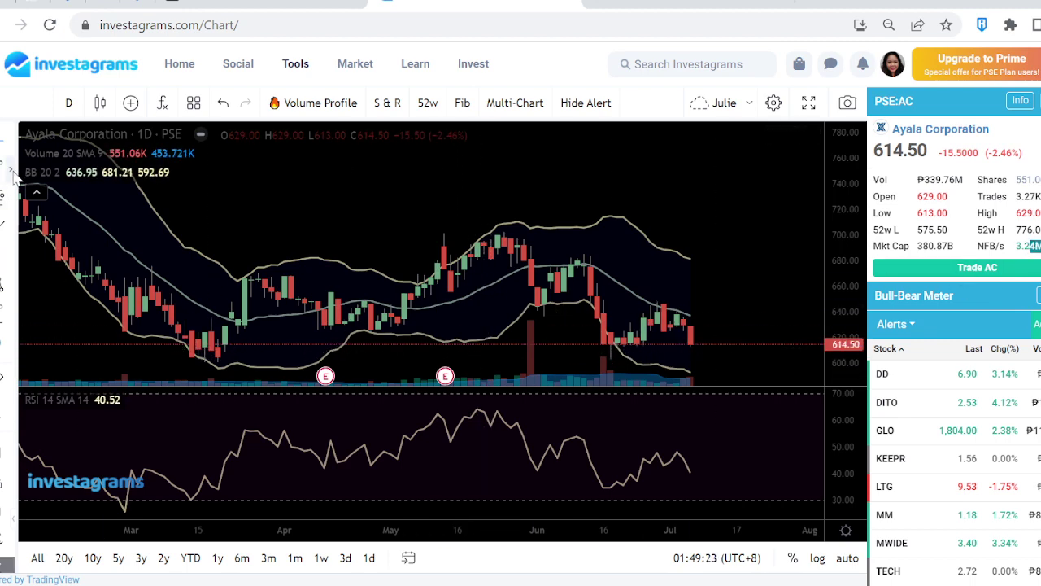
Draw a horizontal line at about 612.22 on the AC chart, just below the latest price.
{"action": "left_click", "coordinate": [10, 171]}
{"action": "left_click", "coordinate": [61, 329]}
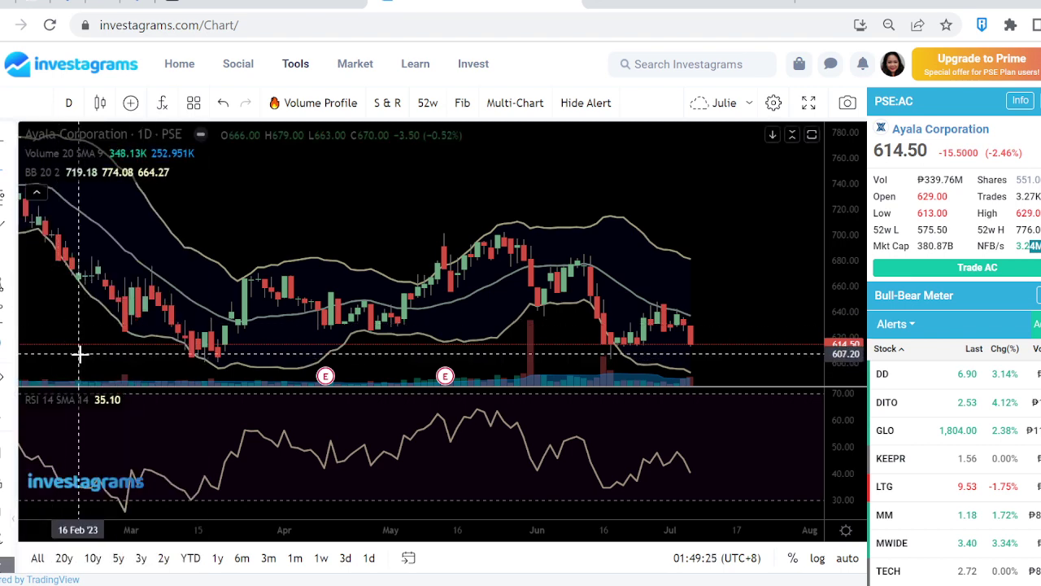
{"action": "left_click", "coordinate": [79, 355]}
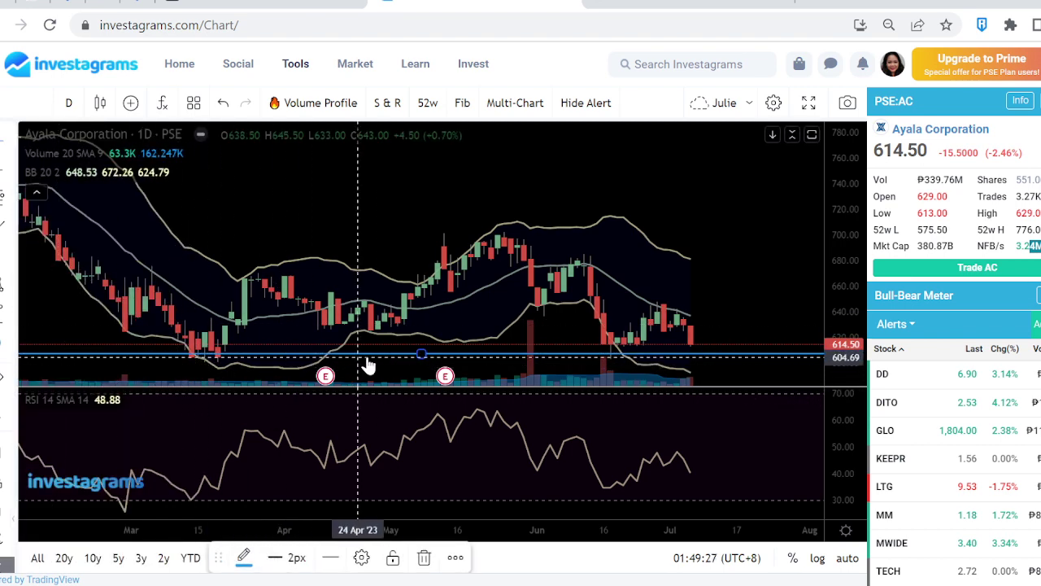
{"action": "left_click_drag", "start_coordinate": [421, 349], "coordinate": [421, 345]}
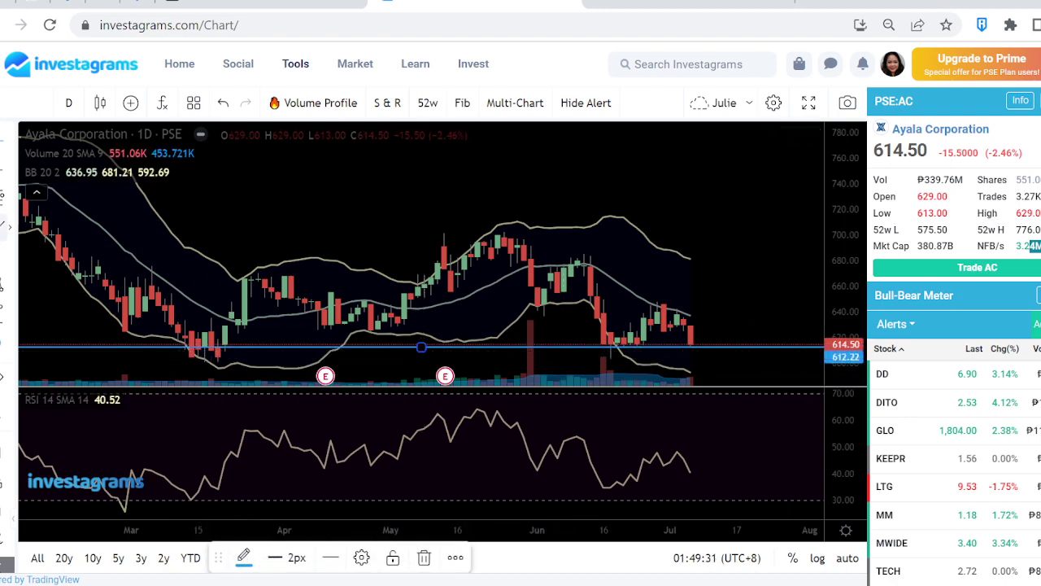
Circle AC's mid-March and mid-June price lows around the horizontal line with the yellow brush.
{"action": "mouse_move", "coordinate": [232, 347]}
{"action": "left_mouse_down"}
{"action": "mouse_move", "coordinate": [170, 340]}
{"action": "mouse_move", "coordinate": [218, 360]}
{"action": "left_mouse_up"}
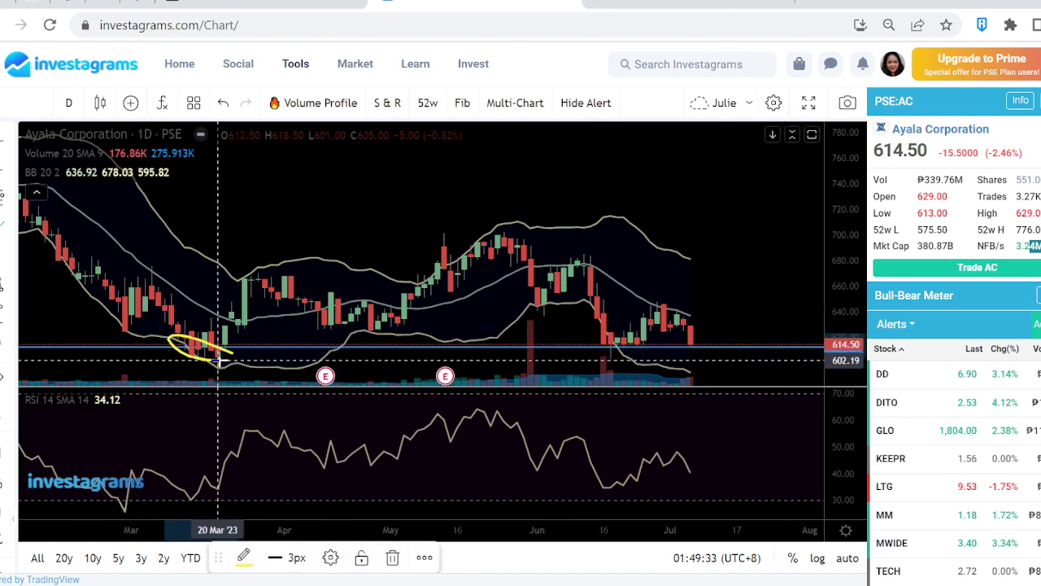
{"action": "mouse_move", "coordinate": [653, 338]}
{"action": "left_mouse_down"}
{"action": "mouse_move", "coordinate": [591, 350]}
{"action": "mouse_move", "coordinate": [651, 340]}
{"action": "left_mouse_up"}
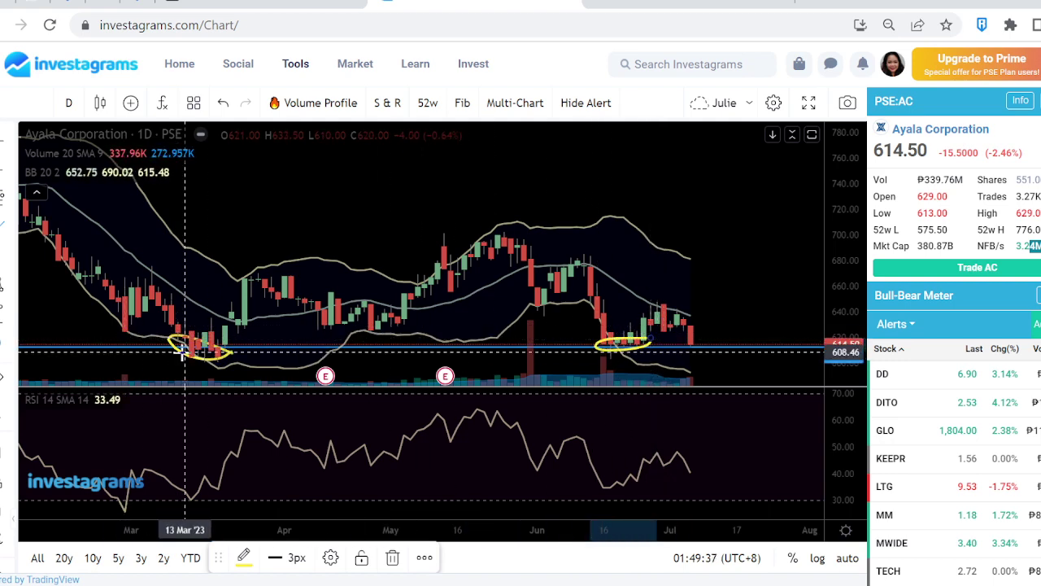
{"action": "scroll", "coordinate": [472, 282], "scroll_direction": "down", "scroll_amount": 5}
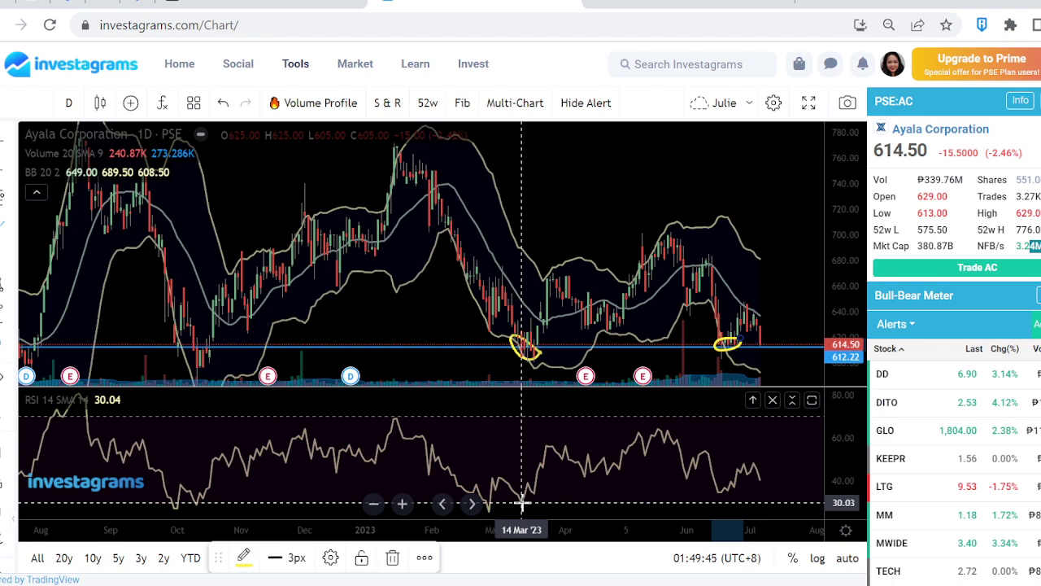
Brush a rising line under AC's RSI lows from March to late July, mark the March price low, and circle the March and June RSI lows.
{"action": "left_click", "coordinate": [6, 230]}
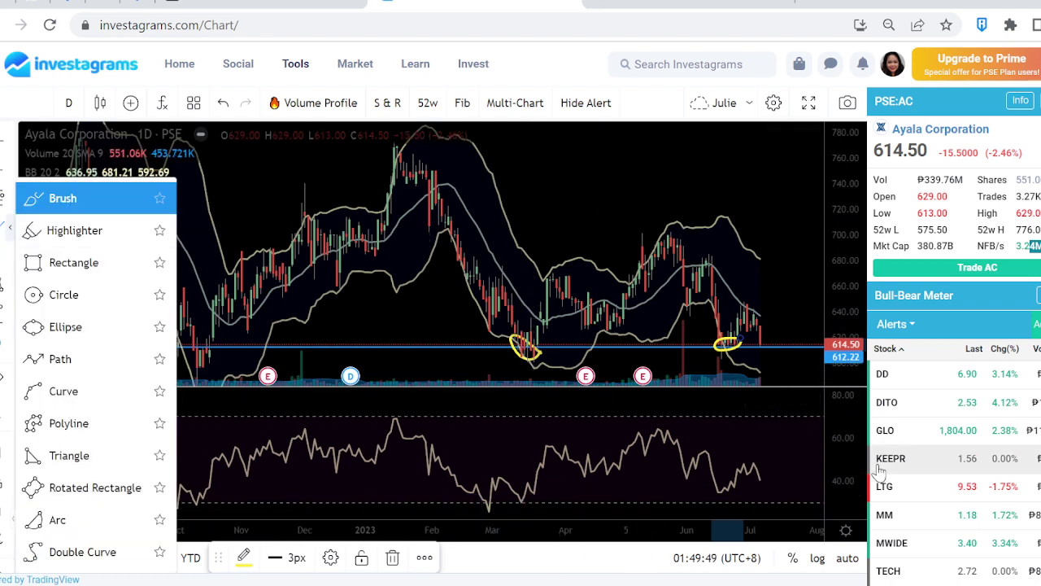
{"action": "key", "text": "Escape"}
{"action": "left_click_drag", "start_coordinate": [487, 508], "coordinate": [813, 471]}
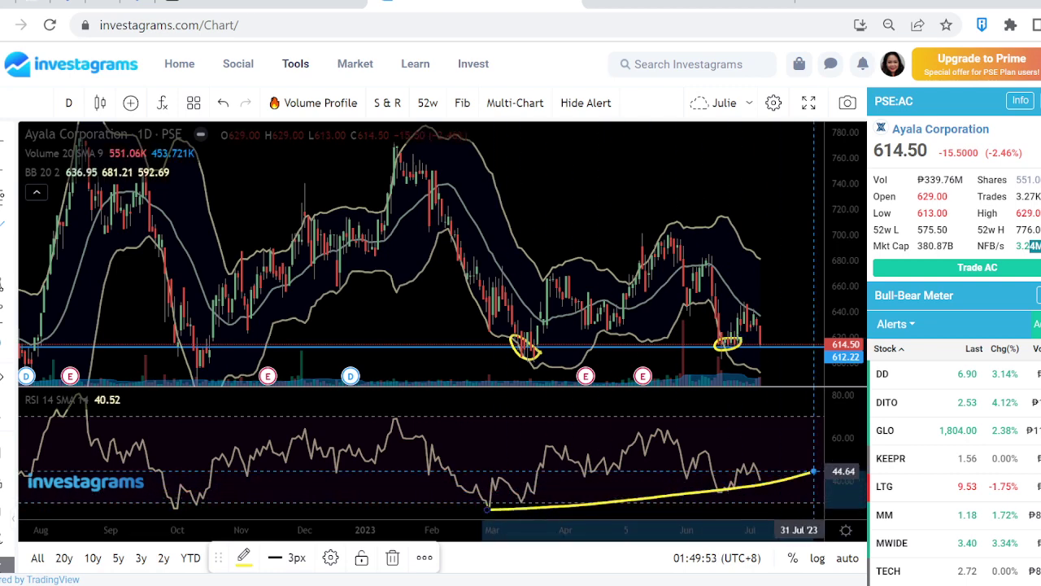
{"action": "left_click_drag", "start_coordinate": [517, 363], "coordinate": [520, 384]}
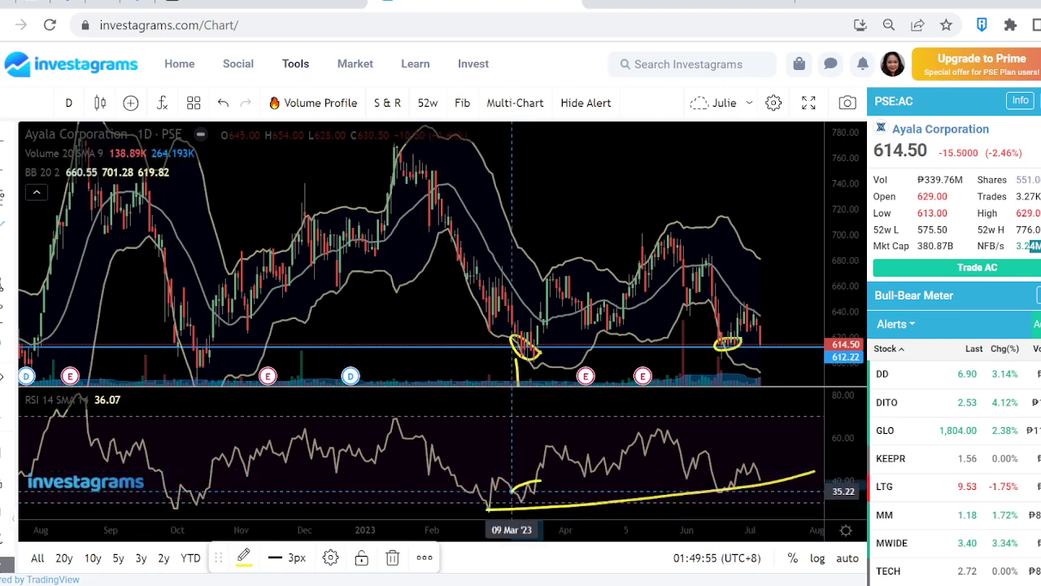
{"action": "left_click_drag", "start_coordinate": [527, 483], "coordinate": [531, 491]}
{"action": "left_click_drag", "start_coordinate": [739, 465], "coordinate": [740, 470]}
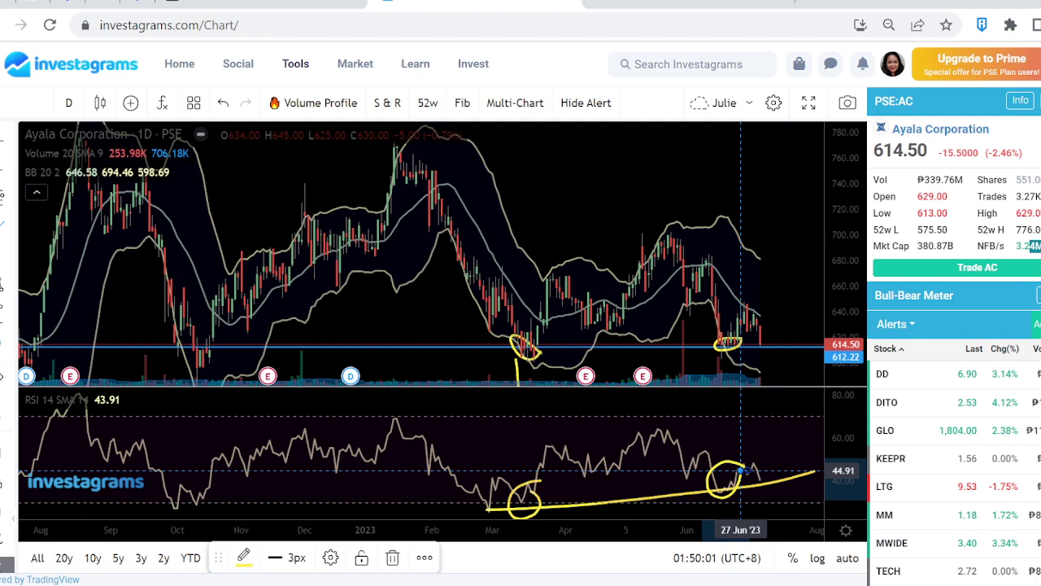
Brush an arc over AC's early July candles, re-circle the March price low, and sketch a short upward stroke after the latest candle.
{"action": "left_click_drag", "start_coordinate": [736, 343], "coordinate": [773, 342]}
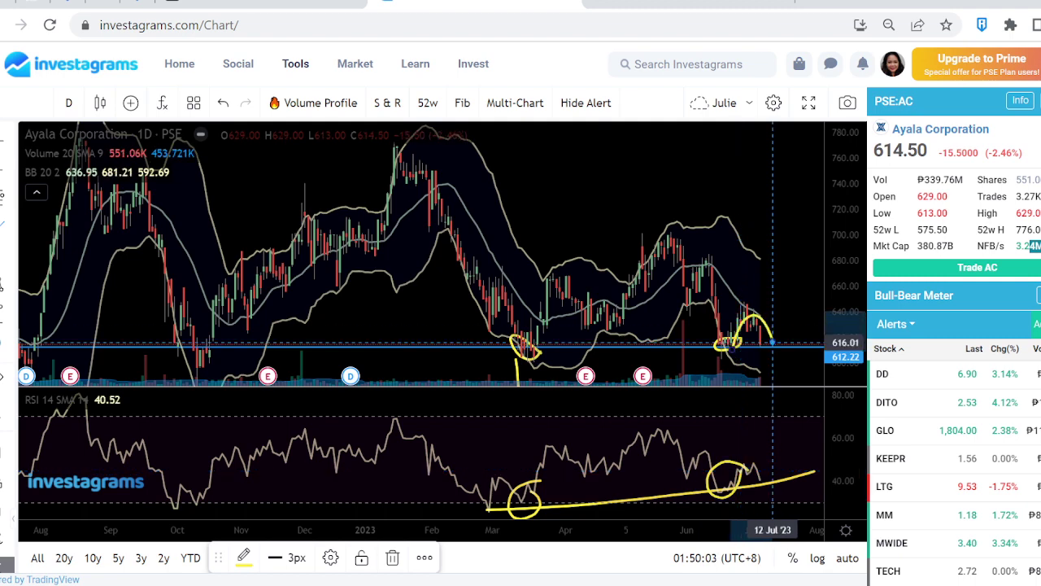
{"action": "left_click_drag", "start_coordinate": [537, 350], "coordinate": [555, 340]}
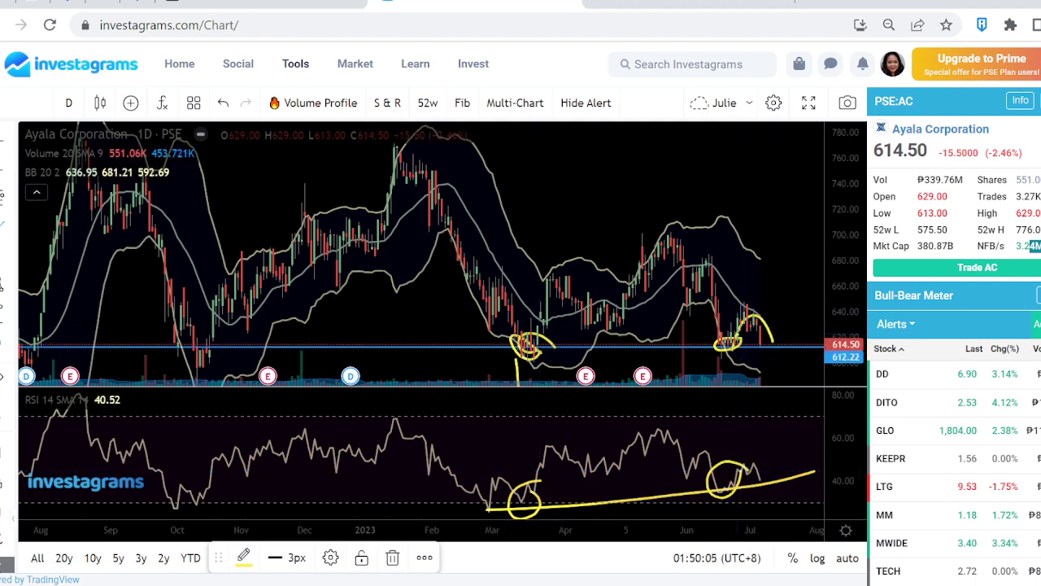
{"action": "left_click_drag", "start_coordinate": [767, 342], "coordinate": [786, 326]}
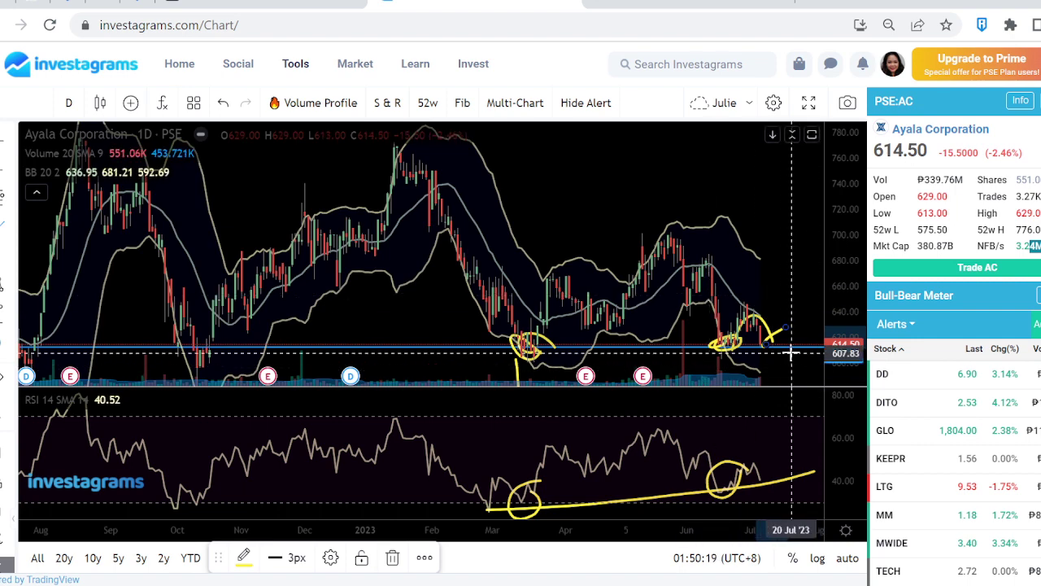
Examine AC's price history back to 2019 around the horizontal line, using an enlarged price pane and a compressed price scale.
{"action": "scroll", "coordinate": [790, 352], "scroll_direction": "up", "scroll_amount": 5}
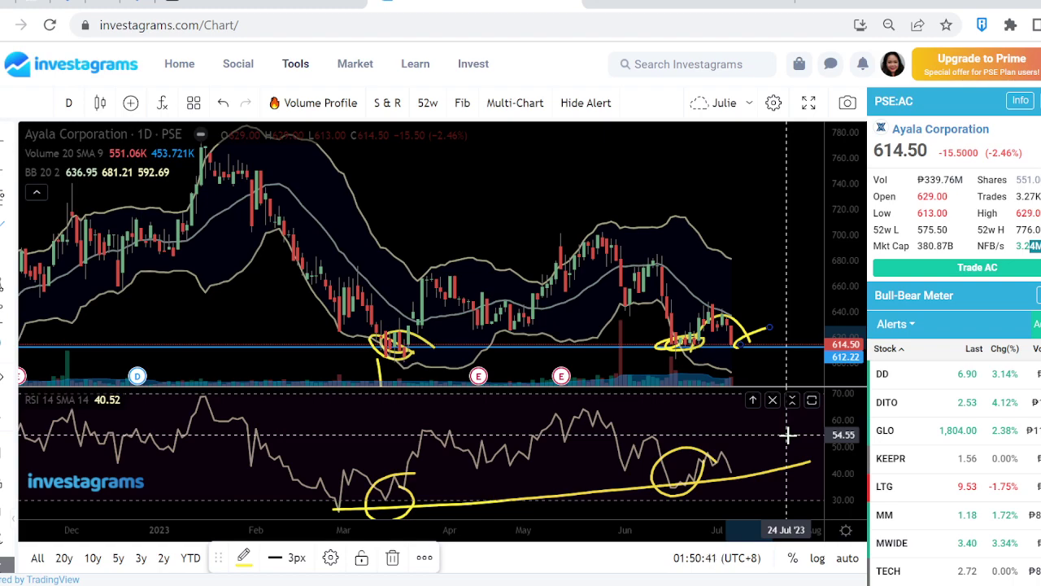
{"action": "scroll", "coordinate": [500, 274], "scroll_direction": "down", "scroll_amount": 5}
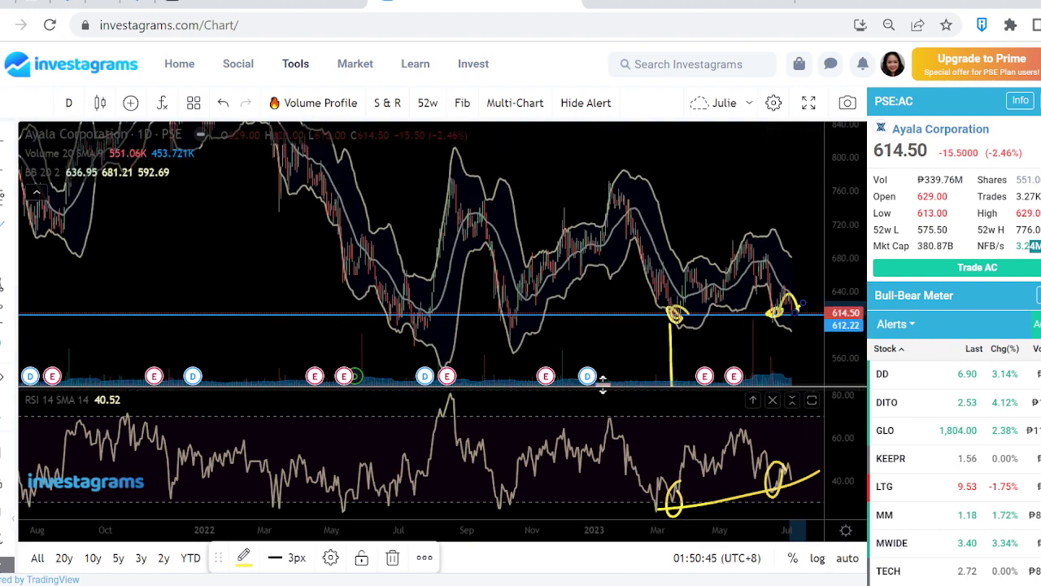
{"action": "left_click_drag", "start_coordinate": [603, 404], "coordinate": [603, 478]}
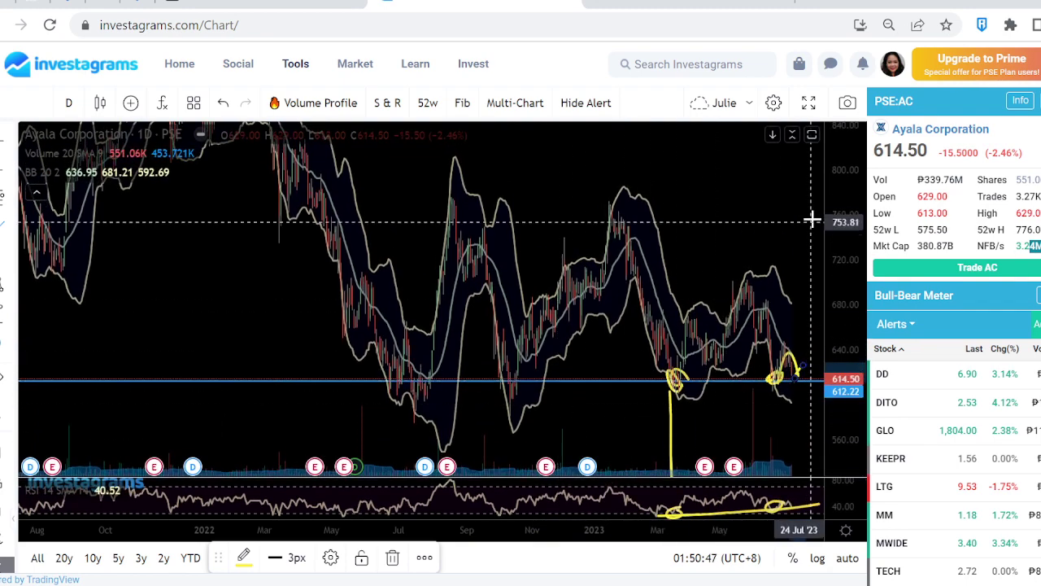
{"action": "left_click_drag", "start_coordinate": [852, 197], "coordinate": [839, 293]}
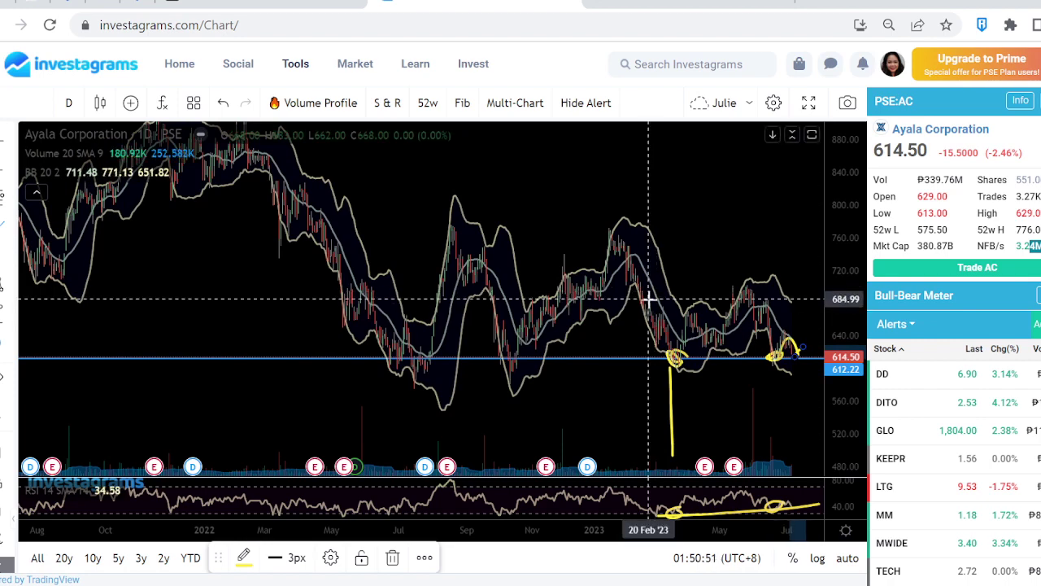
{"action": "scroll", "coordinate": [648, 299], "scroll_direction": "down", "scroll_amount": 5}
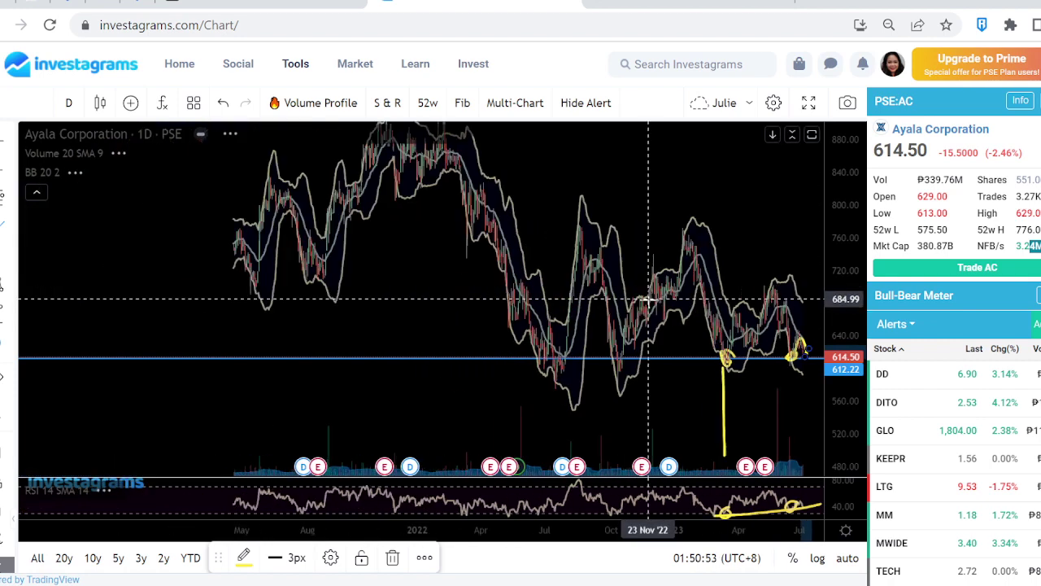
{"action": "left_click_drag", "start_coordinate": [841, 172], "coordinate": [841, 249]}
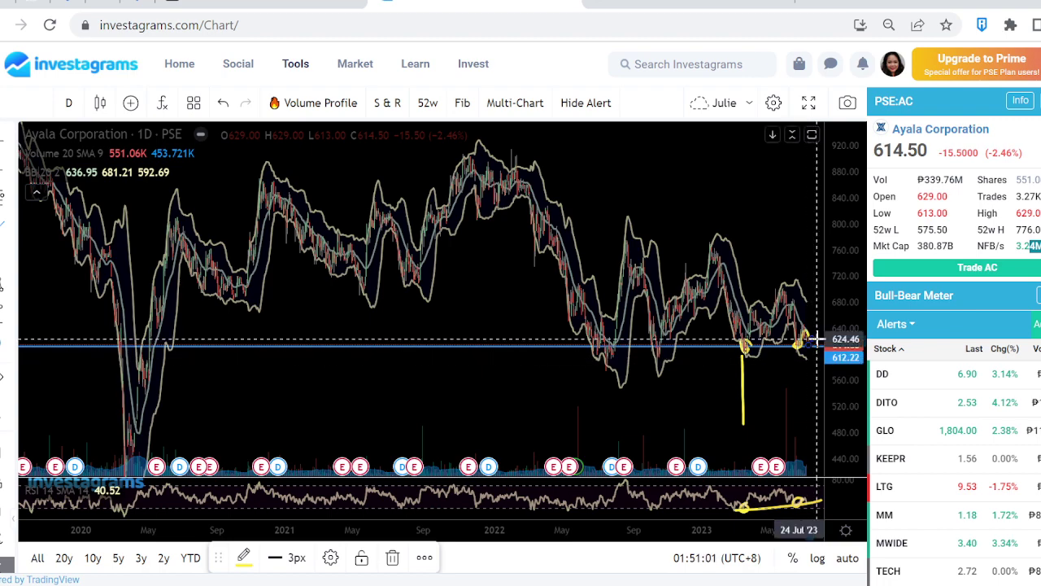
{"action": "scroll", "coordinate": [756, 349], "scroll_direction": "up", "scroll_amount": 3}
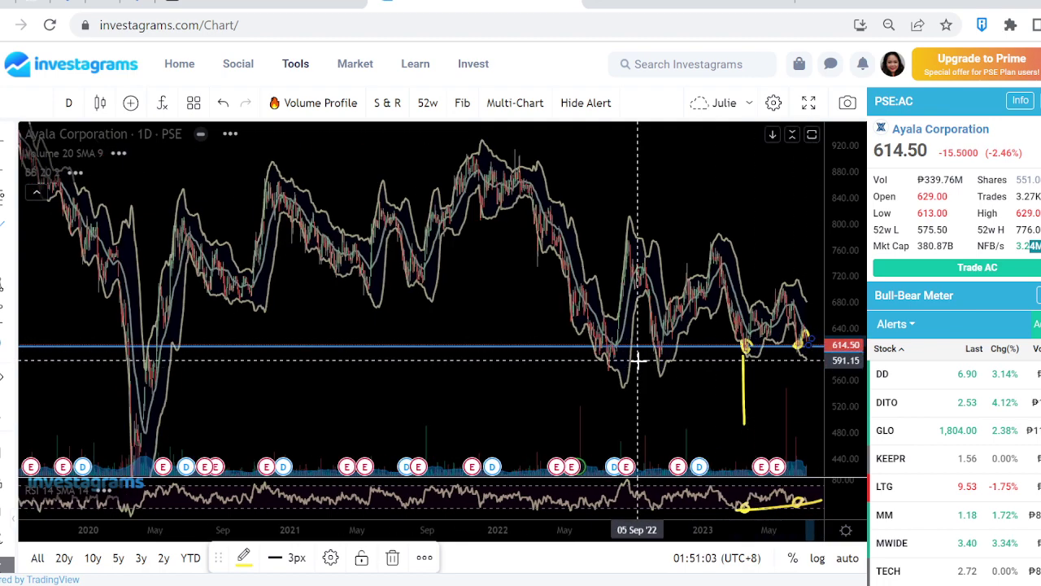
{"action": "scroll", "coordinate": [637, 355], "scroll_direction": "down", "scroll_amount": 4}
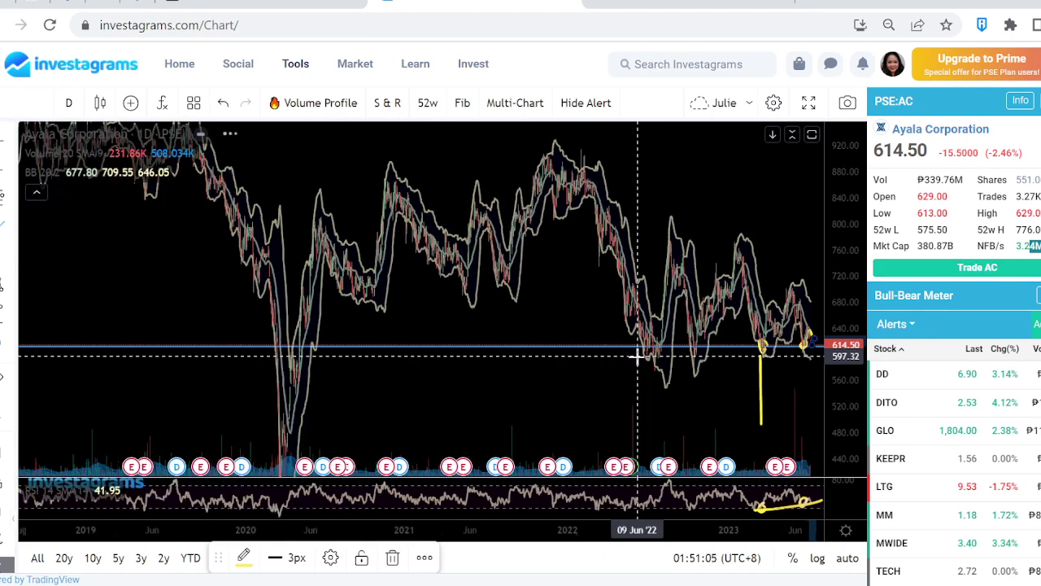
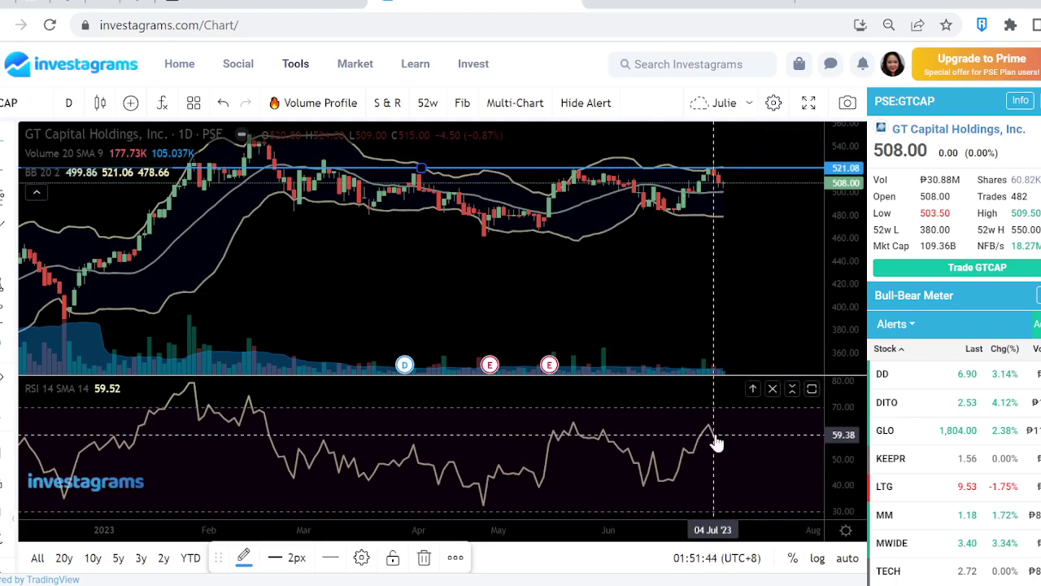
Draw a horizontal line at about 502.01 on the GTCAP chart, just below the latest candle.
{"action": "scroll", "coordinate": [647, 244], "scroll_direction": "down", "scroll_amount": 3}
{"action": "scroll", "coordinate": [736, 357], "scroll_direction": "up", "scroll_amount": 5}
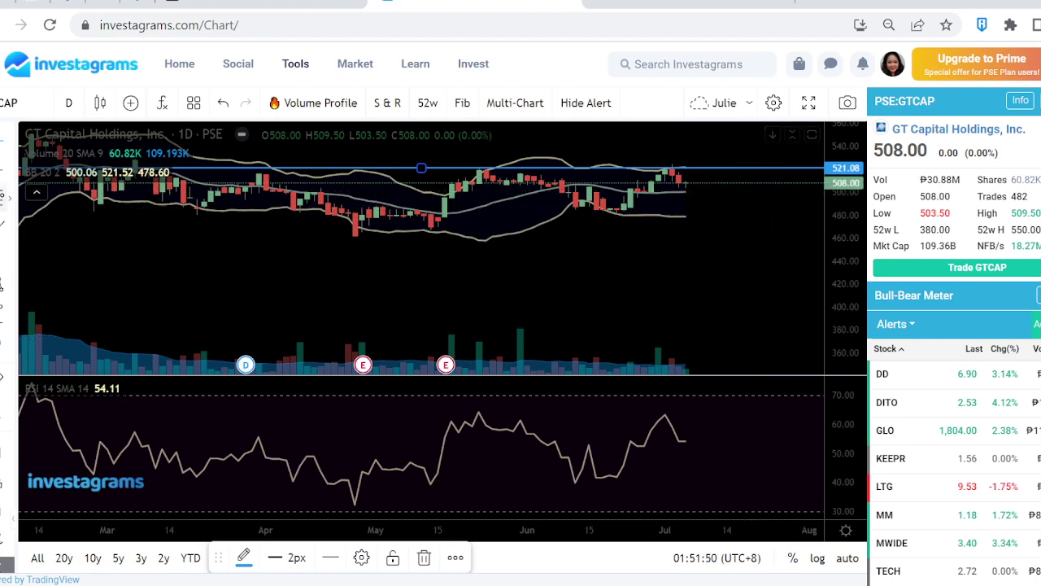
{"action": "left_click", "coordinate": [624, 183]}
{"action": "left_click", "coordinate": [658, 189]}
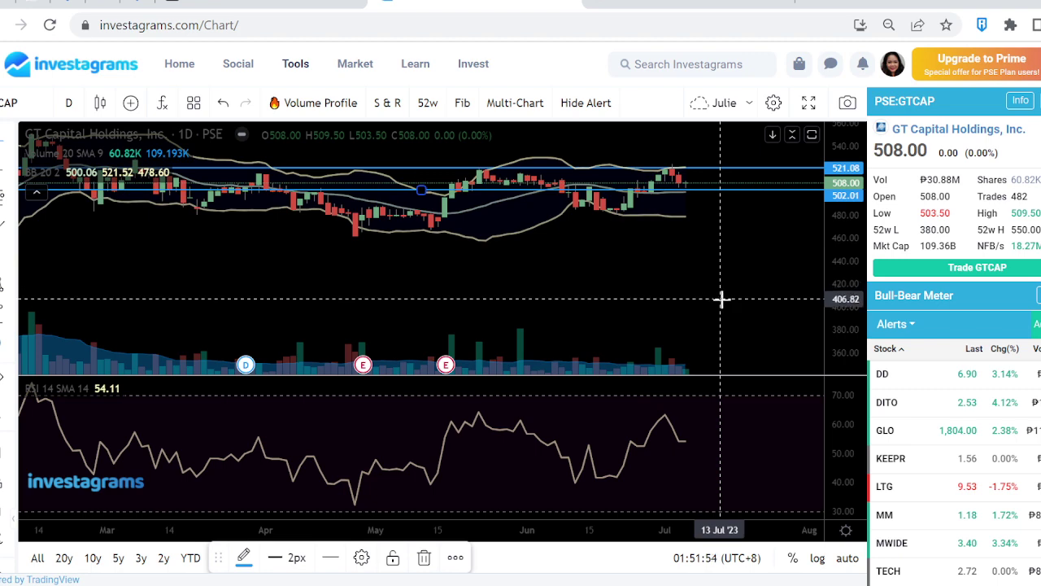
Draw another horizontal line at about 481.71 on the GTCAP chart, near the lower Bollinger band.
{"action": "scroll", "coordinate": [722, 299], "scroll_direction": "up", "scroll_amount": 5}
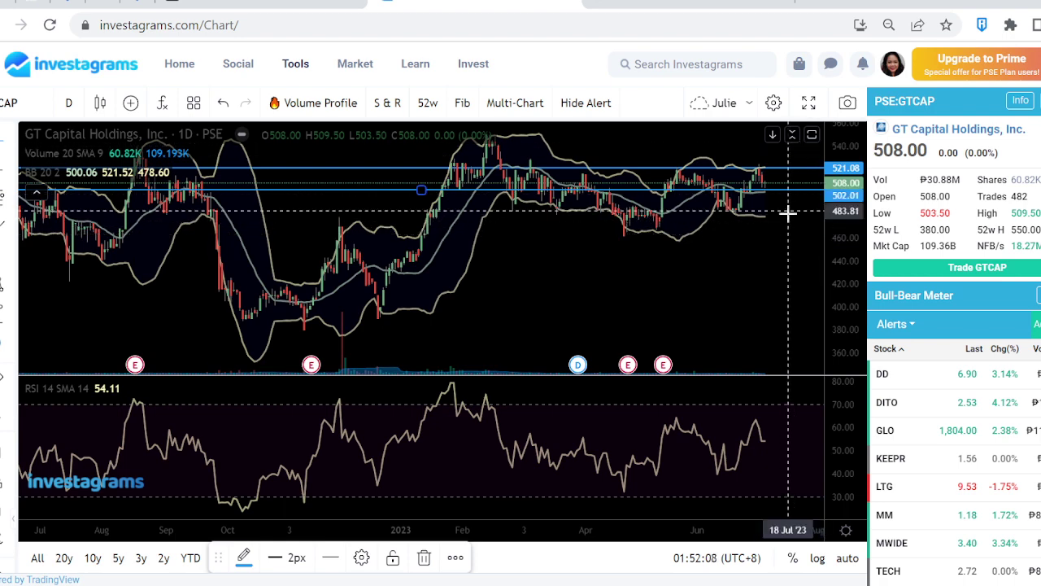
{"action": "scroll", "coordinate": [753, 240], "scroll_direction": "up", "scroll_amount": 3}
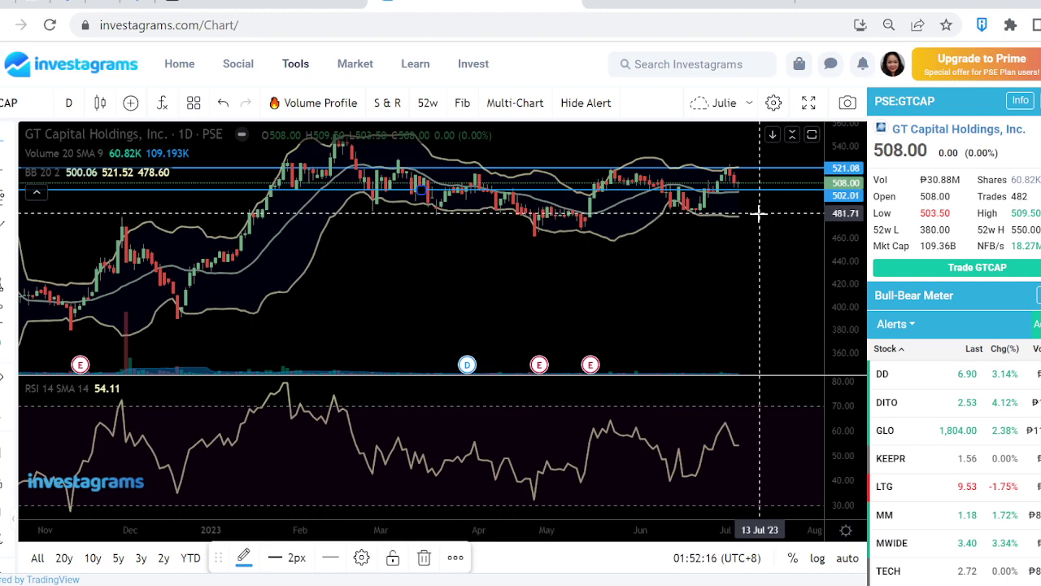
{"action": "left_click", "coordinate": [126, 236]}
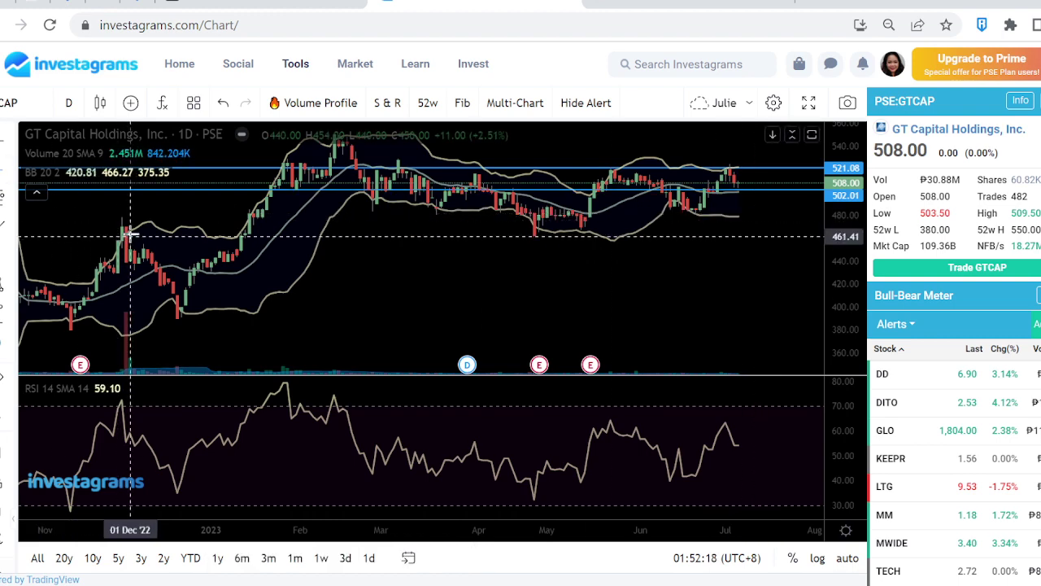
{"action": "left_click", "coordinate": [139, 213]}
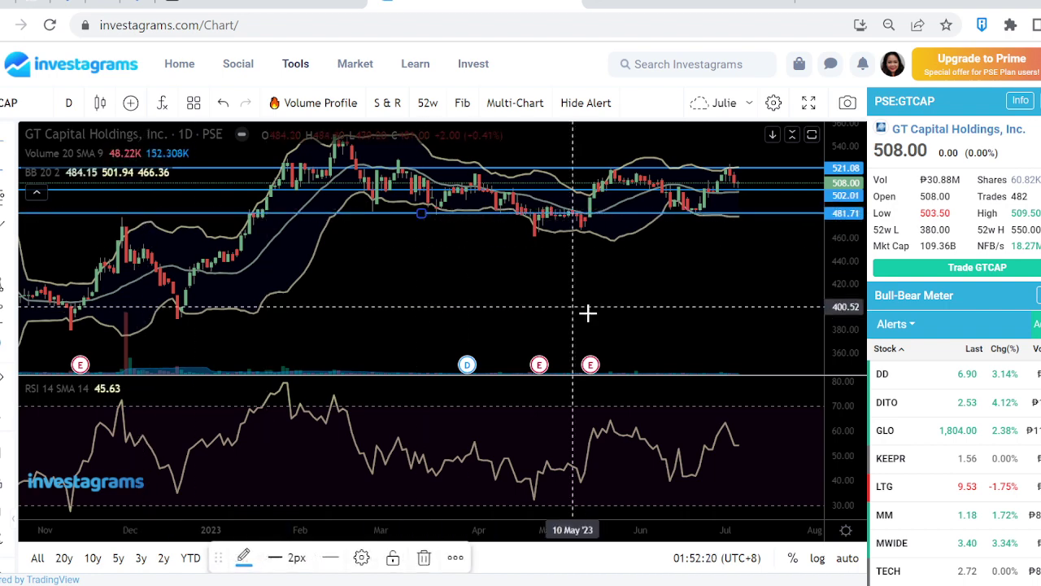
Examine GTCAP's older daily candles around the three horizontal lines and switch the chart to the 1 week interval.
{"action": "scroll", "coordinate": [588, 313], "scroll_direction": "down", "scroll_amount": 3}
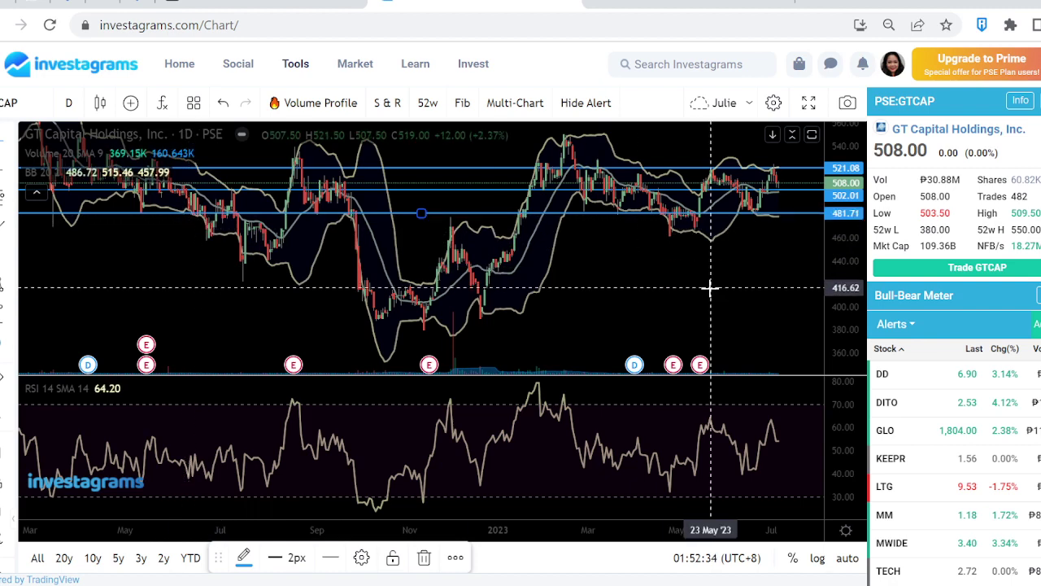
{"action": "scroll", "coordinate": [710, 287], "scroll_direction": "down", "scroll_amount": 2}
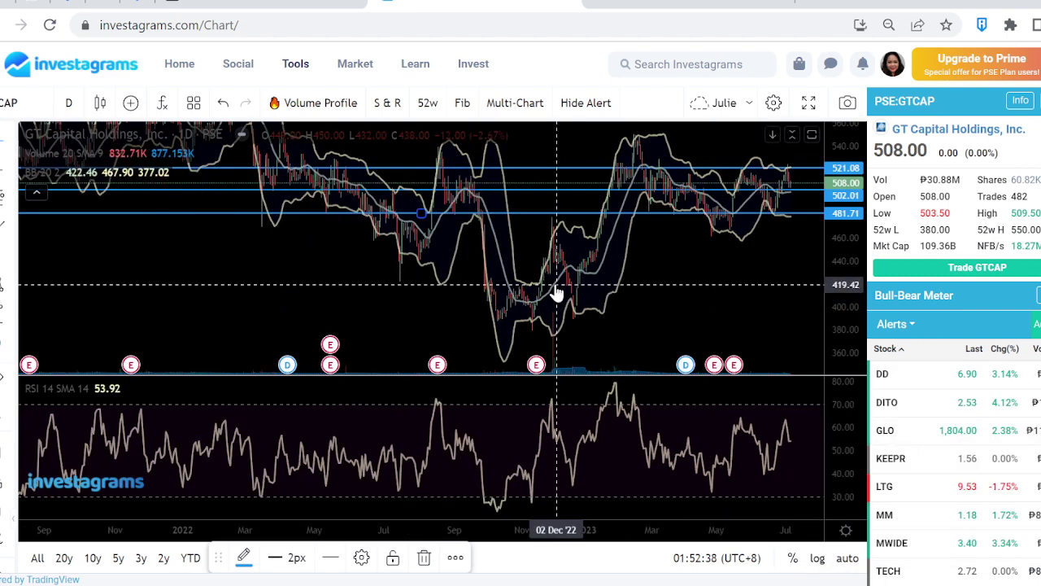
{"action": "scroll", "coordinate": [558, 287], "scroll_direction": "down", "scroll_amount": 2}
{"action": "left_click", "coordinate": [68, 102]}
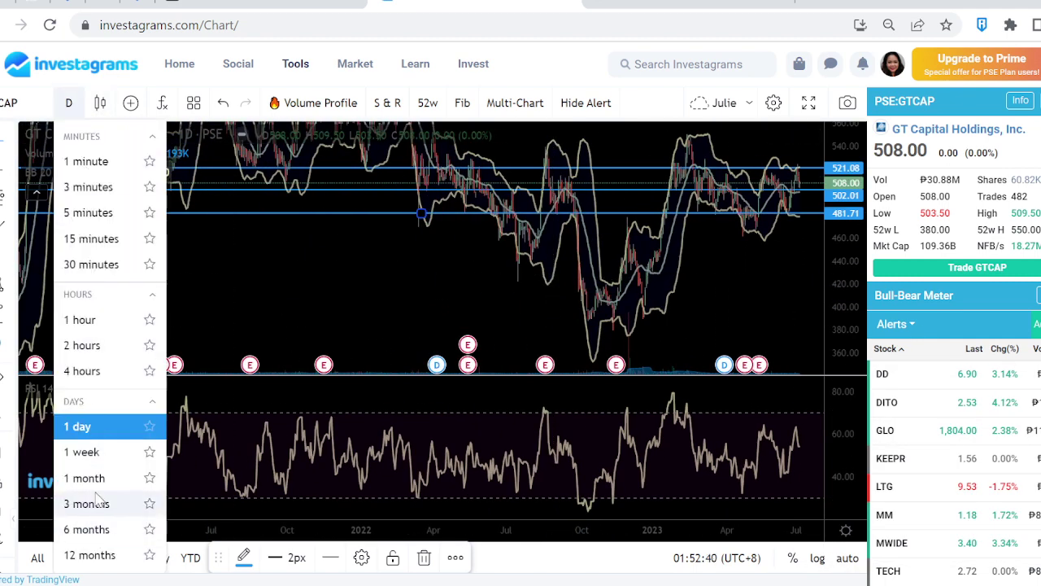
{"action": "left_click", "coordinate": [83, 452]}
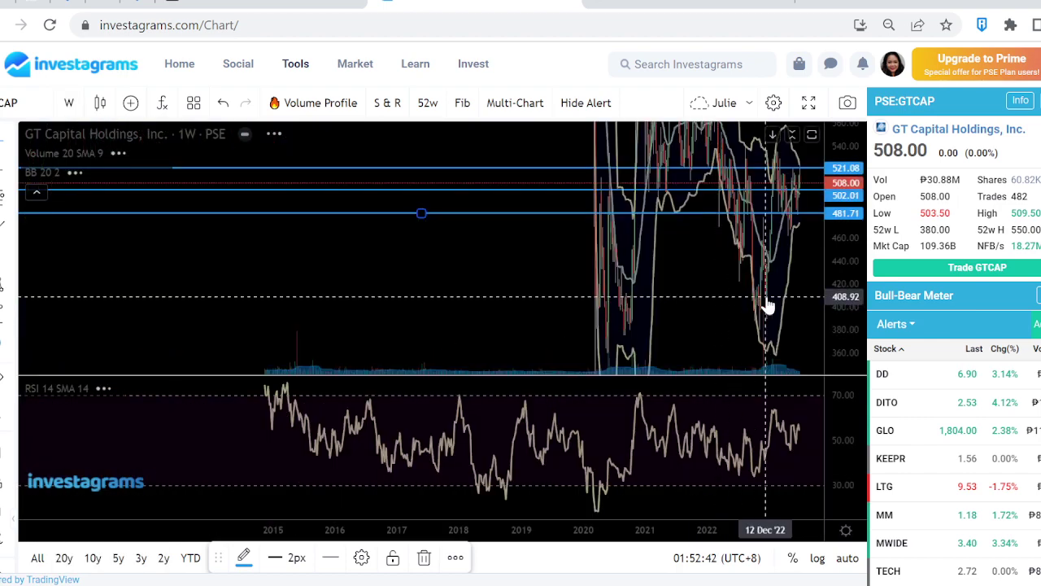
Examine GTCAP's weekly candles back to 2018 around the three horizontal lines, using an enlarged price pane.
{"action": "scroll", "coordinate": [672, 238], "scroll_direction": "up", "scroll_amount": 4}
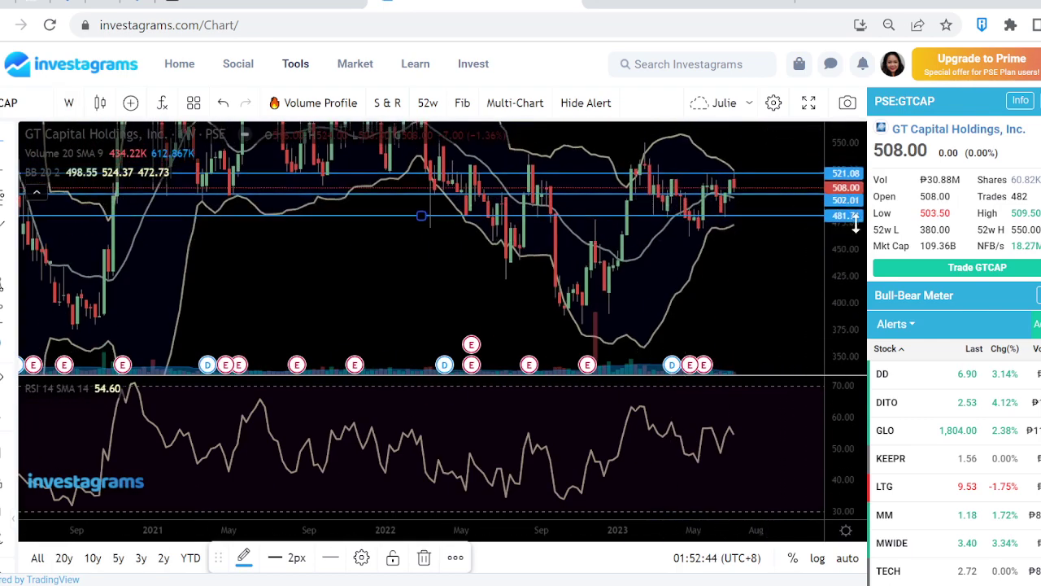
{"action": "left_click_drag", "start_coordinate": [446, 284], "coordinate": [522, 333]}
{"action": "left_click_drag", "start_coordinate": [442, 244], "coordinate": [635, 265]}
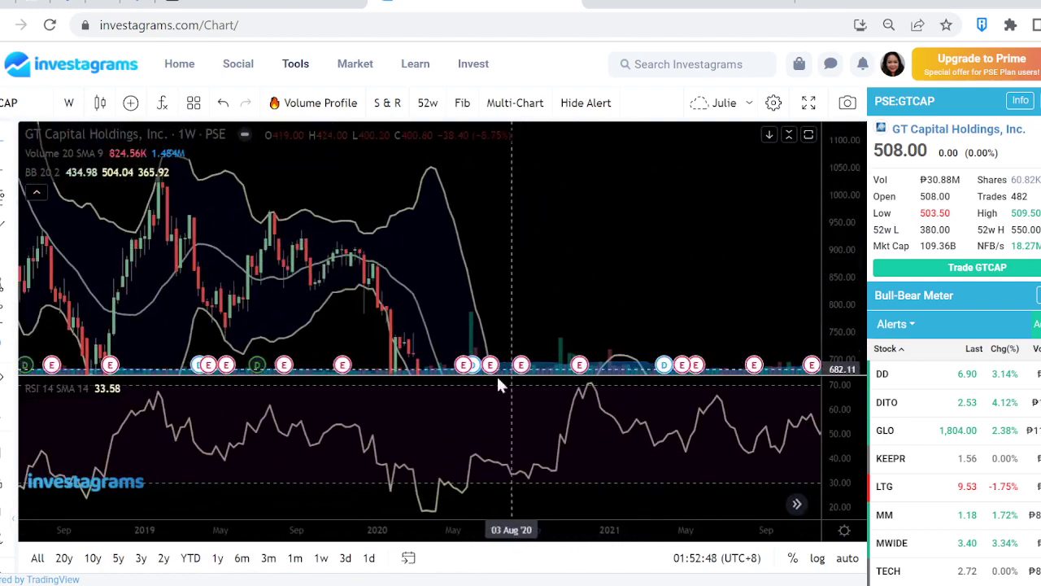
{"action": "left_click", "coordinate": [404, 372]}
{"action": "left_click_drag", "start_coordinate": [413, 399], "coordinate": [413, 431]}
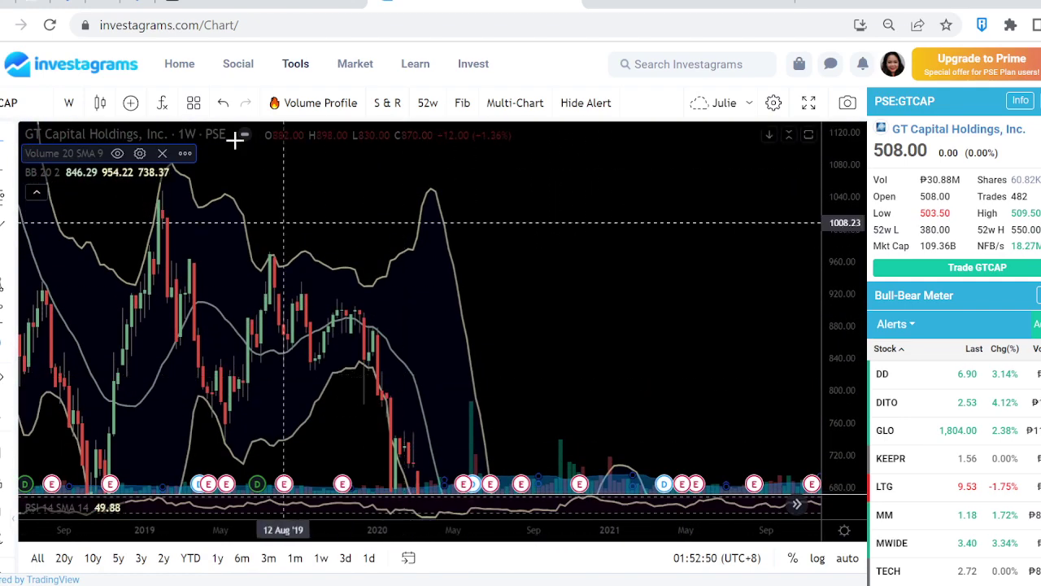
{"action": "left_click_drag", "start_coordinate": [567, 341], "coordinate": [529, 121]}
{"action": "left_click_drag", "start_coordinate": [580, 271], "coordinate": [476, 138]}
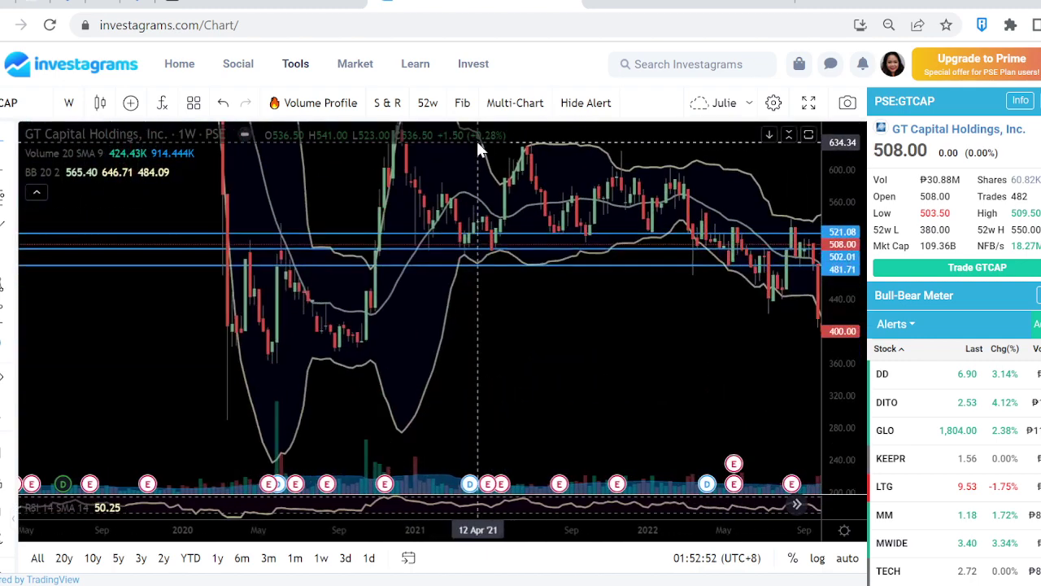
{"action": "left_click_drag", "start_coordinate": [667, 390], "coordinate": [493, 426]}
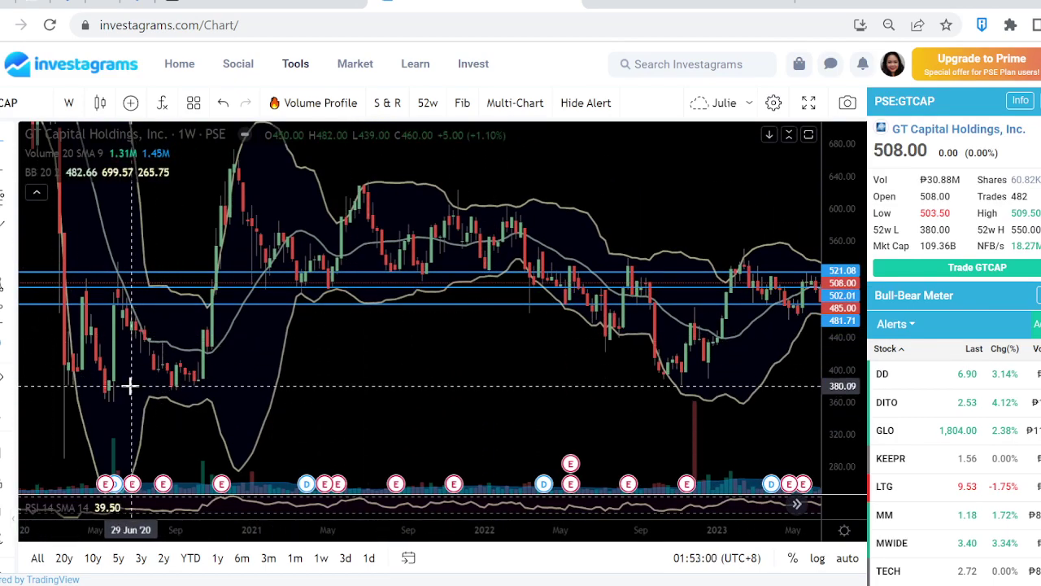
{"action": "scroll", "coordinate": [599, 351], "scroll_direction": "up", "scroll_amount": 3}
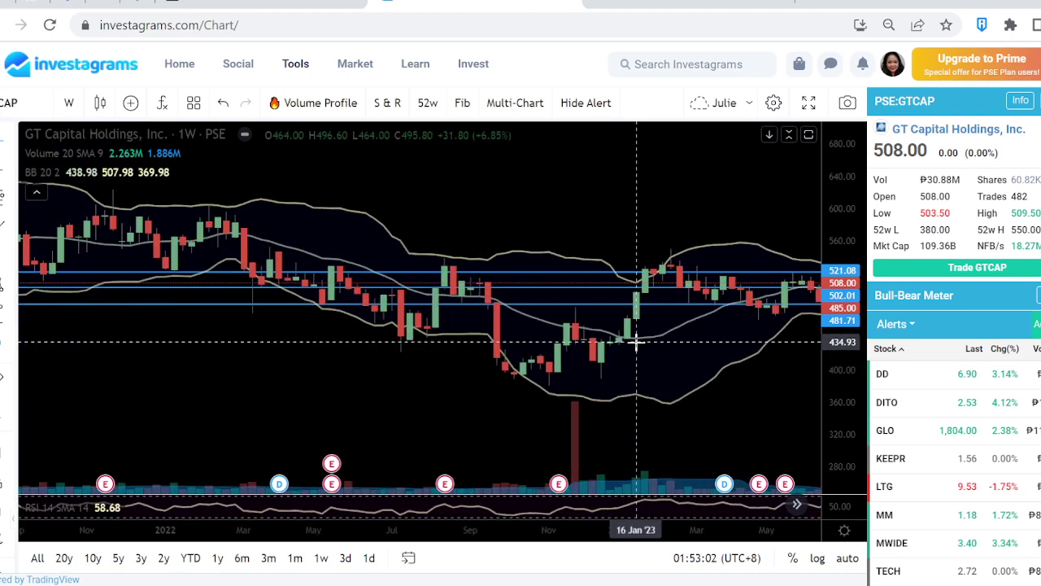
{"action": "left_click_drag", "start_coordinate": [644, 399], "coordinate": [787, 403]}
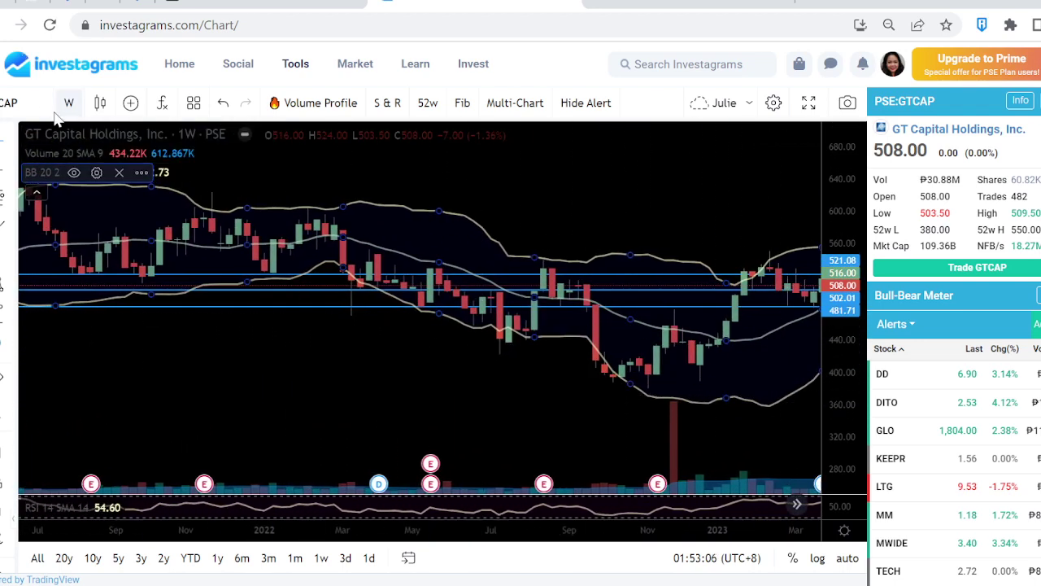
Load the MWIDE chart and switch it to the 1 day interval, focusing on the latest candles.
{"action": "left_click", "coordinate": [41, 134]}
{"action": "type", "text": "MWIDE"}
{"action": "key", "text": "Return"}
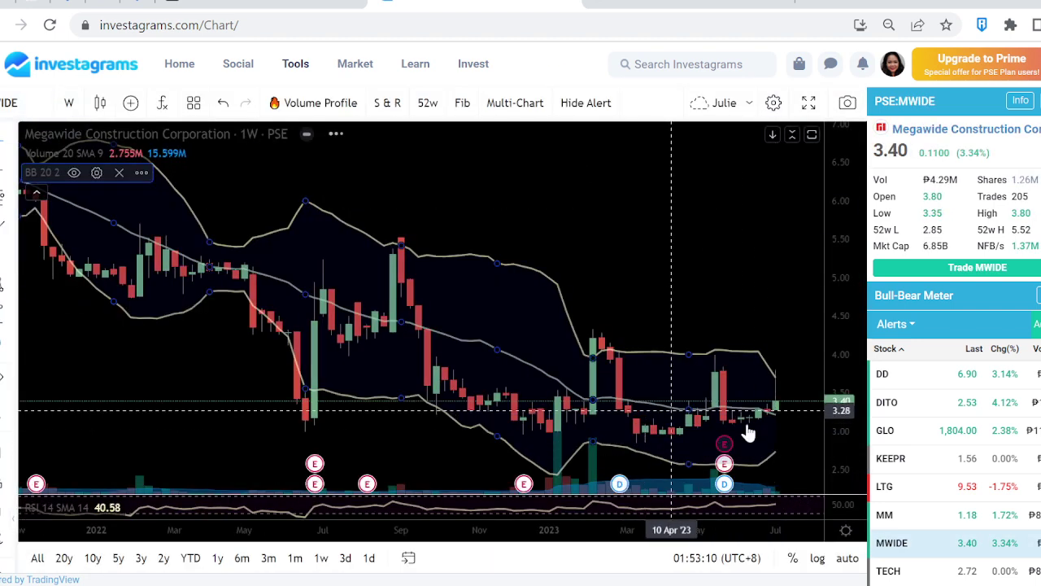
{"action": "left_click", "coordinate": [68, 103]}
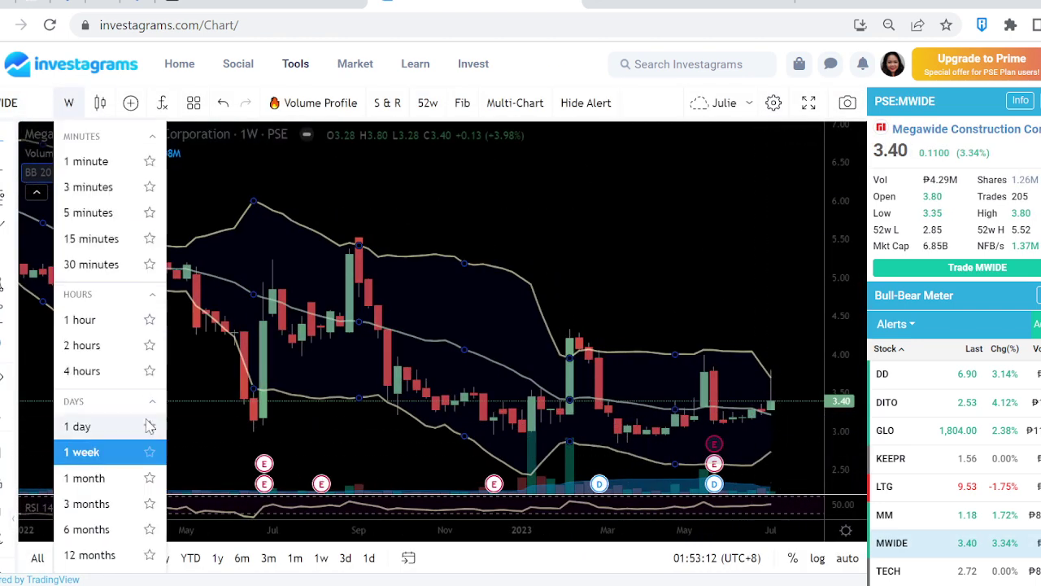
{"action": "left_click", "coordinate": [79, 427]}
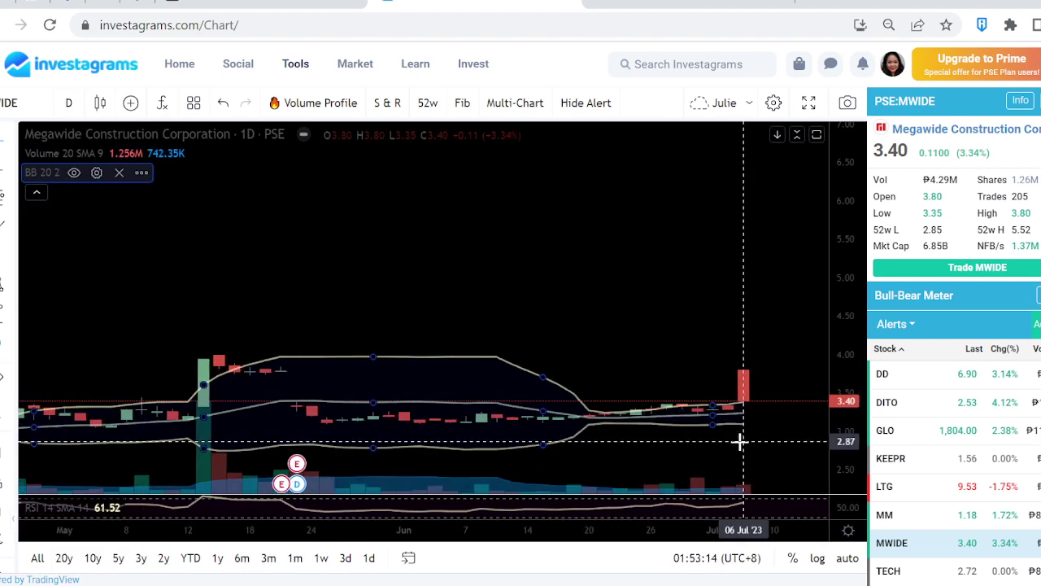
{"action": "scroll", "coordinate": [739, 440], "scroll_direction": "up", "scroll_amount": 2}
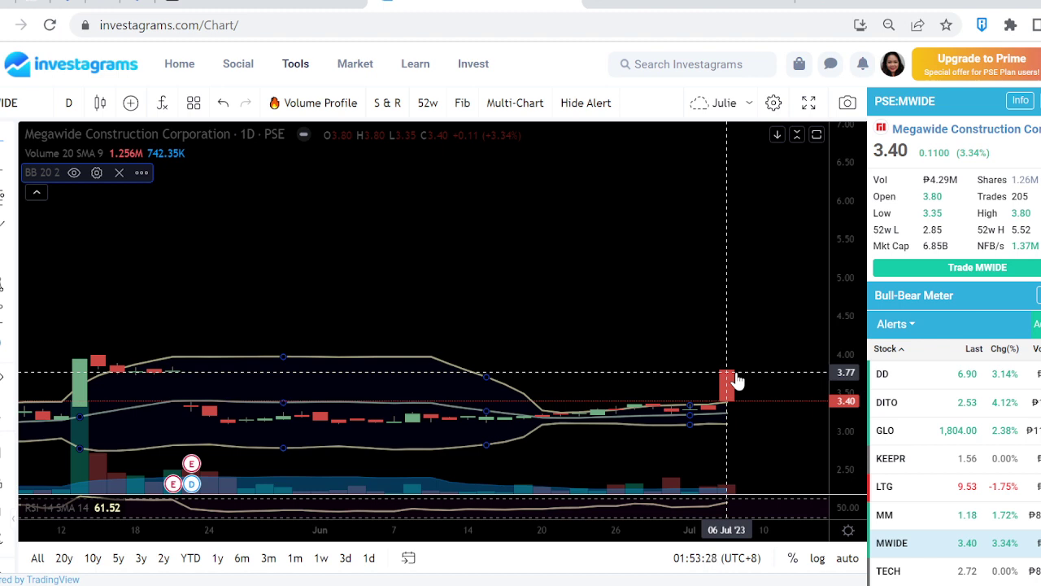
{"action": "left_click_drag", "start_coordinate": [844, 414], "coordinate": [855, 312]}
{"action": "left_click_drag", "start_coordinate": [721, 379], "coordinate": [712, 259]}
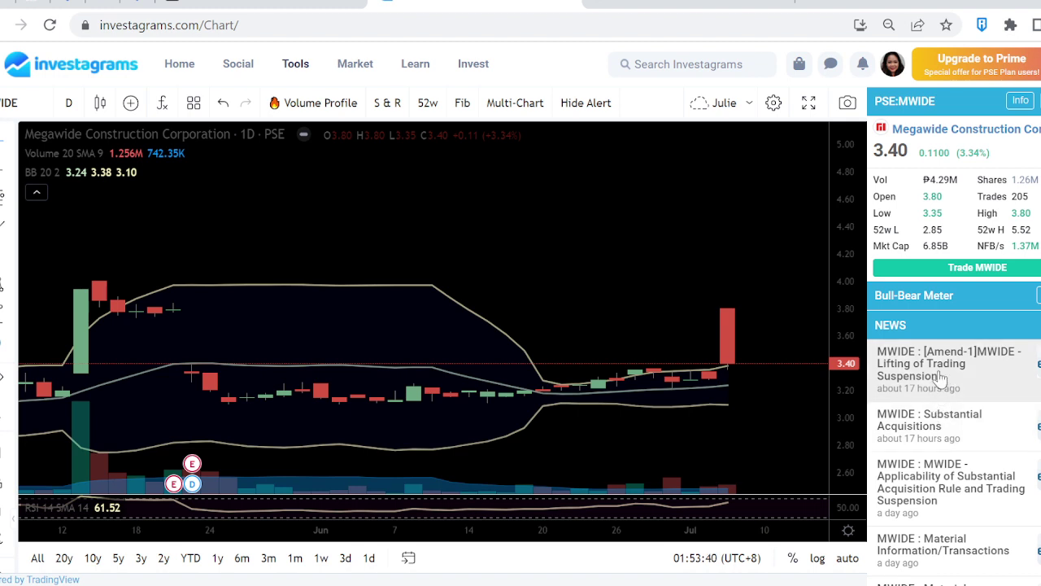
Open MWIDE's "Lifting of Trading Suspension" disclosure and read the PH1 World Developers acquisition background and the suspension details.
{"action": "left_click", "coordinate": [1029, 389]}
{"action": "scroll", "coordinate": [545, 325], "scroll_direction": "down", "scroll_amount": 3}
{"action": "scroll", "coordinate": [544, 326], "scroll_direction": "down", "scroll_amount": 1}
{"action": "scroll", "coordinate": [545, 325], "scroll_direction": "up", "scroll_amount": 2}
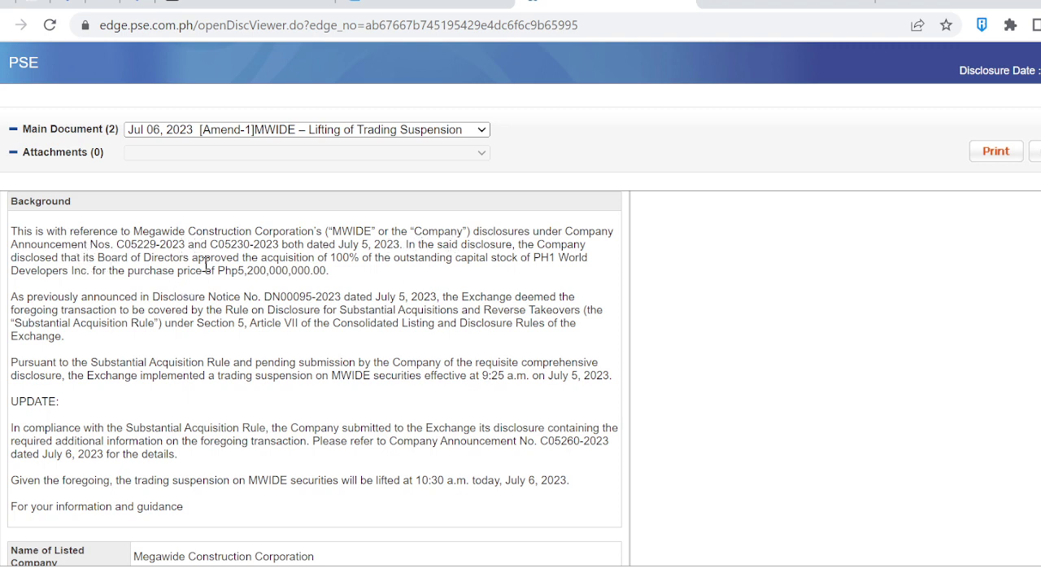
{"action": "left_click_drag", "start_coordinate": [197, 262], "coordinate": [608, 275]}
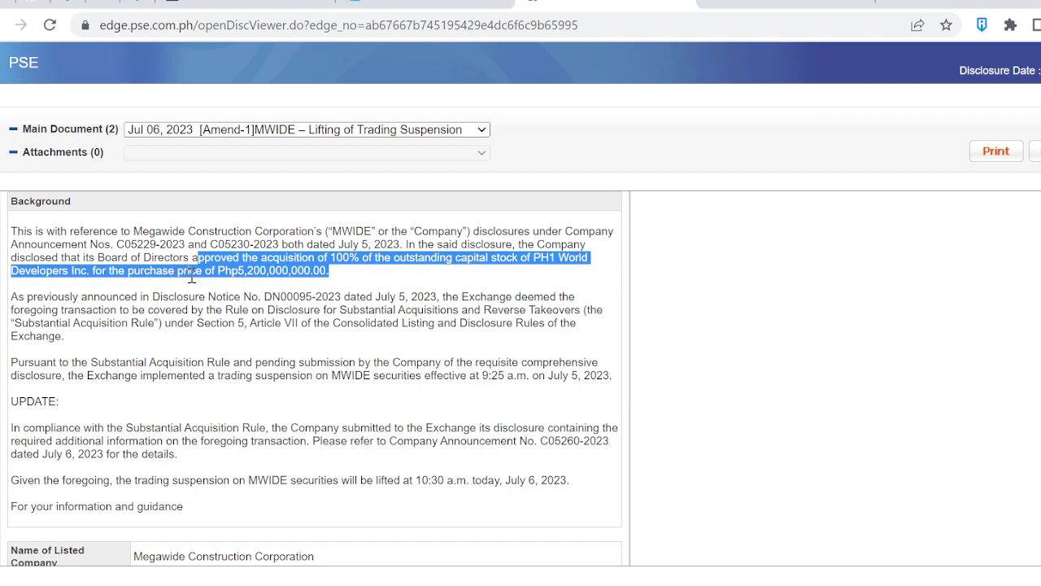
{"action": "left_click", "coordinate": [321, 278]}
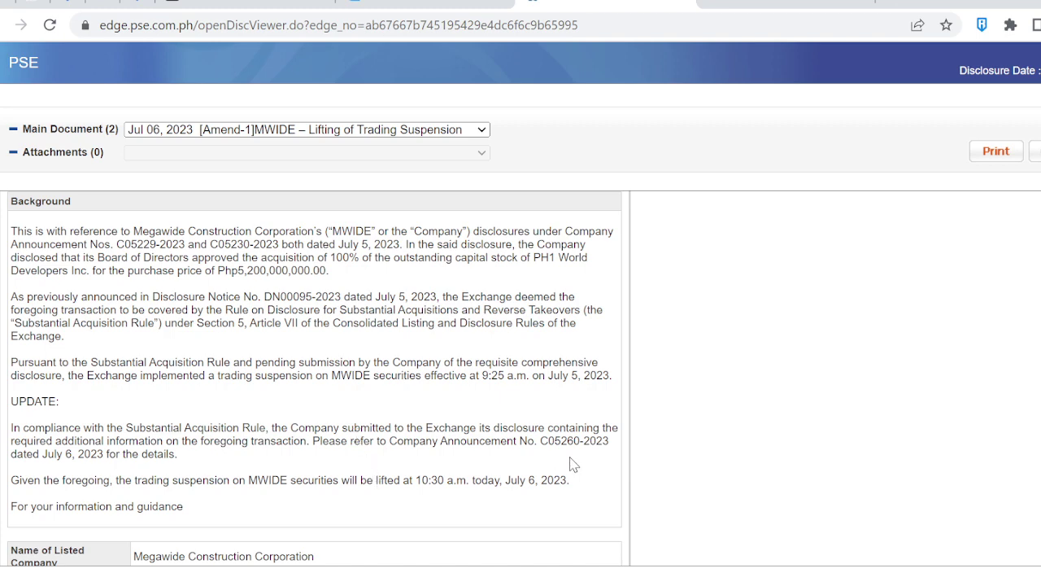
{"action": "scroll", "coordinate": [513, 412], "scroll_direction": "down", "scroll_amount": 4}
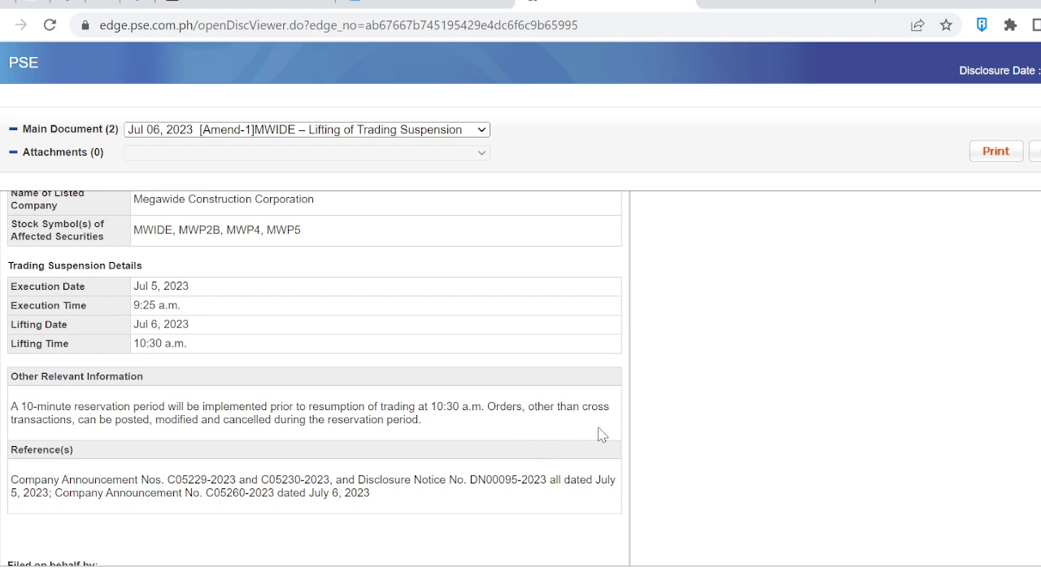
Open MWIDE's "Substantial Acquisitions" disclosure and read its rationale, timetable and terms, highlighting the price per share.
{"action": "left_click", "coordinate": [423, 5]}
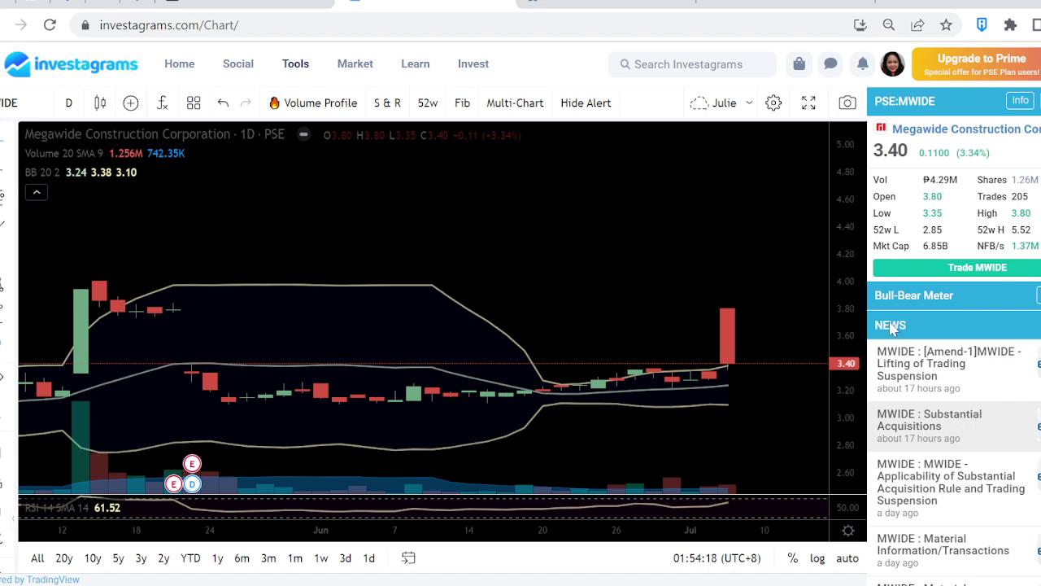
{"action": "middle_click", "coordinate": [936, 436]}
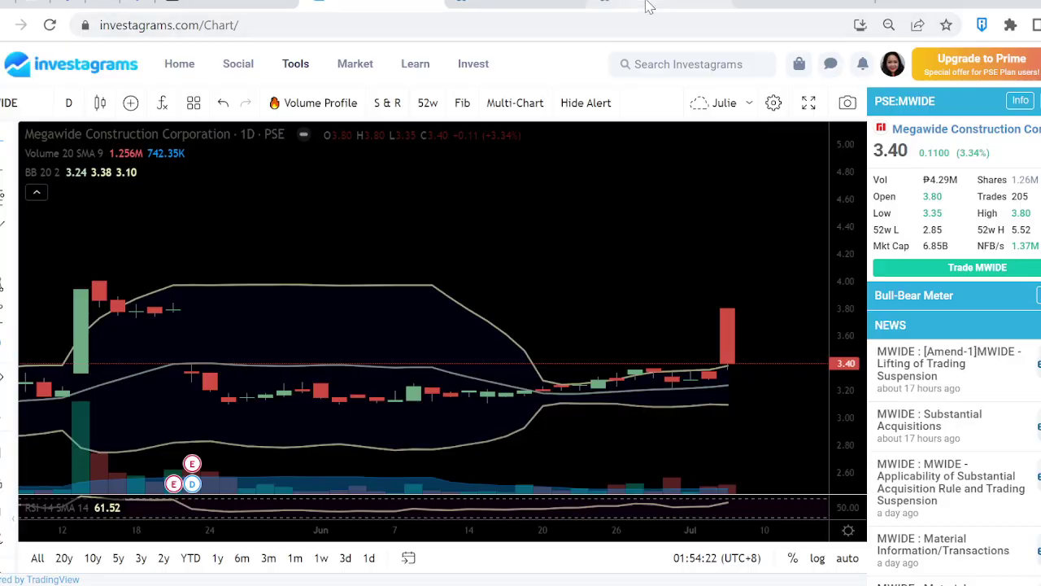
{"action": "left_click", "coordinate": [648, 6]}
{"action": "scroll", "coordinate": [617, 456], "scroll_direction": "down", "scroll_amount": 10}
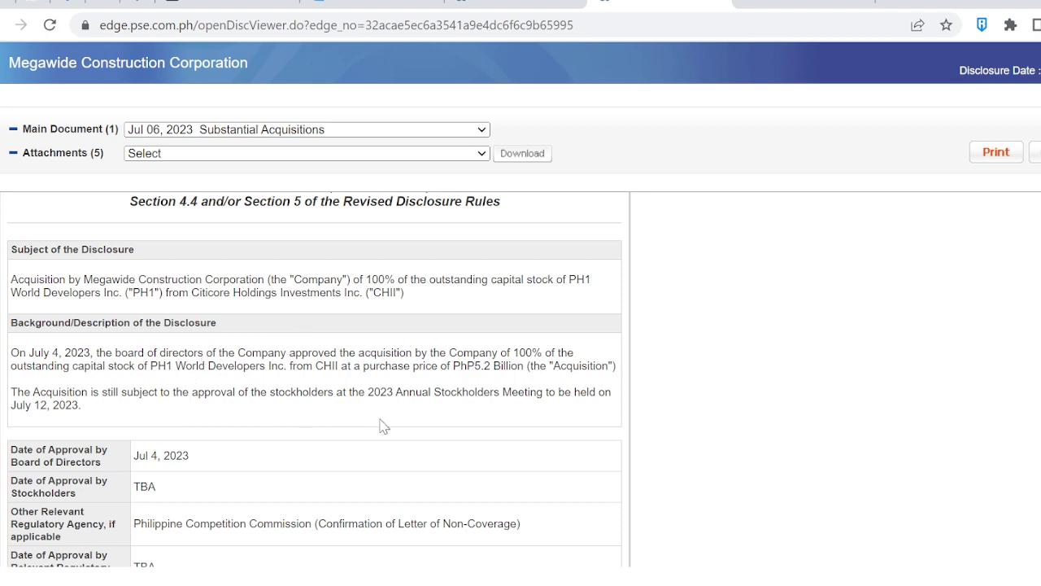
{"action": "scroll", "coordinate": [468, 417], "scroll_direction": "down", "scroll_amount": 3}
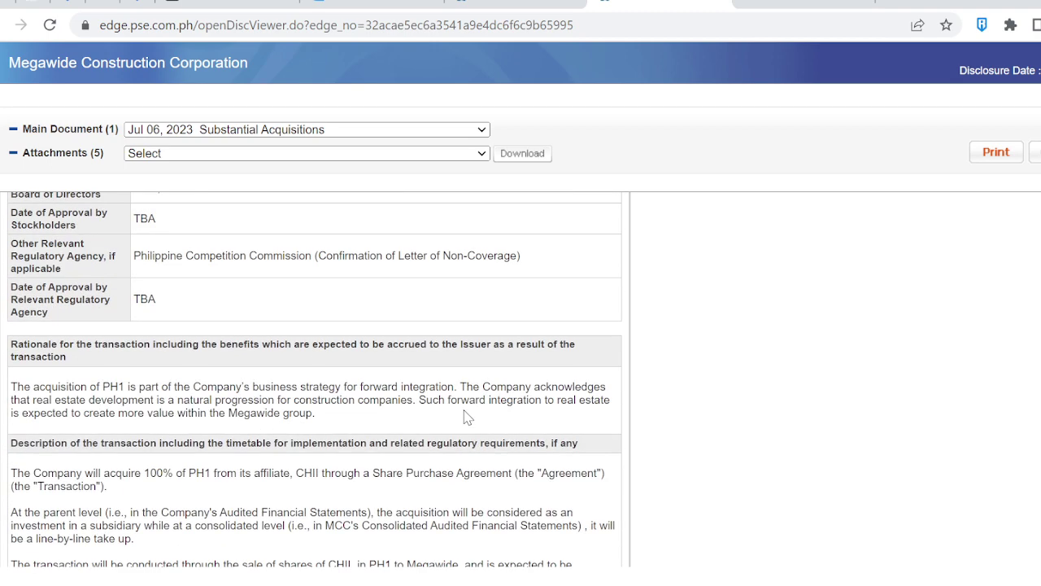
{"action": "scroll", "coordinate": [468, 418], "scroll_direction": "down", "scroll_amount": 3}
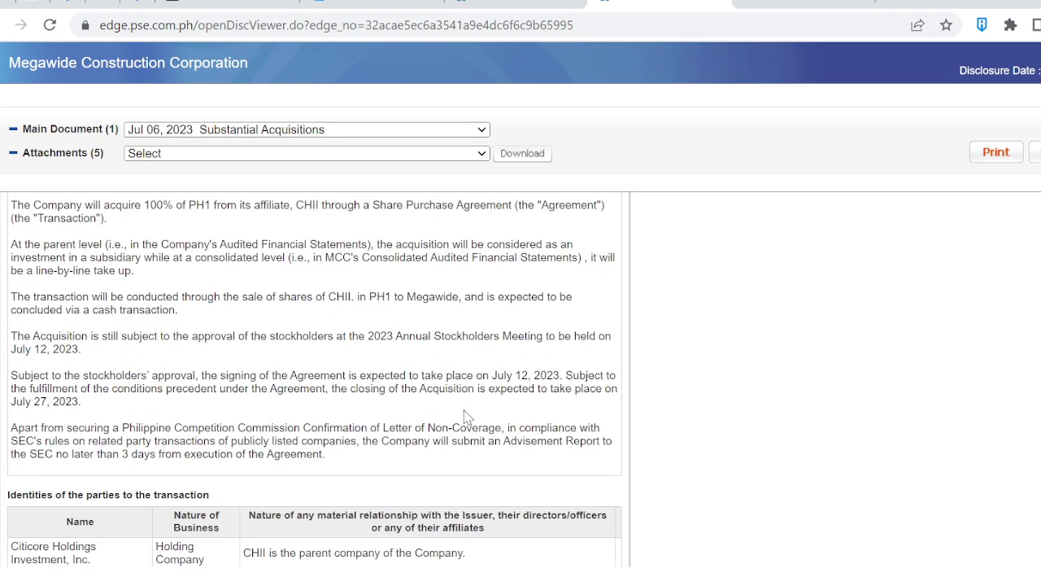
{"action": "scroll", "coordinate": [468, 418], "scroll_direction": "down", "scroll_amount": 2}
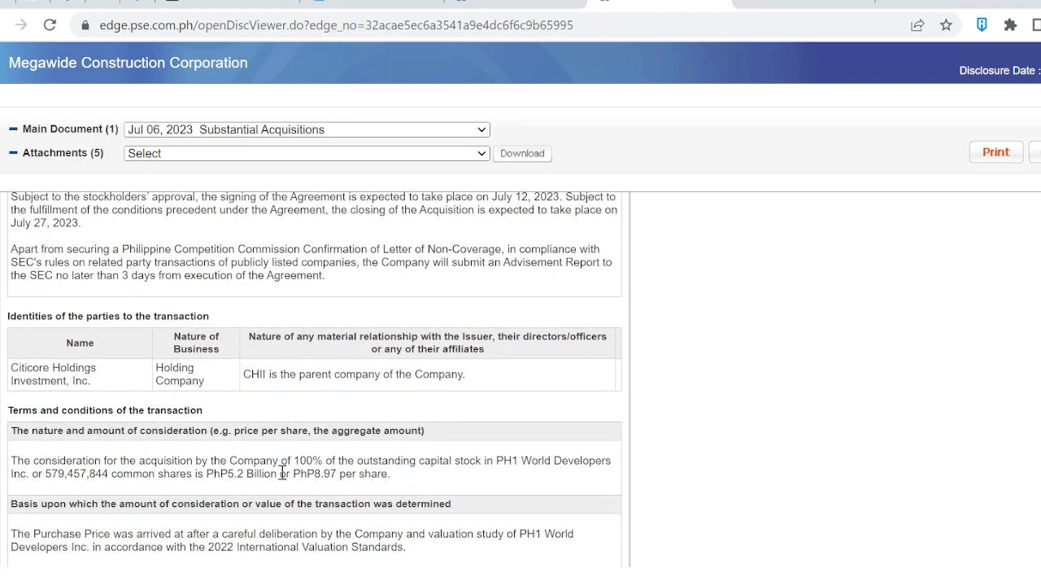
{"action": "left_click_drag", "start_coordinate": [282, 474], "coordinate": [362, 475]}
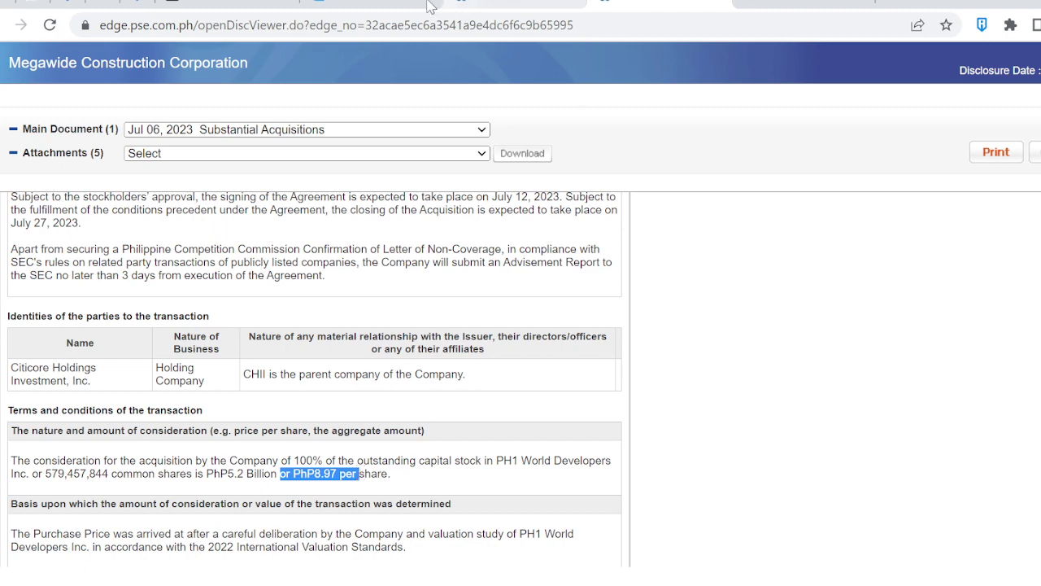
Return to the MWIDE chart and examine its daily candles back to February 2023 on a compressed price scale.
{"action": "left_click", "coordinate": [370, 6]}
{"action": "mouse_move", "coordinate": [355, 64]}
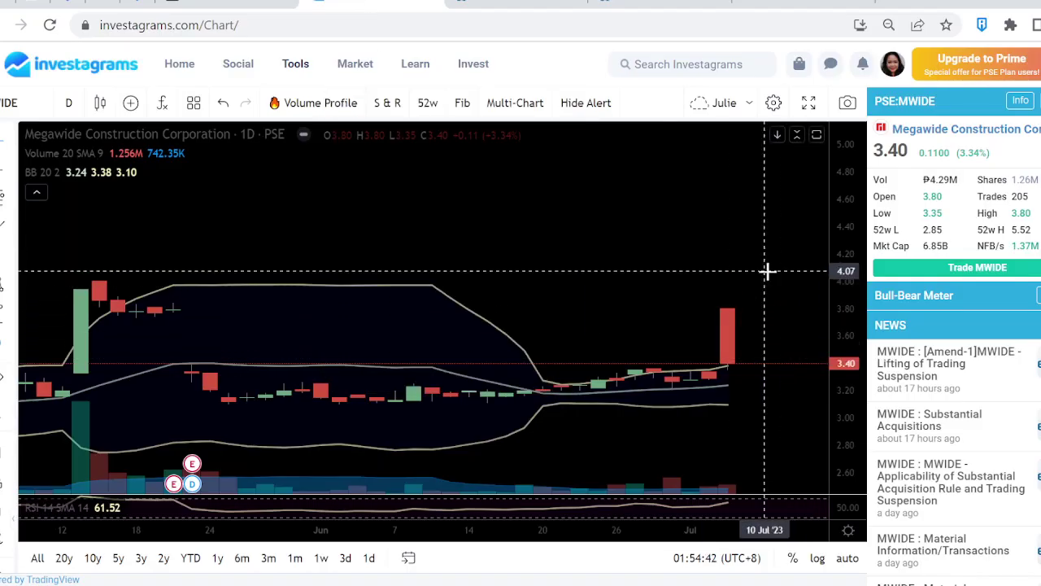
{"action": "left_click_drag", "start_coordinate": [845, 289], "coordinate": [842, 328]}
{"action": "scroll", "coordinate": [635, 411], "scroll_direction": "down", "scroll_amount": 5}
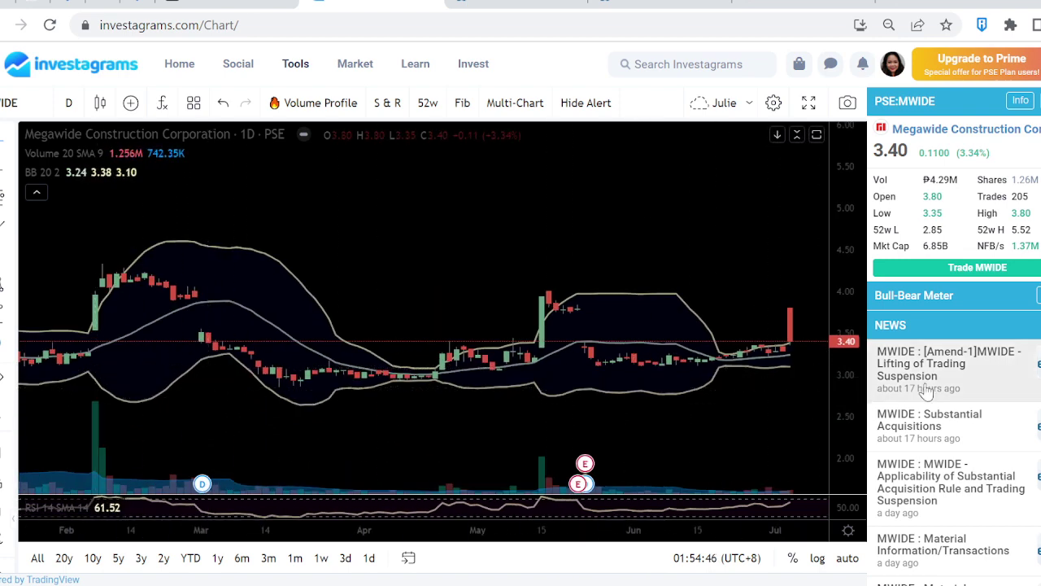
{"action": "left_click_drag", "start_coordinate": [846, 183], "coordinate": [843, 261]}
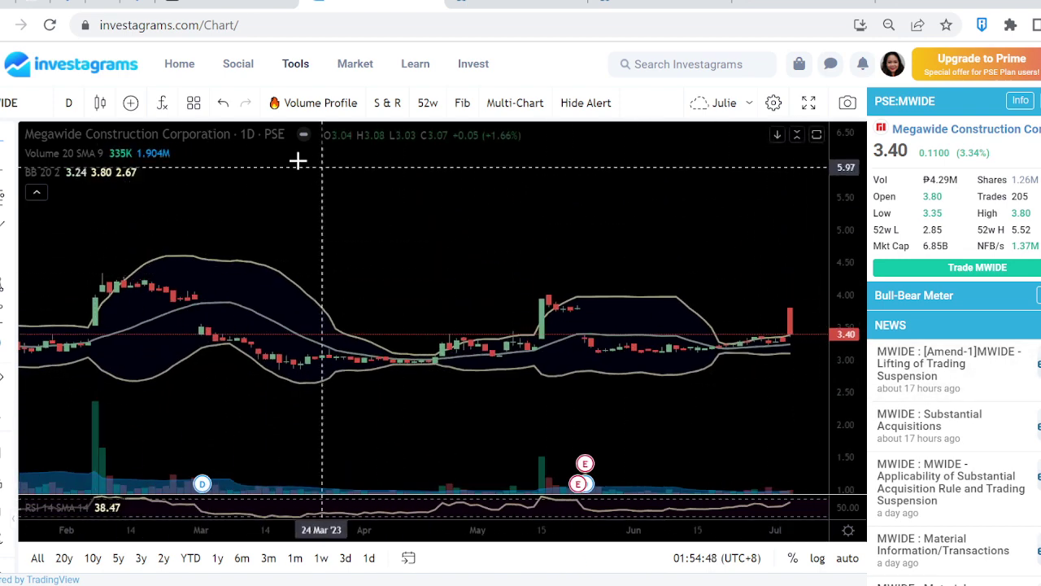
Switch the MWIDE chart to the 1 week interval and examine its price history back to 2020.
{"action": "left_click", "coordinate": [69, 103]}
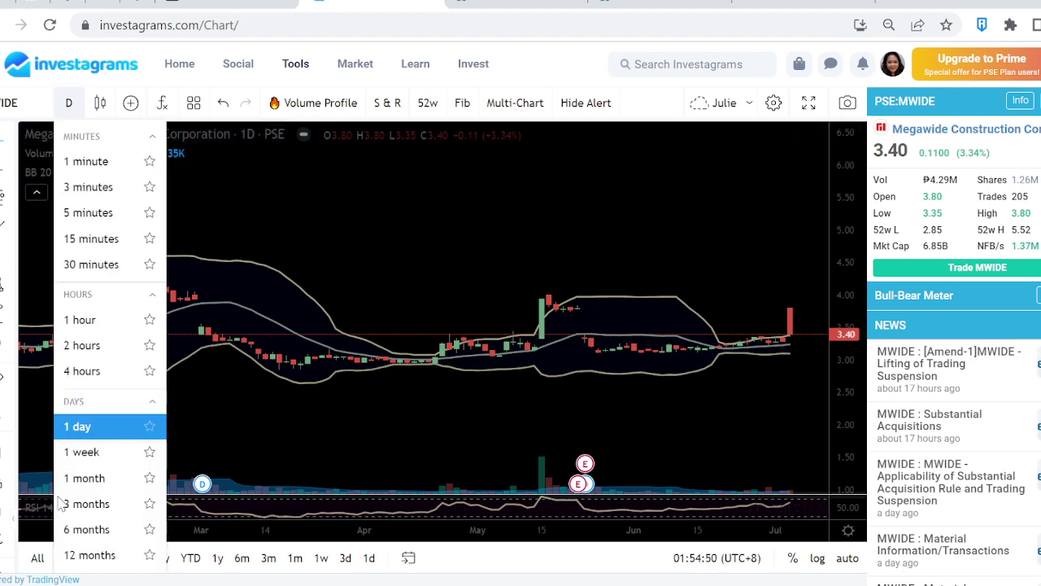
{"action": "left_click", "coordinate": [80, 451]}
{"action": "scroll", "coordinate": [657, 384], "scroll_direction": "down", "scroll_amount": 3}
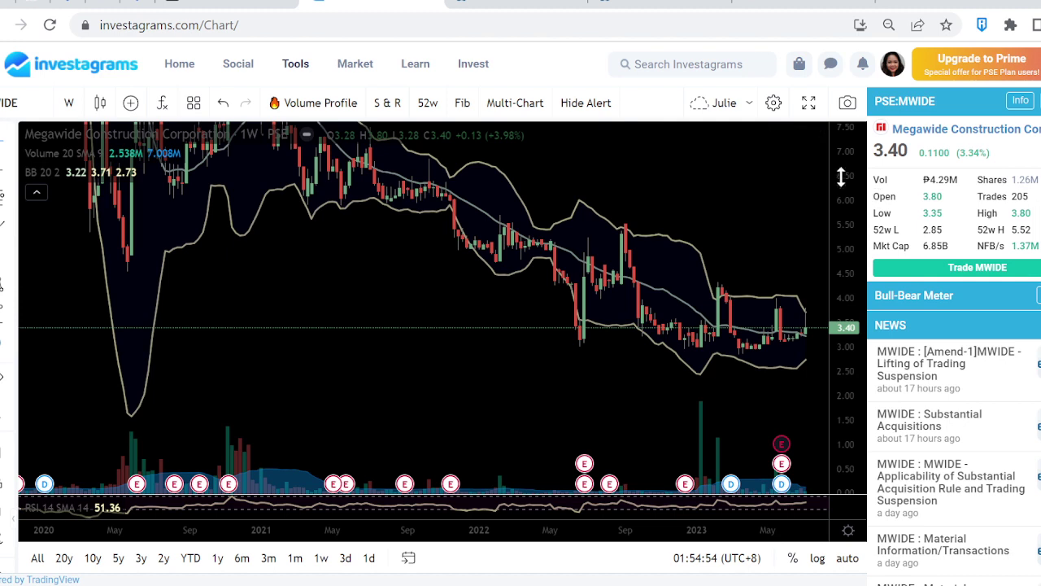
{"action": "left_click_drag", "start_coordinate": [841, 166], "coordinate": [832, 284]}
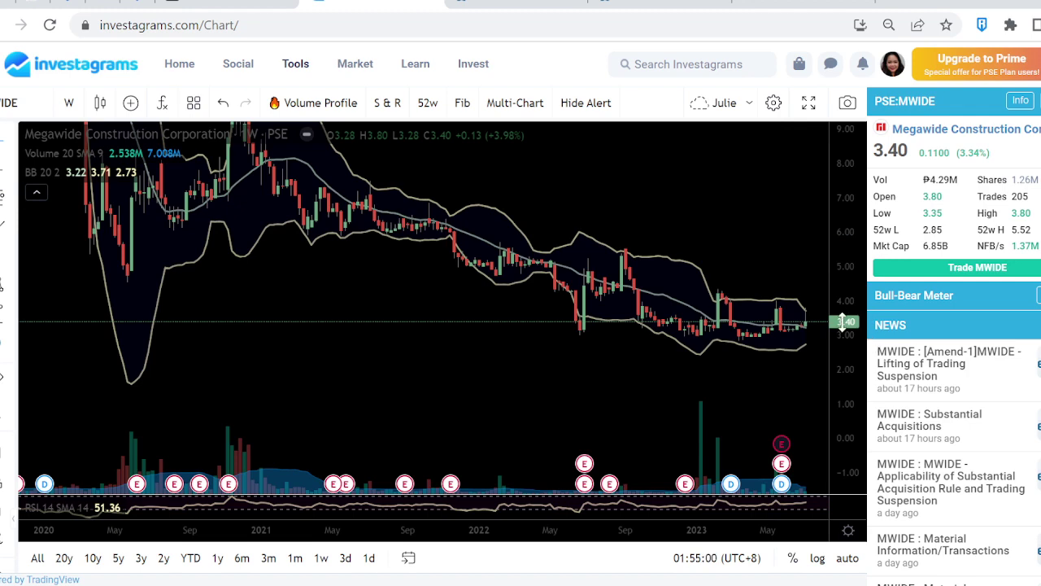
{"action": "scroll", "coordinate": [676, 249], "scroll_direction": "down", "scroll_amount": 3}
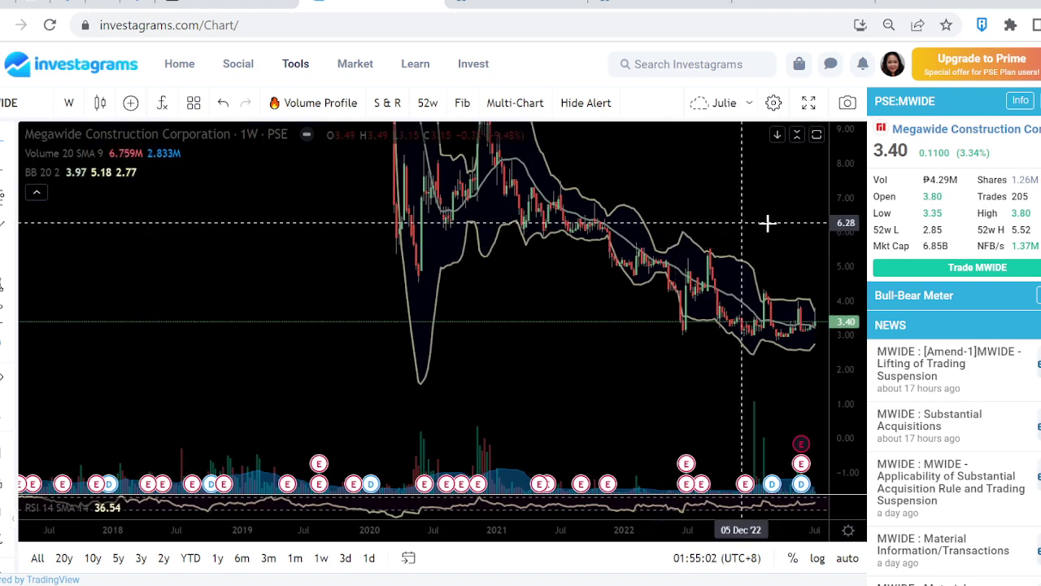
{"action": "left_click_drag", "start_coordinate": [855, 209], "coordinate": [841, 391]}
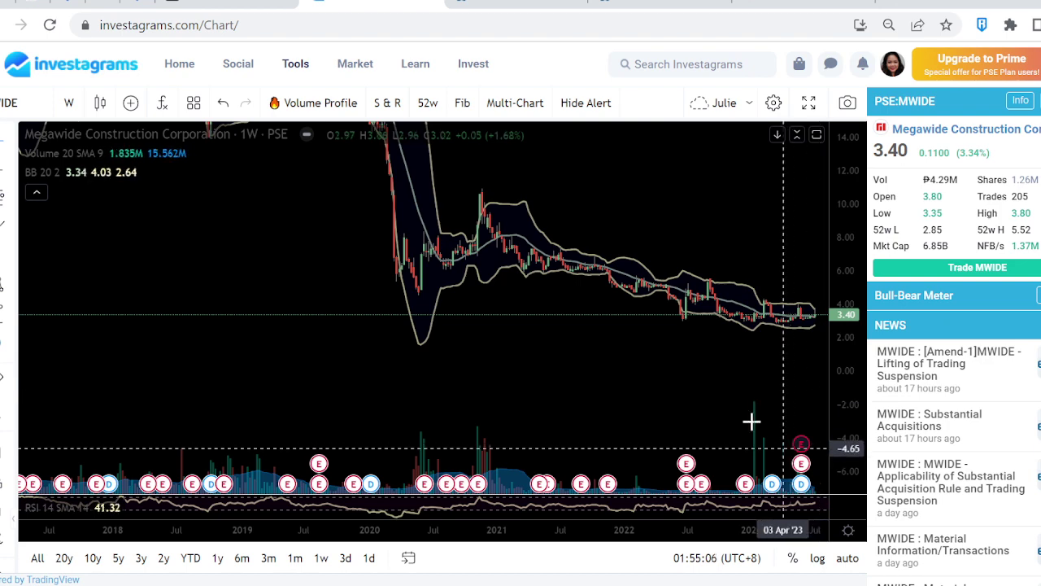
Read the details behind MWIDE's latest dividend and earnings markers, including the annual 2022 earnings.
{"action": "scroll", "coordinate": [713, 393], "scroll_direction": "up", "scroll_amount": 2}
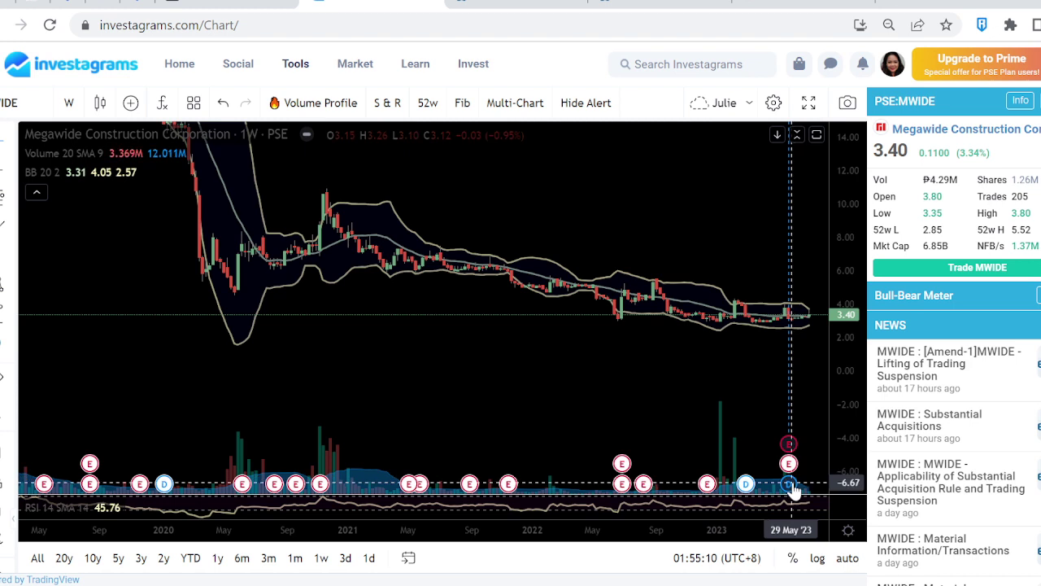
{"action": "mouse_move", "coordinate": [792, 487]}
{"action": "mouse_move", "coordinate": [788, 467]}
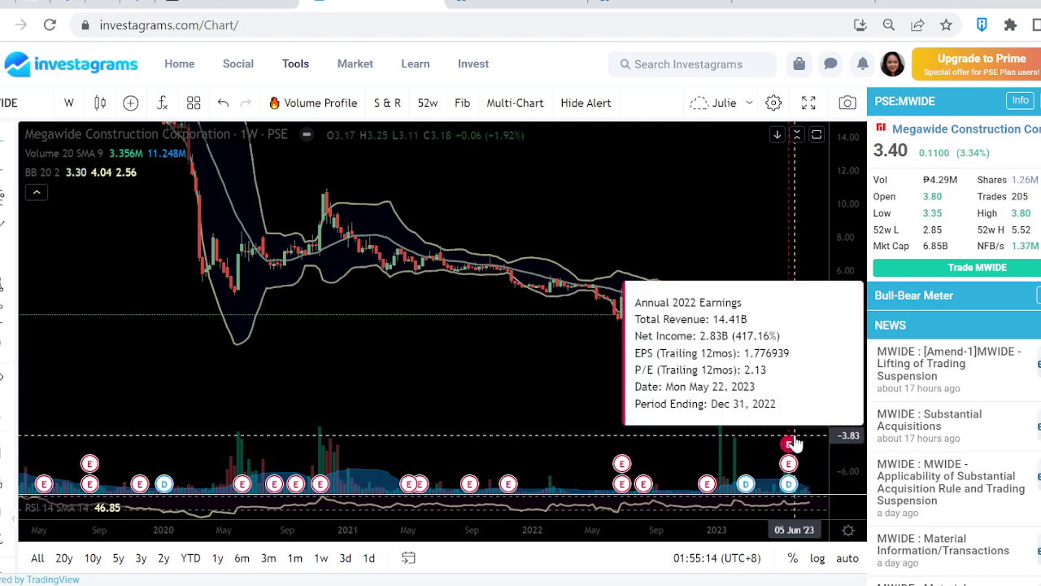
{"action": "scroll", "coordinate": [653, 366], "scroll_direction": "up", "scroll_amount": 3}
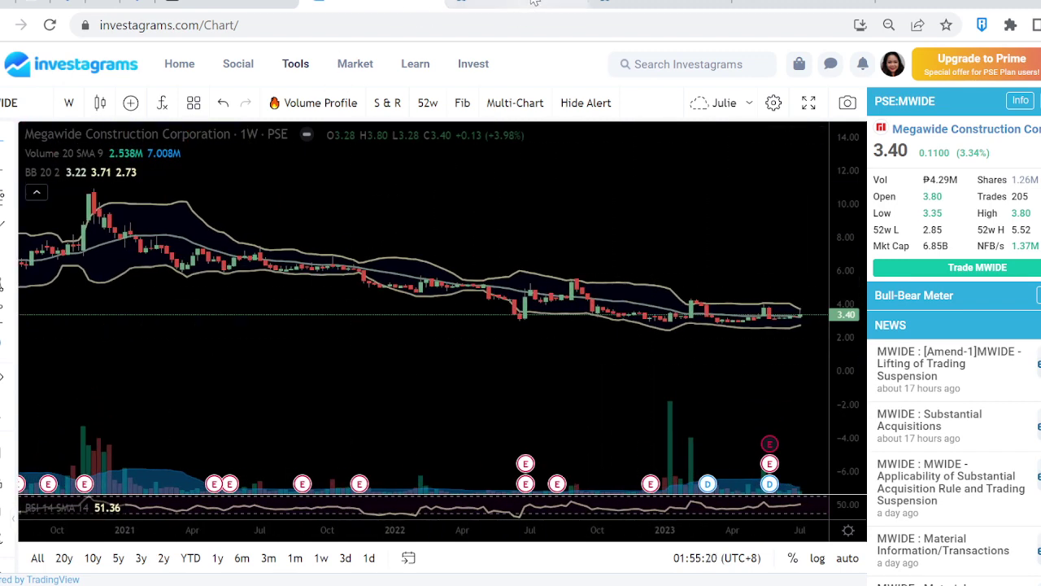
Close both MWIDE disclosure pages and go back to the MWIDE weekly chart.
{"action": "left_click", "coordinate": [564, 4]}
{"action": "left_click", "coordinate": [575, 3]}
{"action": "left_click", "coordinate": [576, 4]}
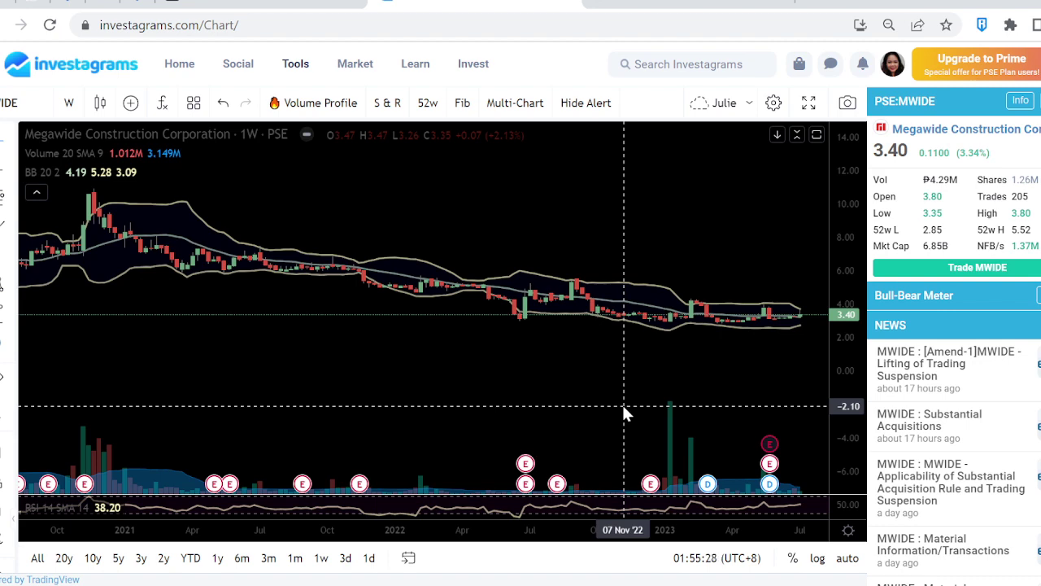
Review MWIDE's weekly history back to 2019, and look through the YouTube Studio channel comments for the next stock question.
{"action": "scroll", "coordinate": [623, 409], "scroll_direction": "down", "scroll_amount": 2}
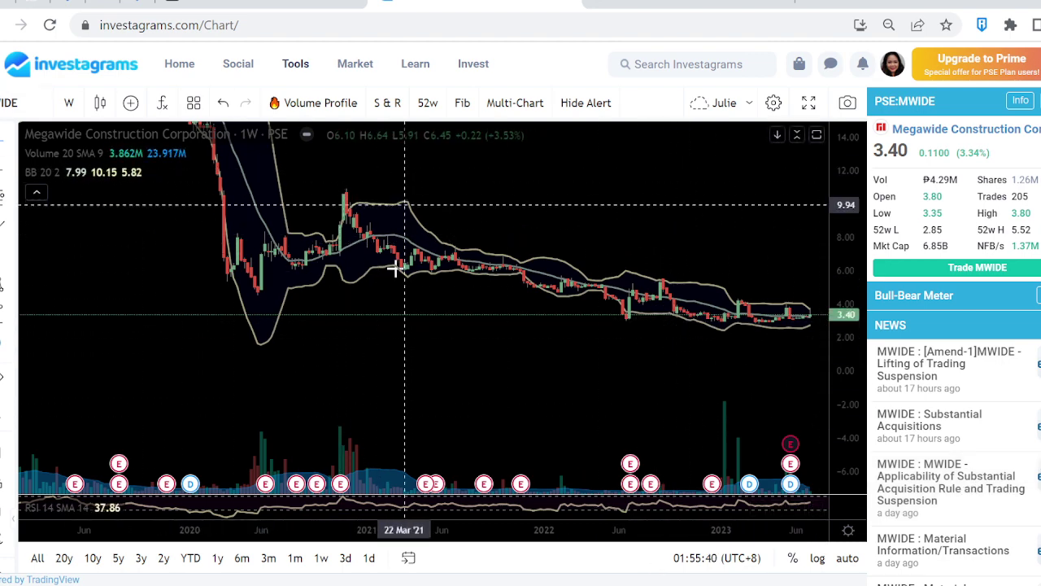
{"action": "left_click", "coordinate": [715, 11]}
{"action": "scroll", "coordinate": [616, 442], "scroll_direction": "down", "scroll_amount": 5}
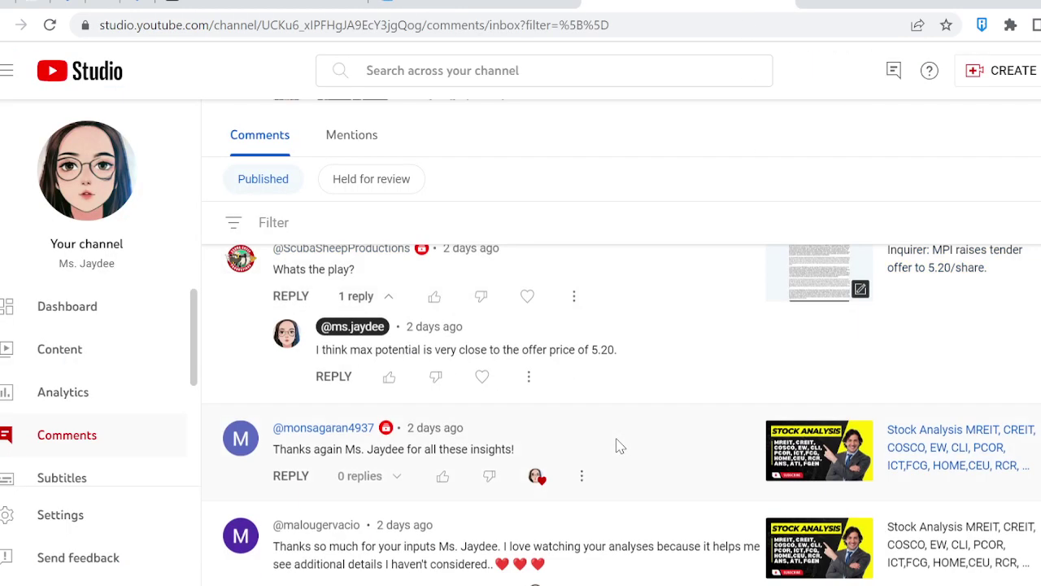
{"action": "scroll", "coordinate": [616, 446], "scroll_direction": "down", "scroll_amount": 3}
{"action": "scroll", "coordinate": [616, 445], "scroll_direction": "down", "scroll_amount": 3}
Return to the Investagrams chart, load the symbol FILRT and examine its weekly candles from 2022 on a compressed price scale.
{"action": "left_click", "coordinate": [505, 9]}
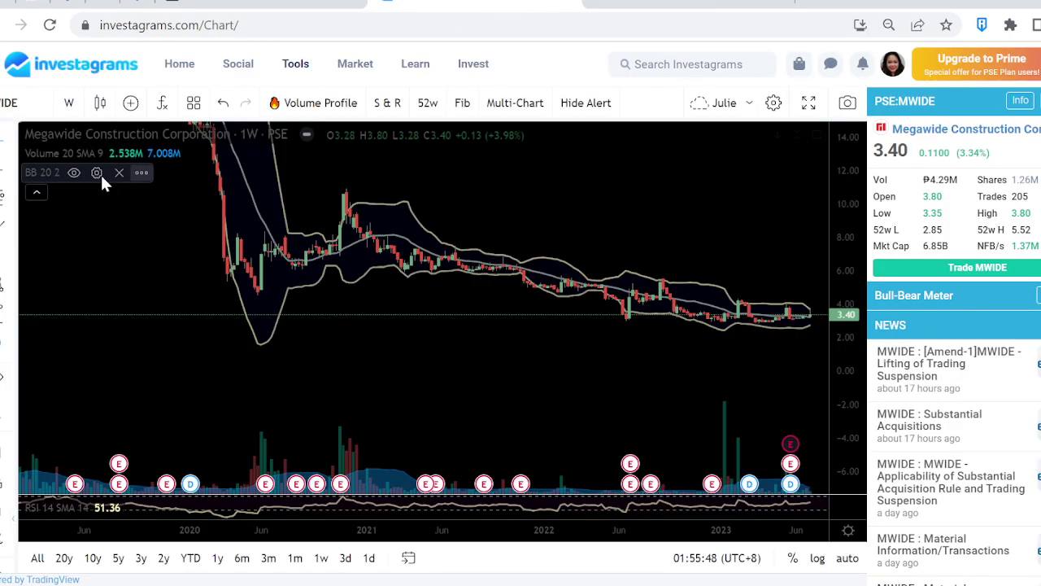
{"action": "left_click", "coordinate": [16, 98]}
{"action": "type", "text": "FILRT"}
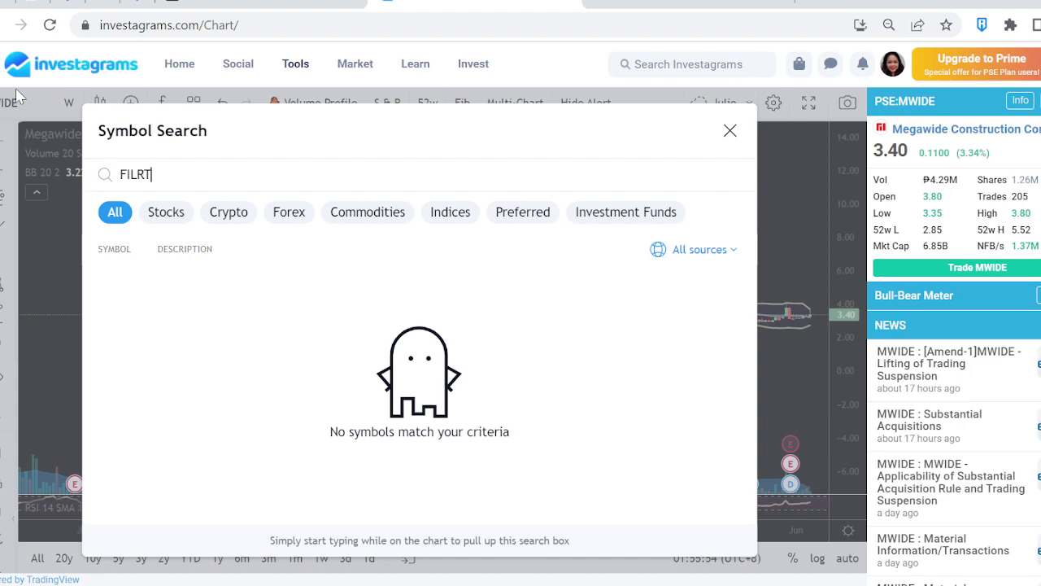
{"action": "left_click", "coordinate": [132, 281]}
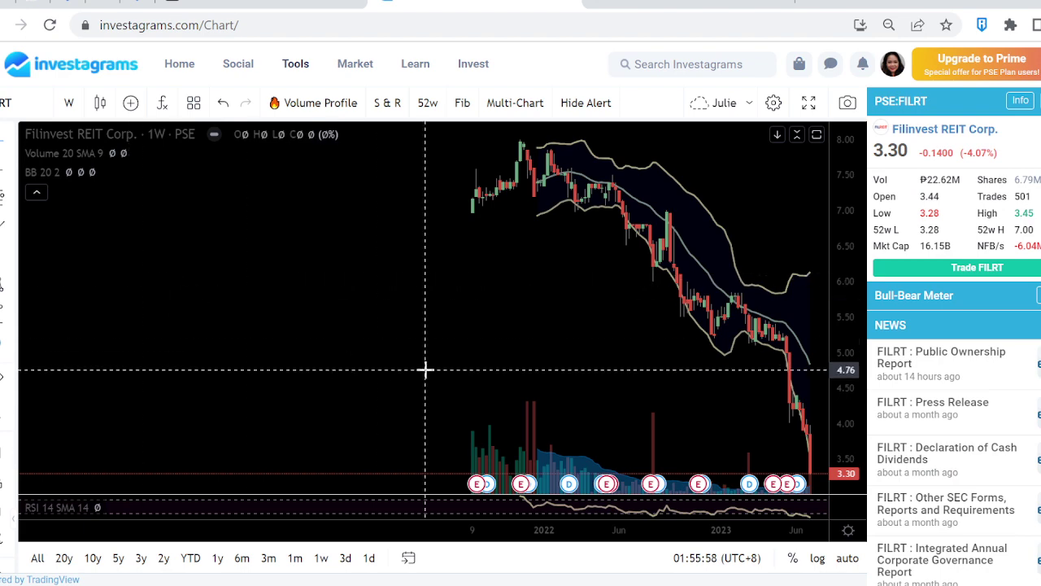
{"action": "scroll", "coordinate": [424, 370], "scroll_direction": "up", "scroll_amount": 5}
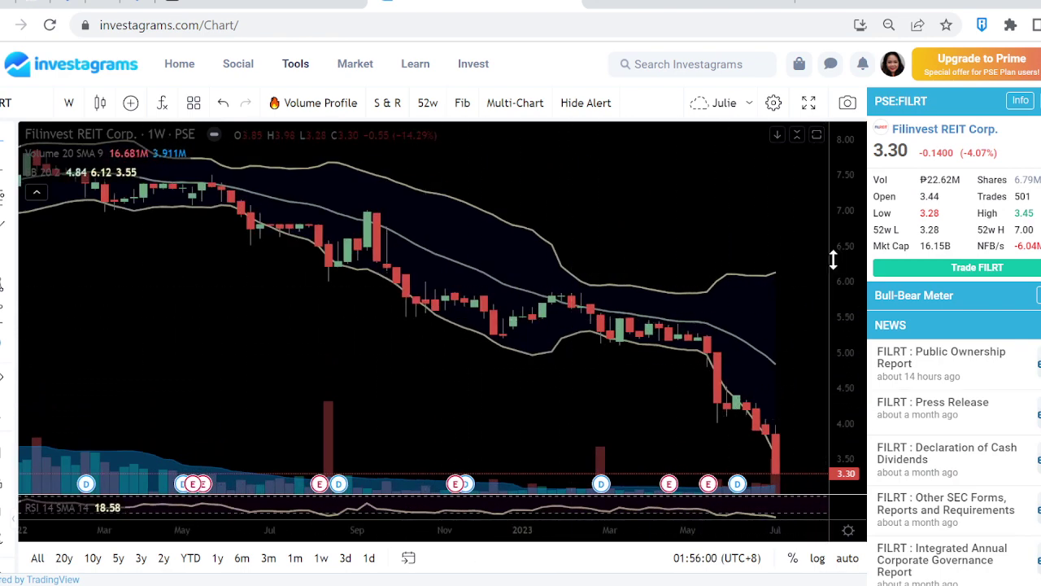
{"action": "left_click_drag", "start_coordinate": [845, 244], "coordinate": [844, 360]}
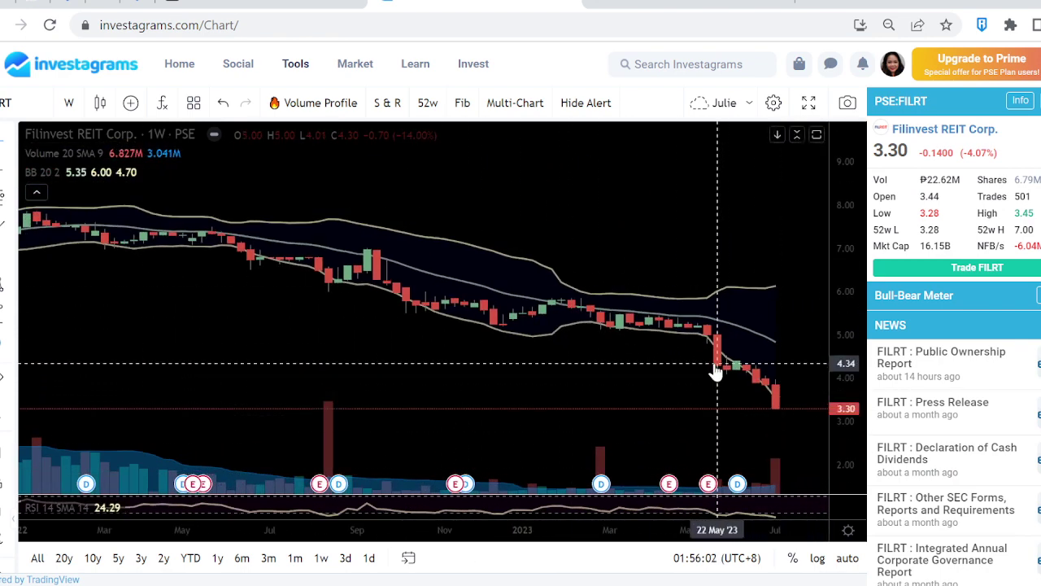
Switch the FILRT chart to the 1 day interval and examine the latest candles with empty space below the price.
{"action": "left_click", "coordinate": [70, 103]}
{"action": "left_click", "coordinate": [84, 429]}
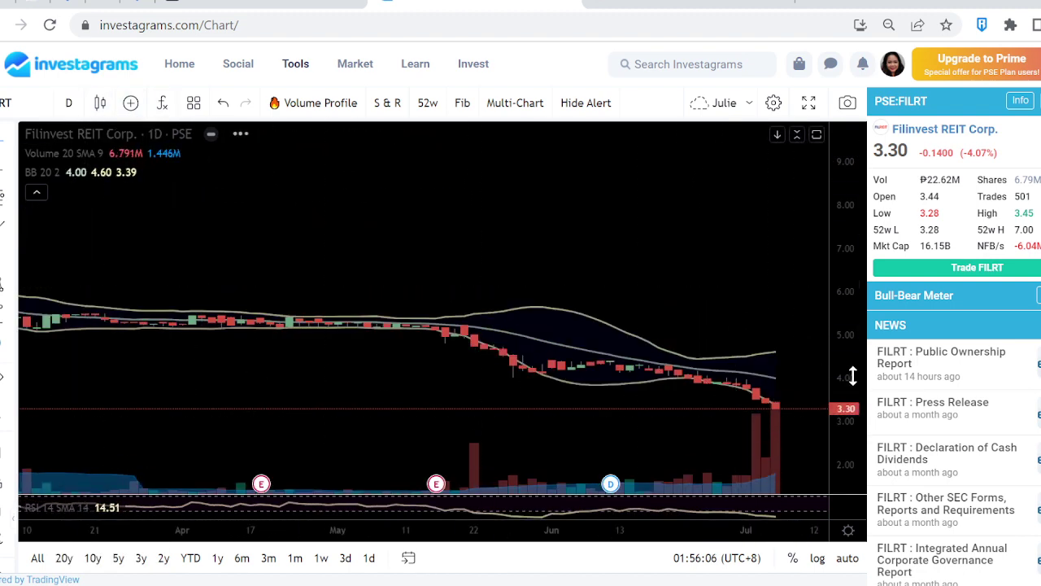
{"action": "left_click_drag", "start_coordinate": [709, 293], "coordinate": [651, 141]}
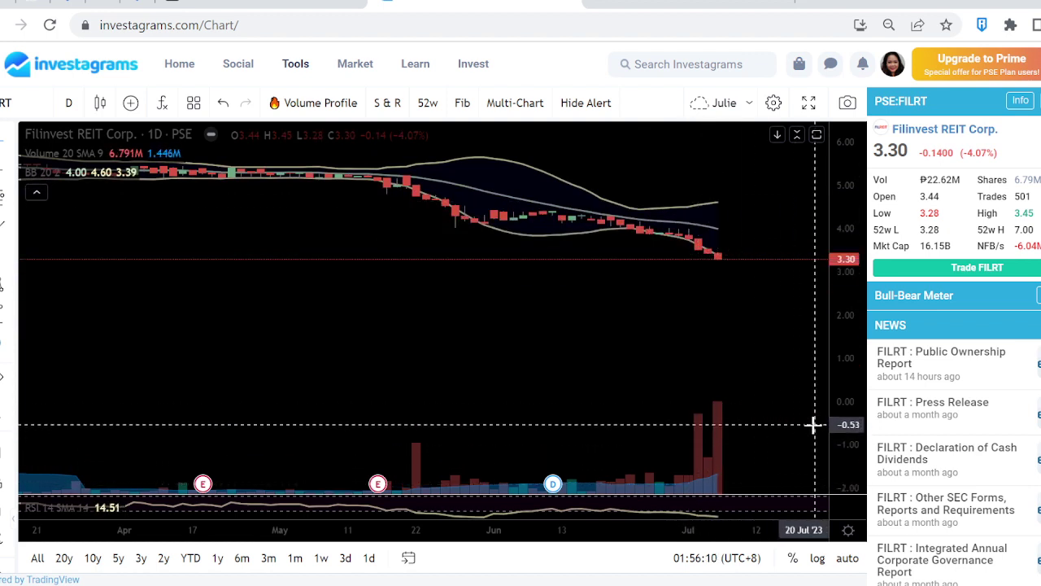
{"action": "left_click_drag", "start_coordinate": [851, 425], "coordinate": [851, 453]}
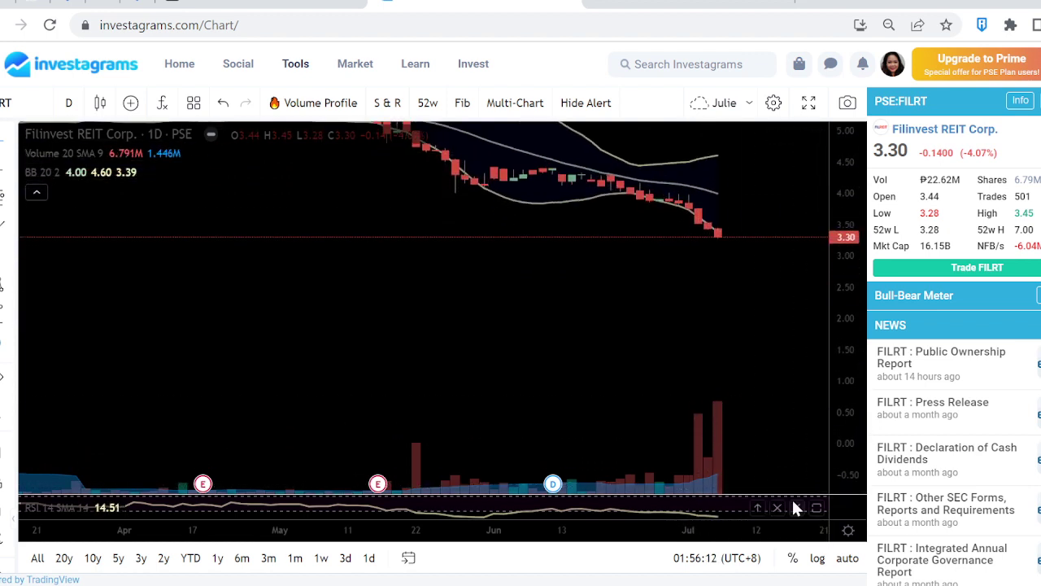
Enlarge the RSI pane below FILRT's daily chart and examine RSI alongside the latest candles and volume.
{"action": "left_click_drag", "start_coordinate": [779, 493], "coordinate": [778, 396]}
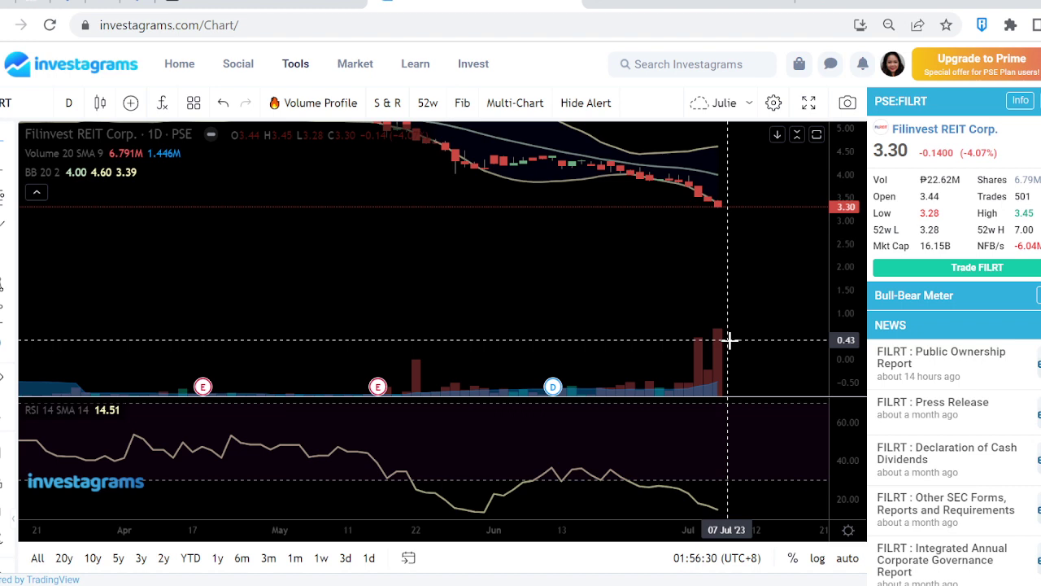
{"action": "left_click_drag", "start_coordinate": [855, 344], "coordinate": [850, 228]}
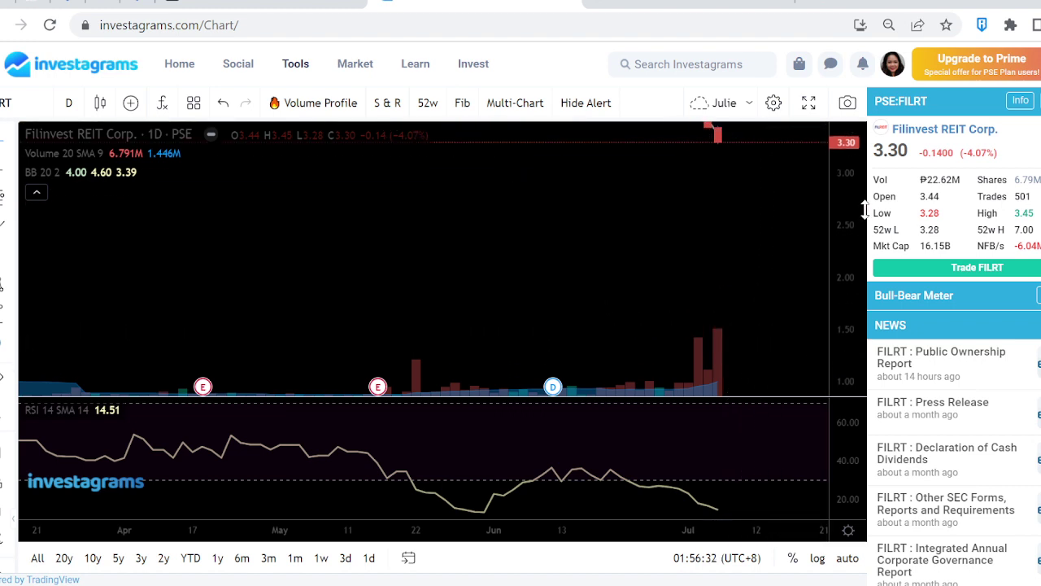
{"action": "left_click_drag", "start_coordinate": [728, 195], "coordinate": [713, 300]}
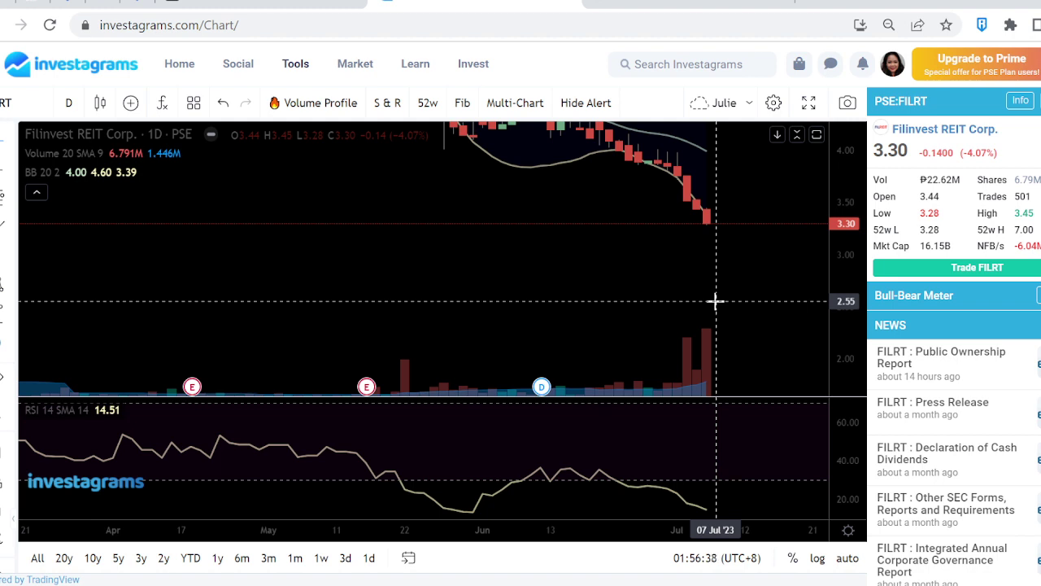
{"action": "scroll", "coordinate": [715, 301], "scroll_direction": "down", "scroll_amount": 2}
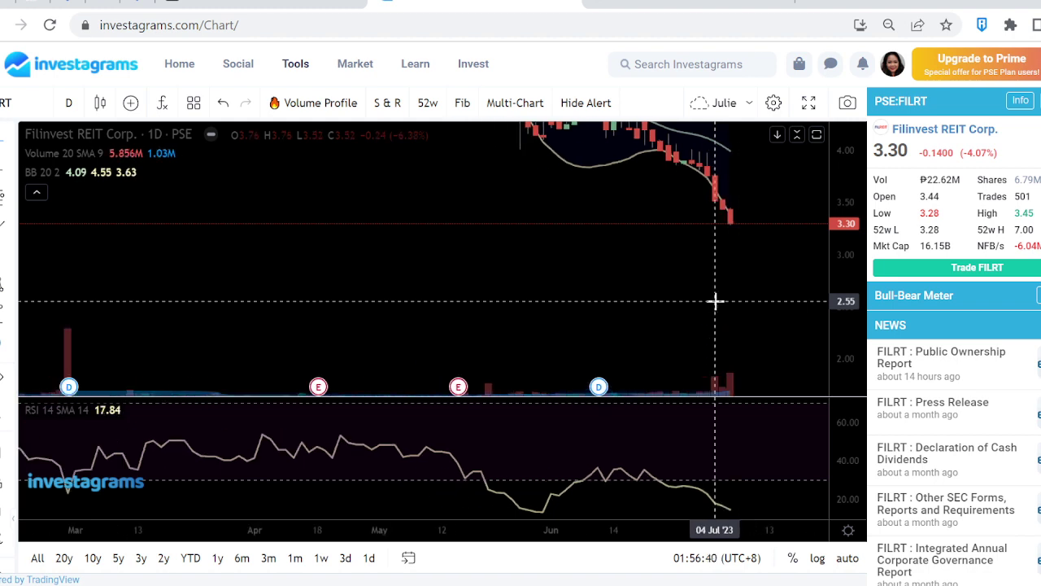
Compare FILRT's late May and July 2023 RSI lows in an expanded RSI pane, and shrink the pane back down.
{"action": "left_click_drag", "start_coordinate": [841, 225], "coordinate": [753, 369]}
{"action": "left_click_drag", "start_coordinate": [616, 244], "coordinate": [741, 353]}
{"action": "left_click_drag", "start_coordinate": [486, 235], "coordinate": [343, 198]}
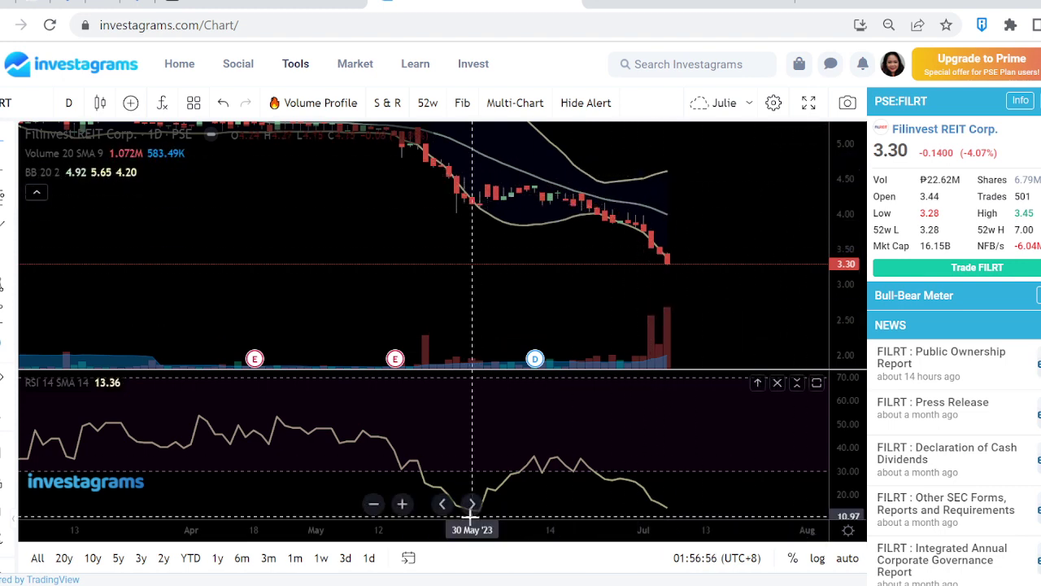
{"action": "left_click_drag", "start_coordinate": [623, 379], "coordinate": [623, 177]}
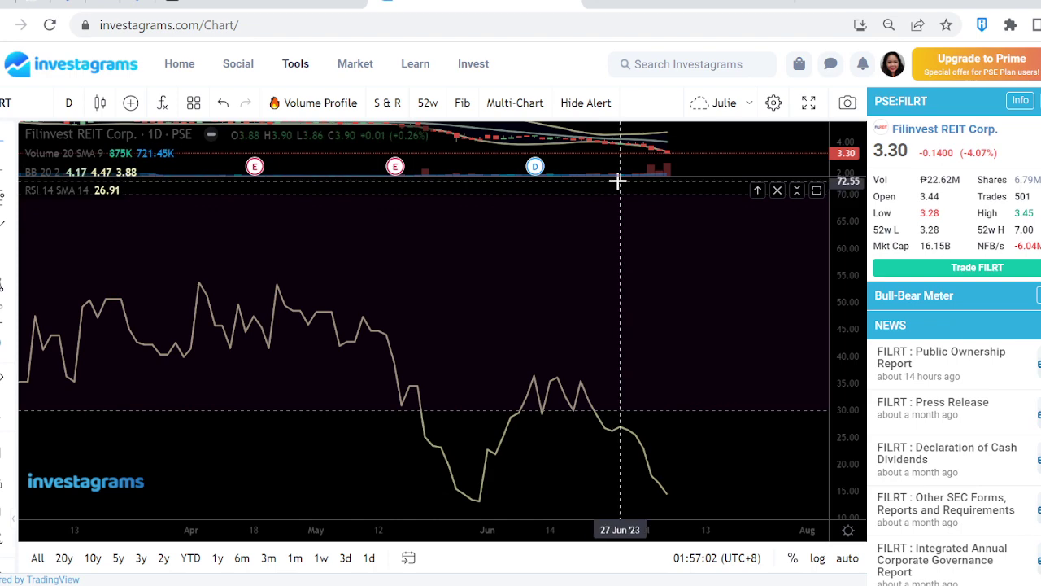
{"action": "left_click_drag", "start_coordinate": [622, 176], "coordinate": [604, 461]}
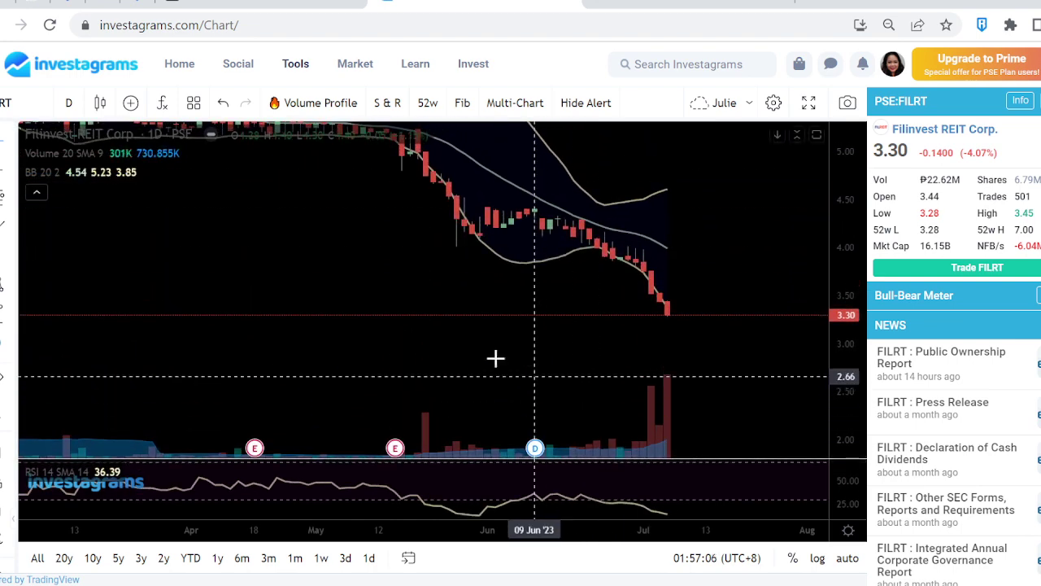
Switch the FILRT chart to the 1 week interval and bring its trading history since 2021 into view.
{"action": "left_click", "coordinate": [69, 102]}
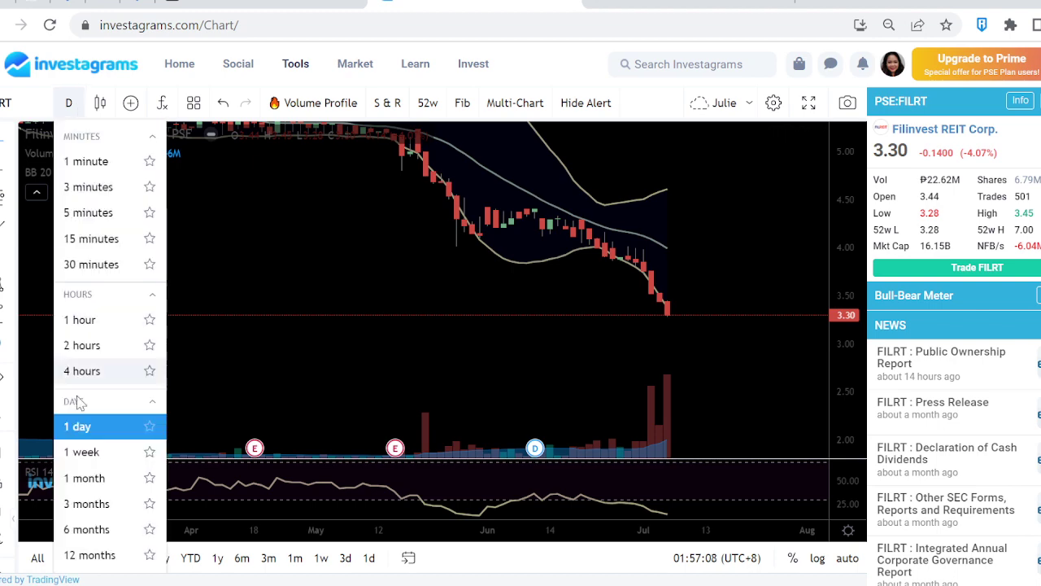
{"action": "left_click", "coordinate": [93, 455]}
{"action": "left_click_drag", "start_coordinate": [834, 179], "coordinate": [812, 332]}
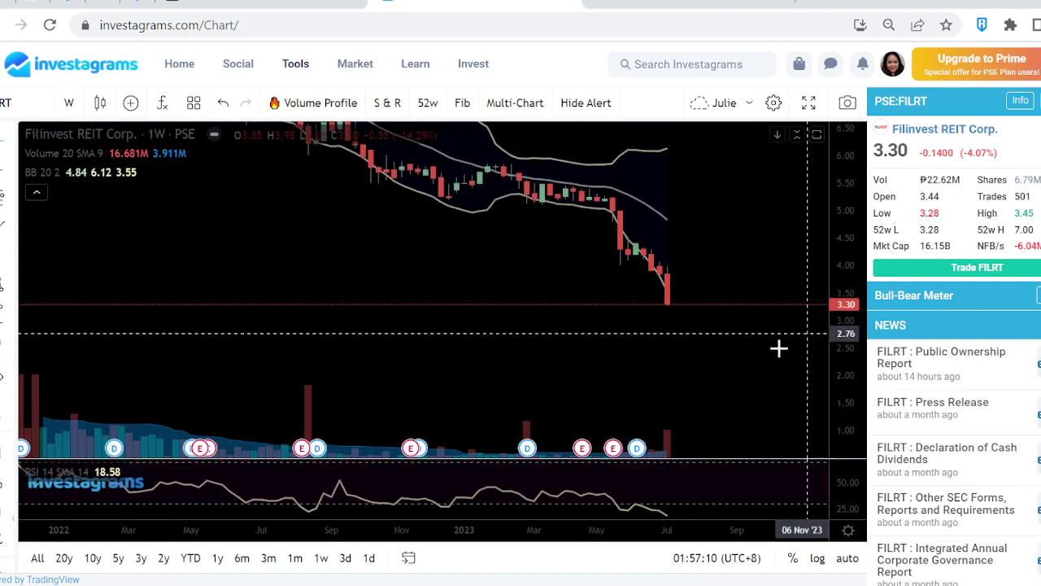
{"action": "scroll", "coordinate": [707, 367], "scroll_direction": "down", "scroll_amount": 3}
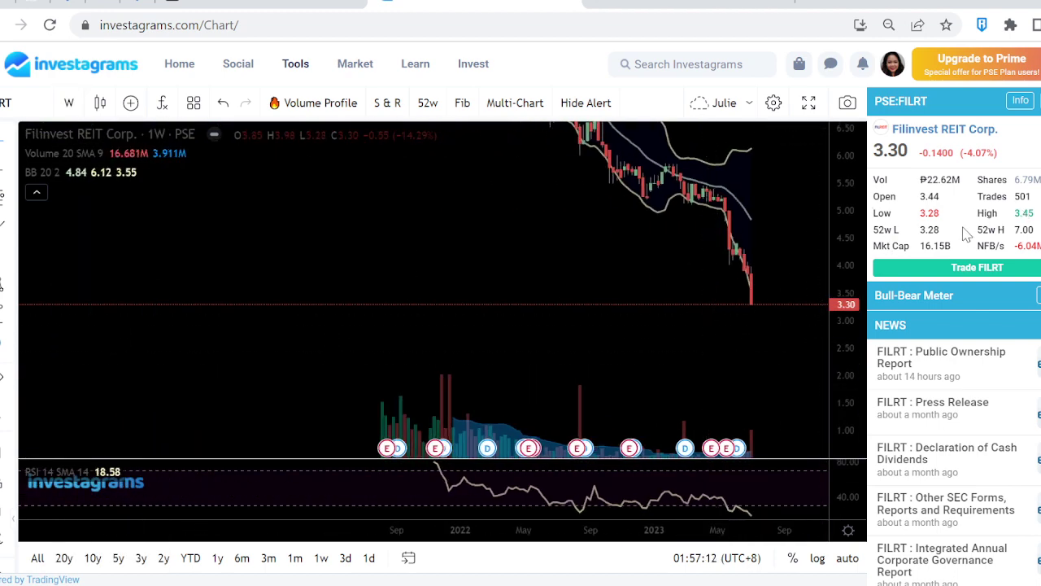
Highlight FILRT's 52-week low in the quote details, examine the full weekly decline, and close the promotional popup.
{"action": "left_click_drag", "start_coordinate": [942, 232], "coordinate": [919, 229]}
{"action": "left_click_drag", "start_coordinate": [847, 200], "coordinate": [847, 297]}
{"action": "scroll", "coordinate": [697, 307], "scroll_direction": "down", "scroll_amount": 2}
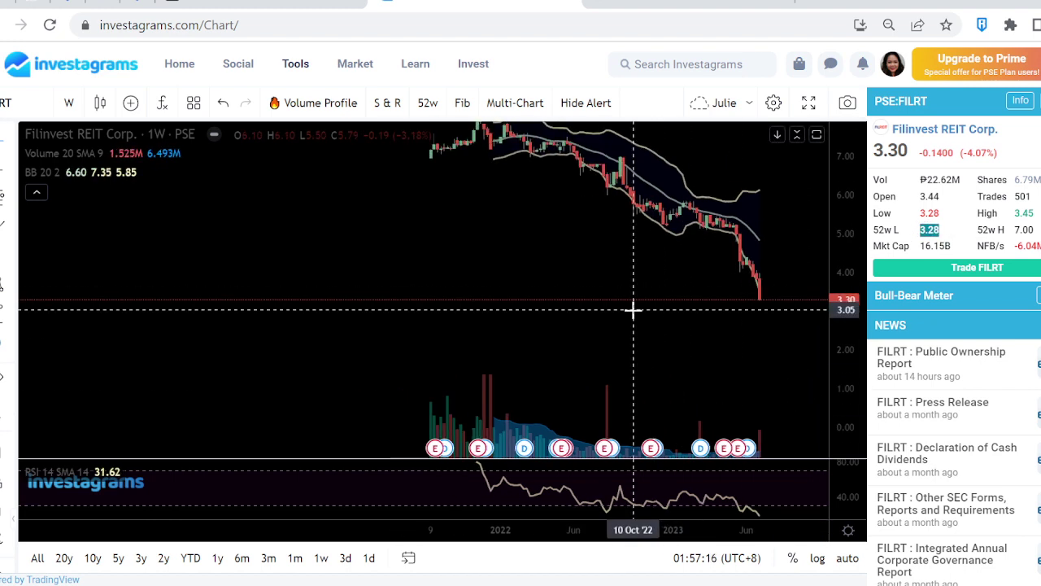
{"action": "left_click_drag", "start_coordinate": [842, 188], "coordinate": [845, 334]}
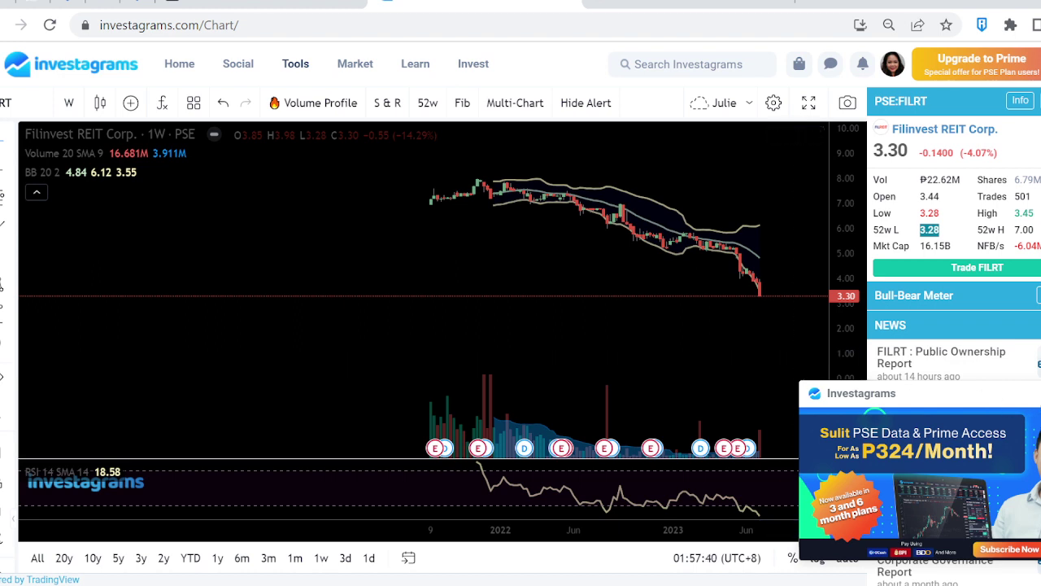
{"action": "left_click", "coordinate": [1032, 423]}
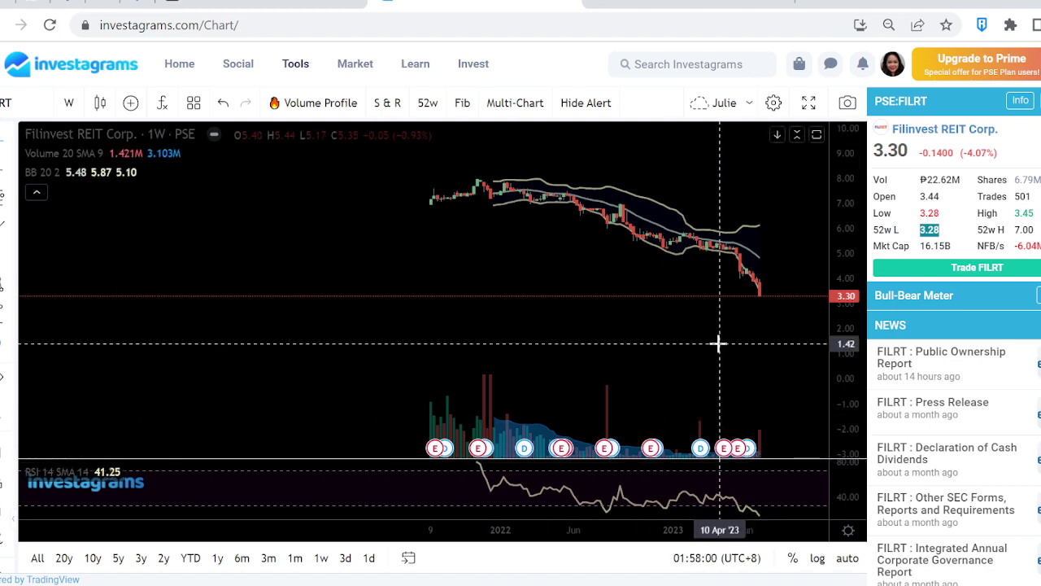
Examine FILRT's weekly downtrend from late 2021 to July 2023 at several time and price scales.
{"action": "scroll", "coordinate": [719, 342], "scroll_direction": "down", "scroll_amount": 3}
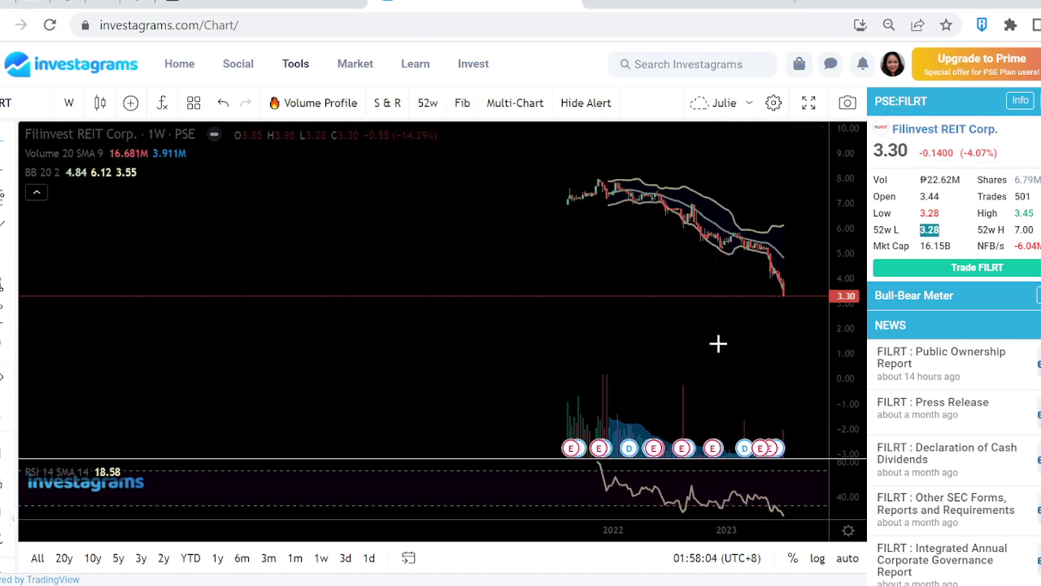
{"action": "scroll", "coordinate": [719, 343], "scroll_direction": "up", "scroll_amount": 2}
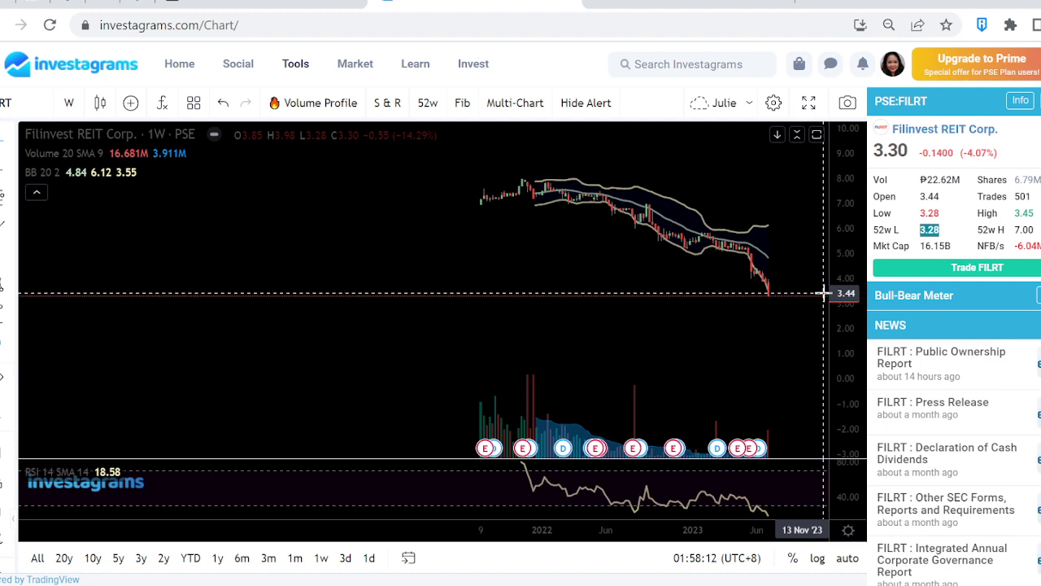
{"action": "scroll", "coordinate": [825, 293], "scroll_direction": "up", "scroll_amount": 3}
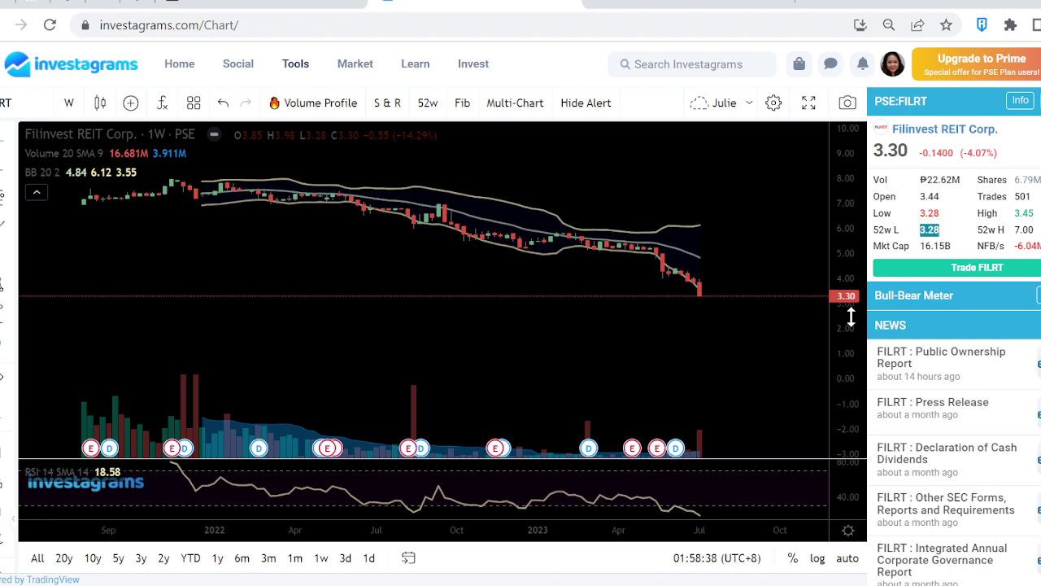
{"action": "left_click_drag", "start_coordinate": [855, 319], "coordinate": [846, 244]}
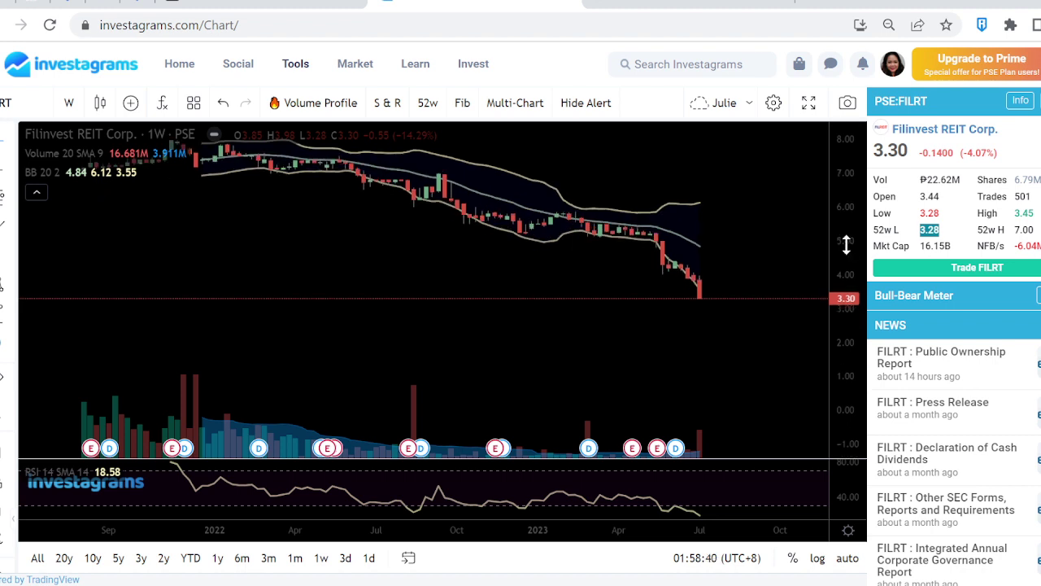